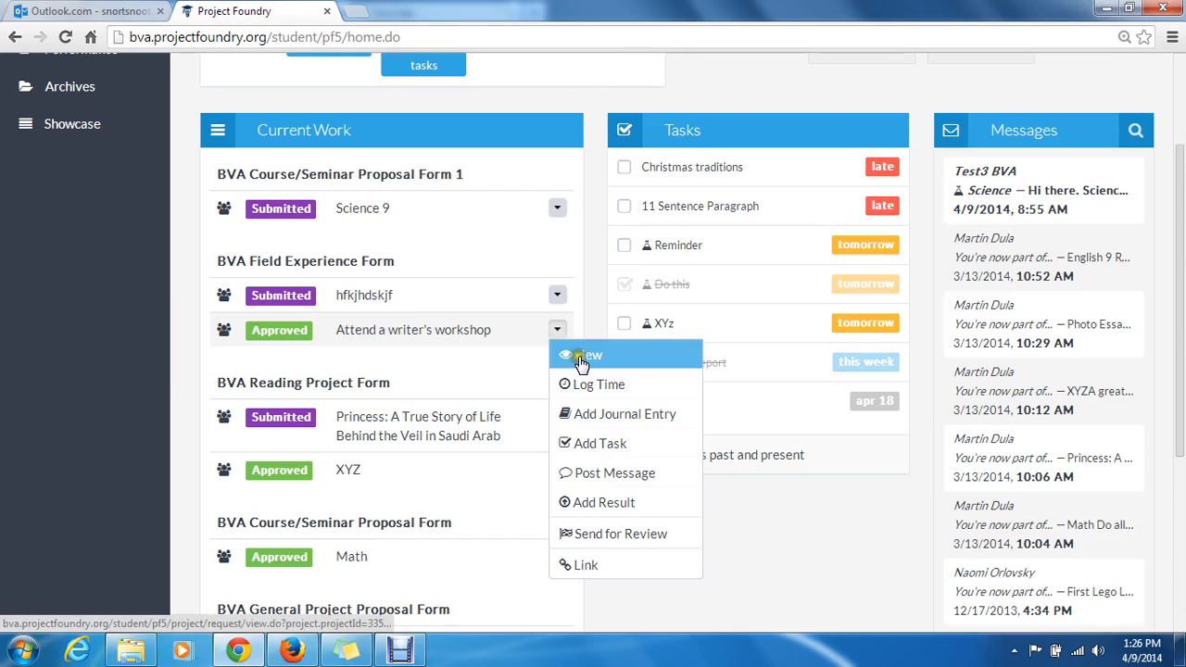
Open the "Attend a writer's workshop" project and start a new task assigned to that project
click(582, 360)
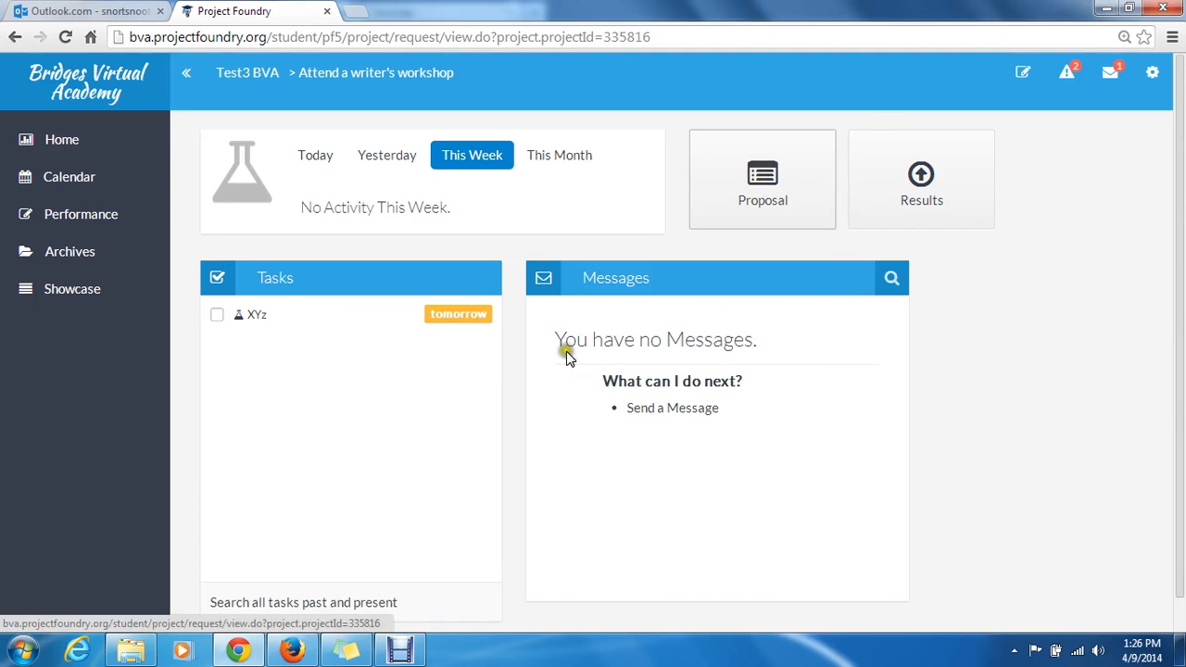
click(1023, 73)
click(945, 255)
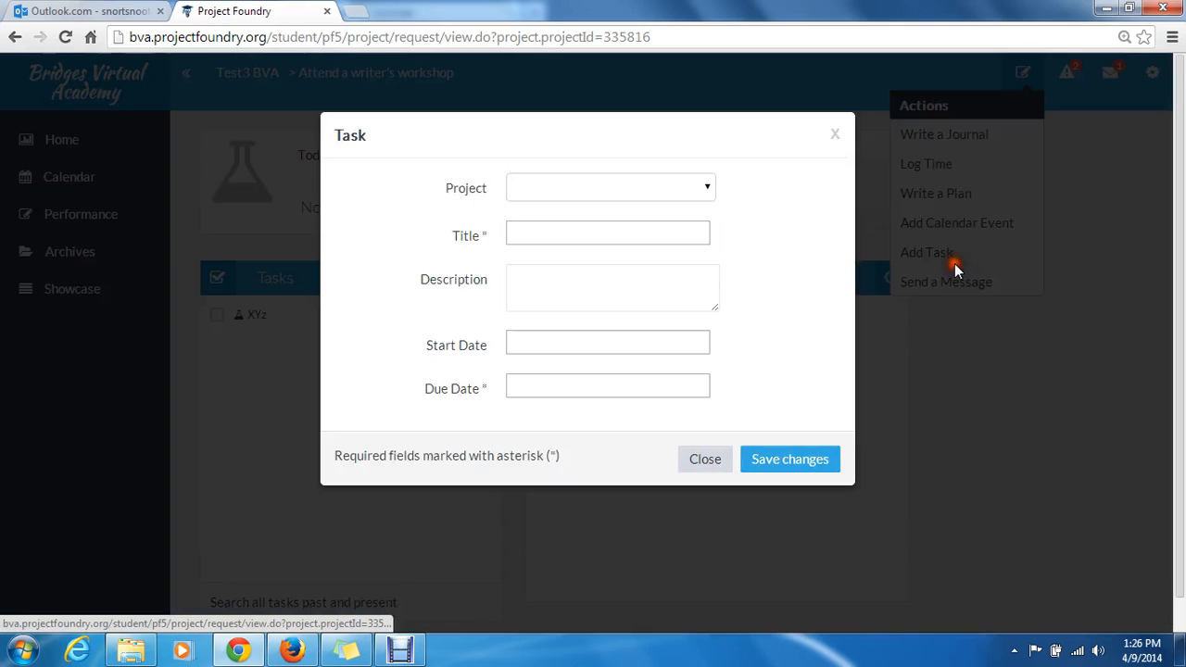
click(706, 192)
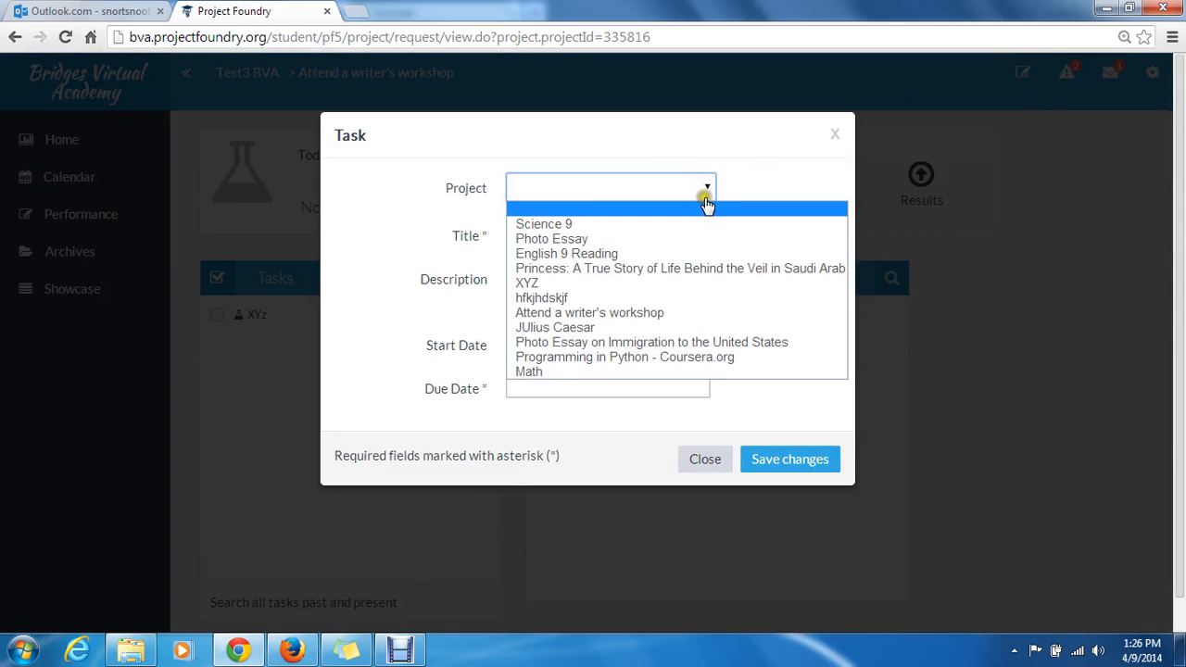
click(693, 313)
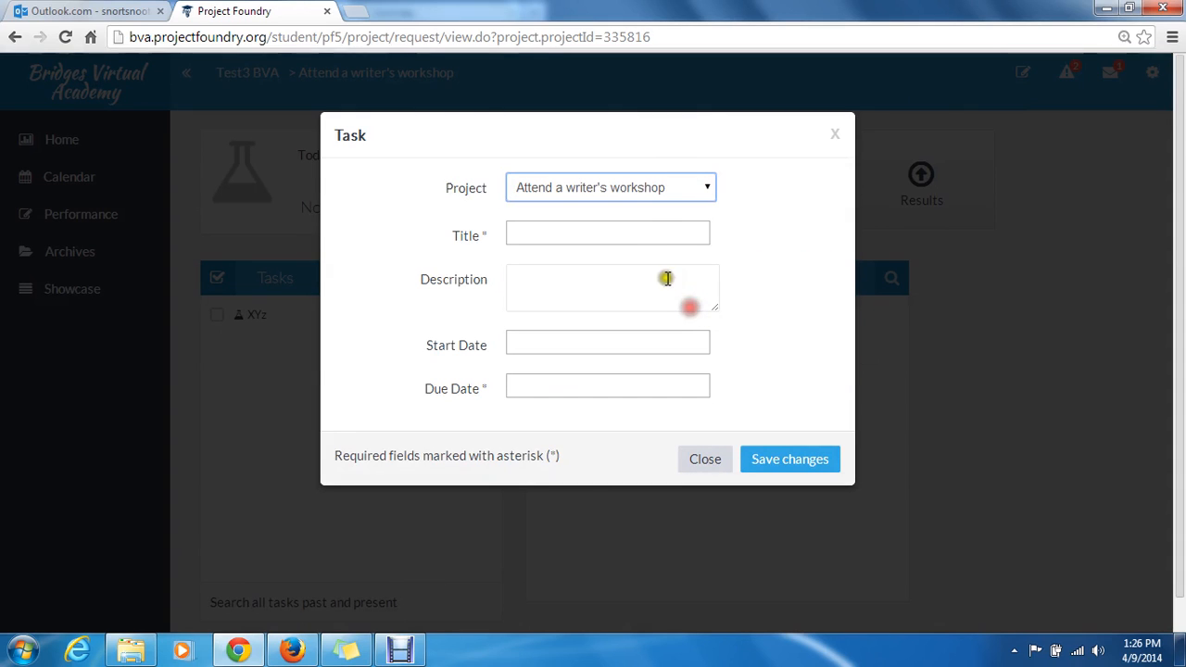
Save the task with title ABC, description ABC, start date 04/09/2014 and due date 04/23/2014
click(631, 229)
text(ABC)
key(Tab)
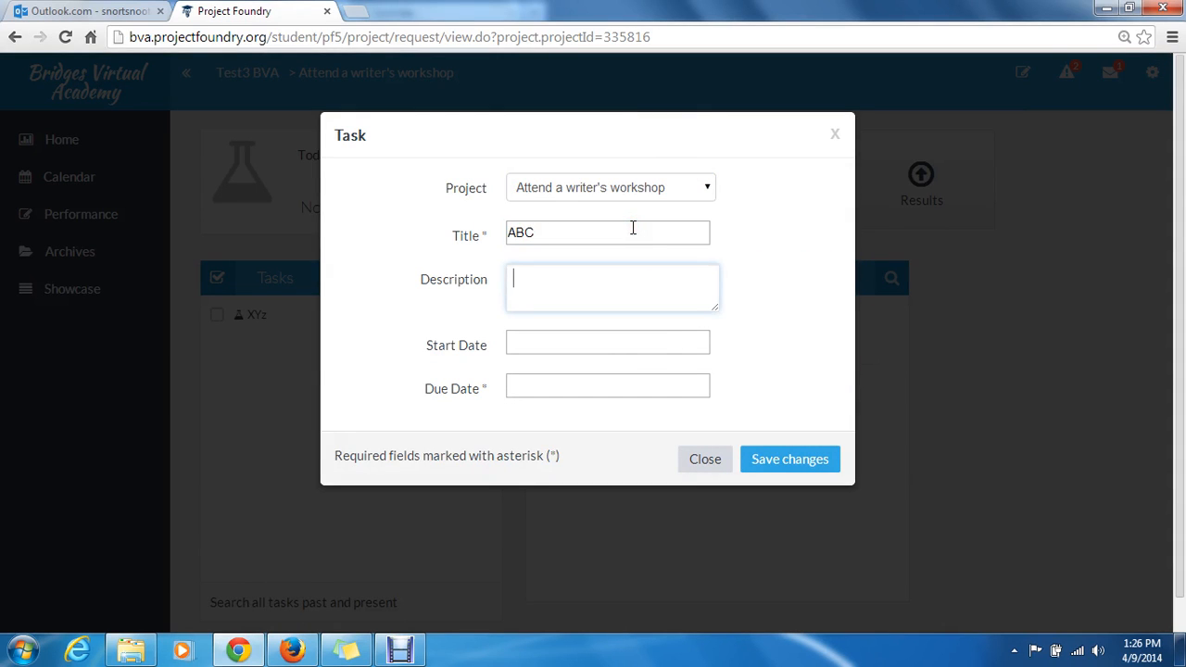
key(Tab)
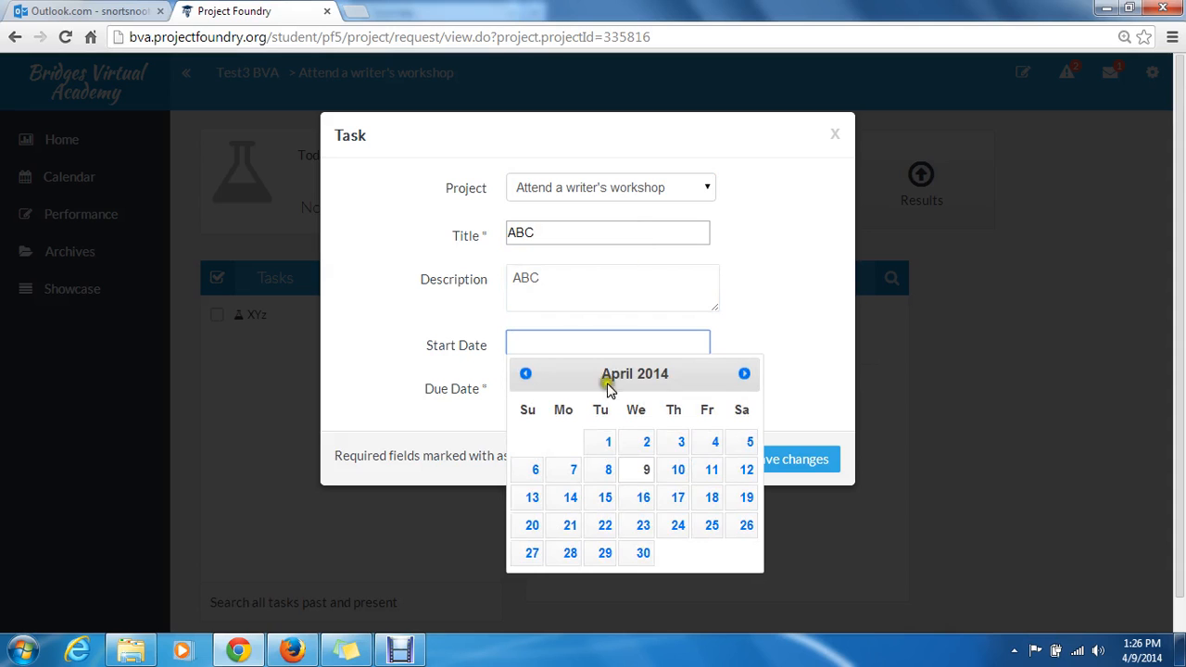
click(643, 470)
click(704, 387)
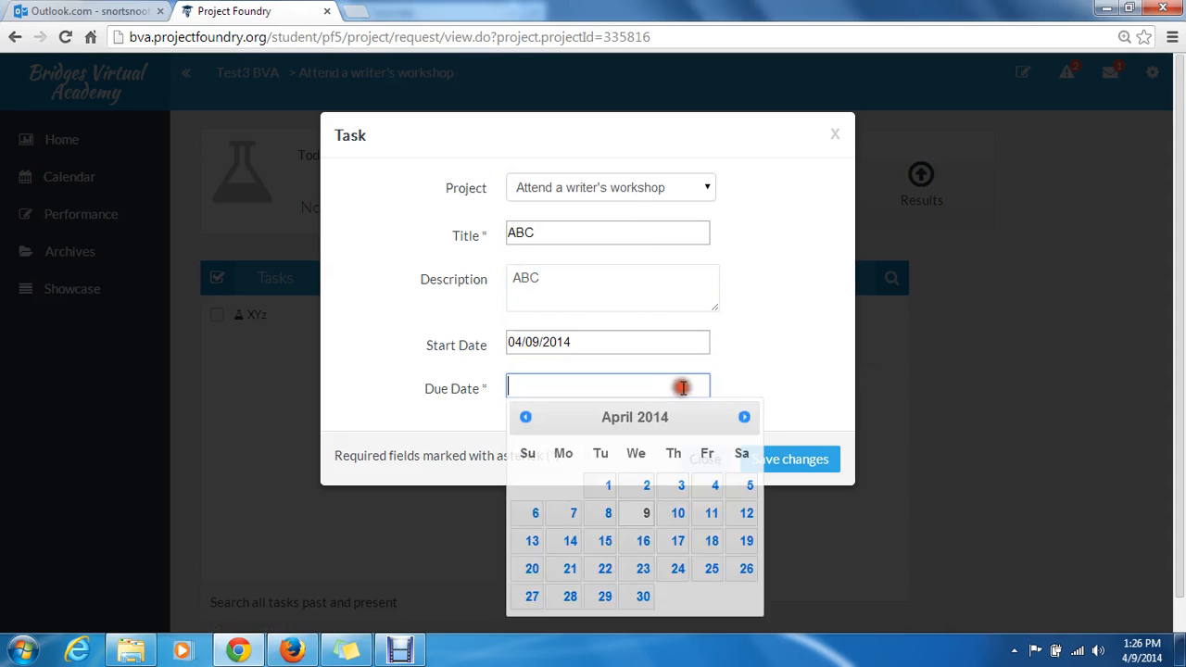
click(643, 567)
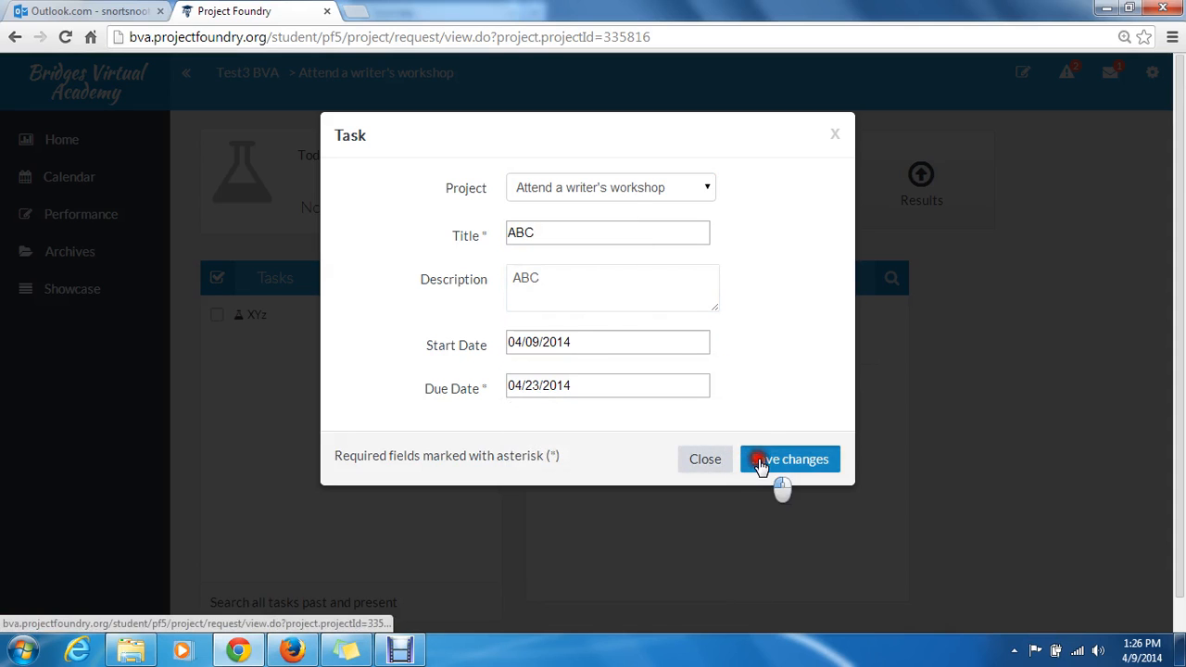
click(761, 464)
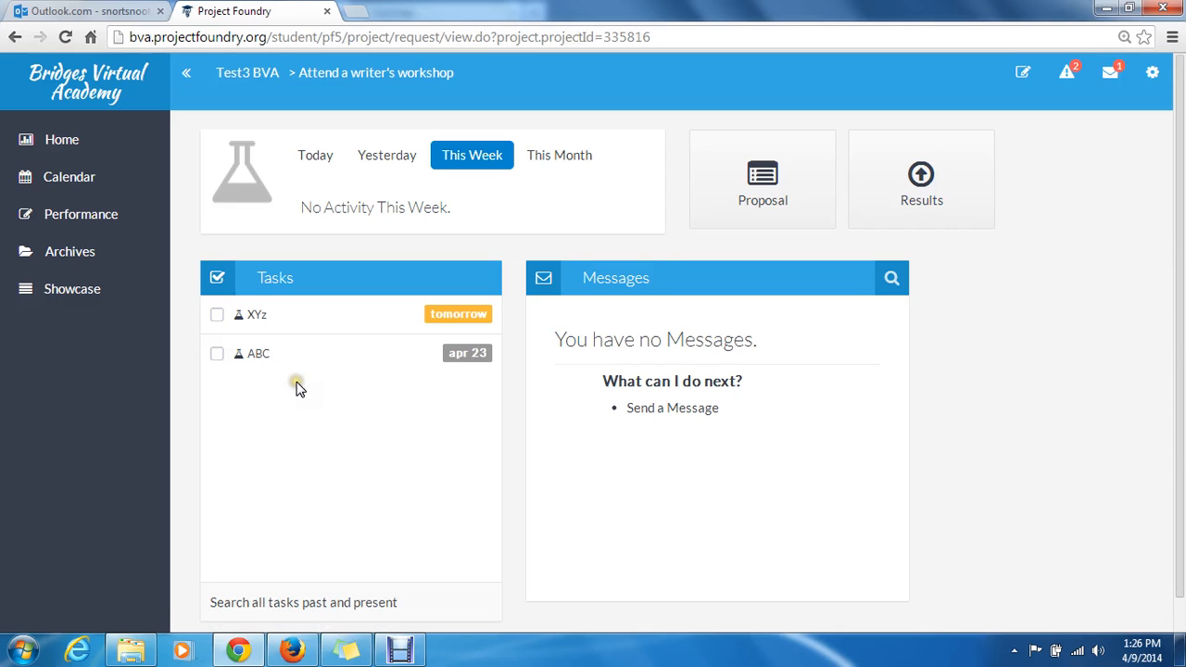
Mark the ABC task as complete and revert it to incomplete
click(217, 355)
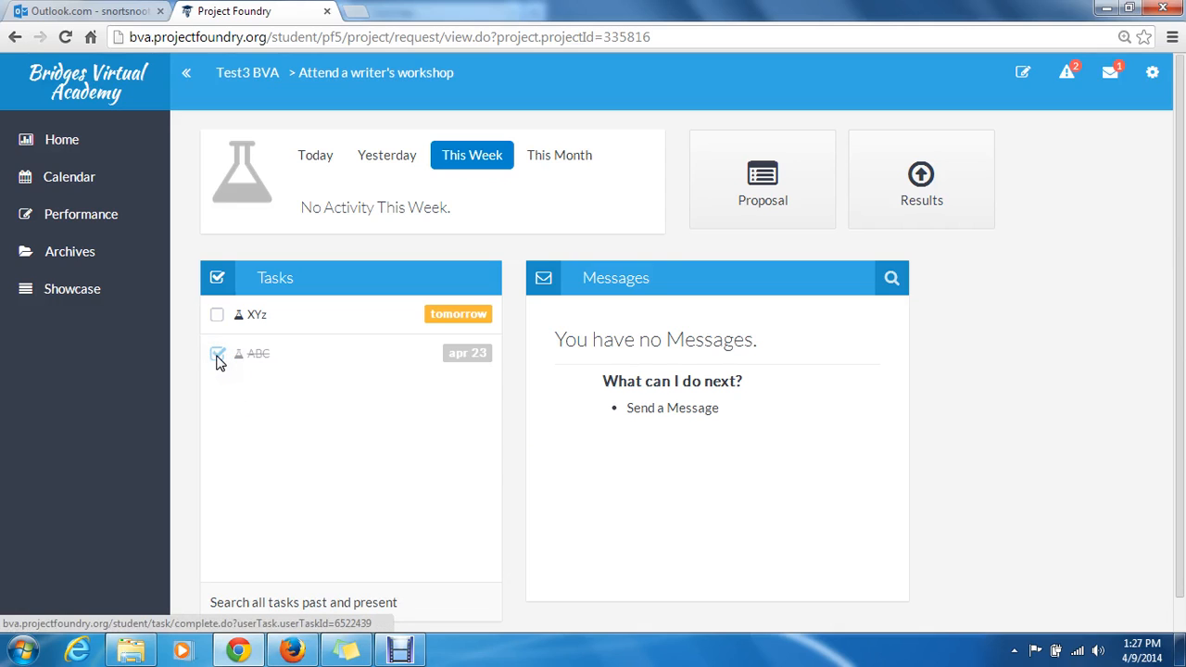
click(216, 355)
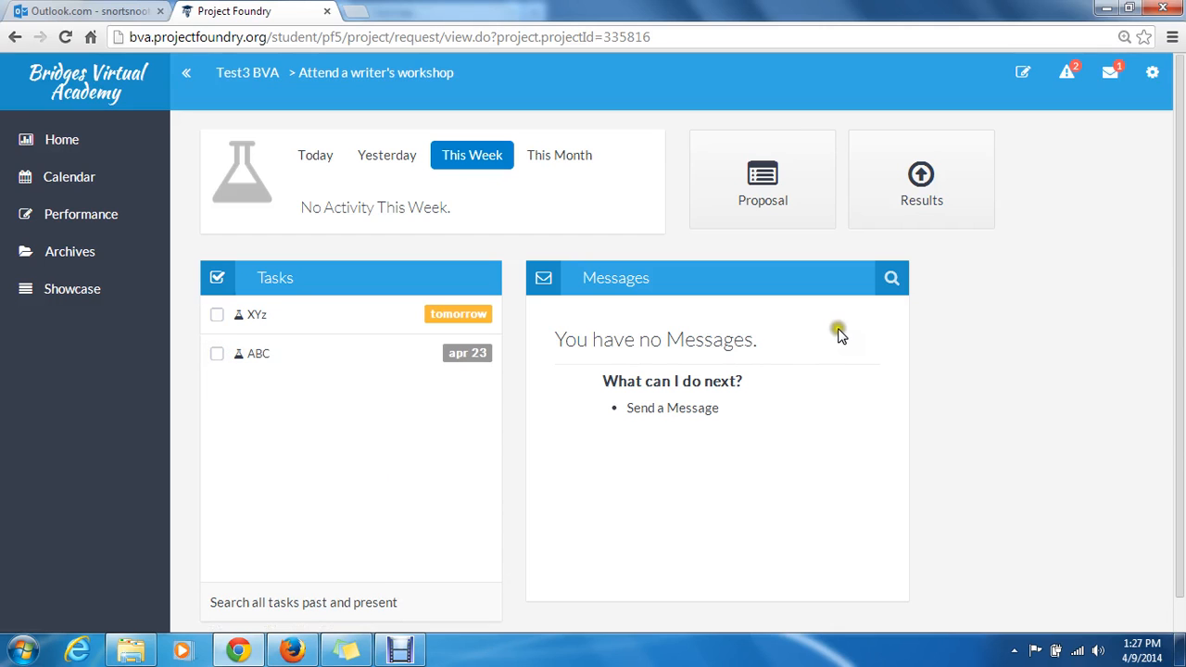
View the project's proposal form and return to the home page
click(758, 186)
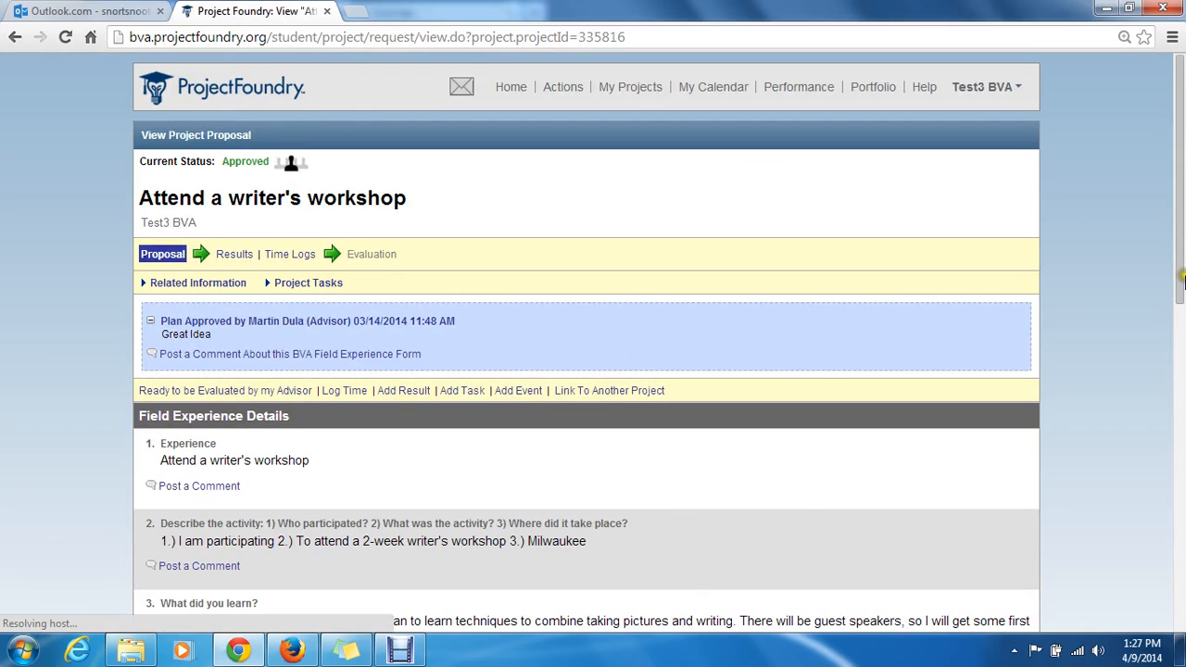
drag(1182, 278, 1181, 209)
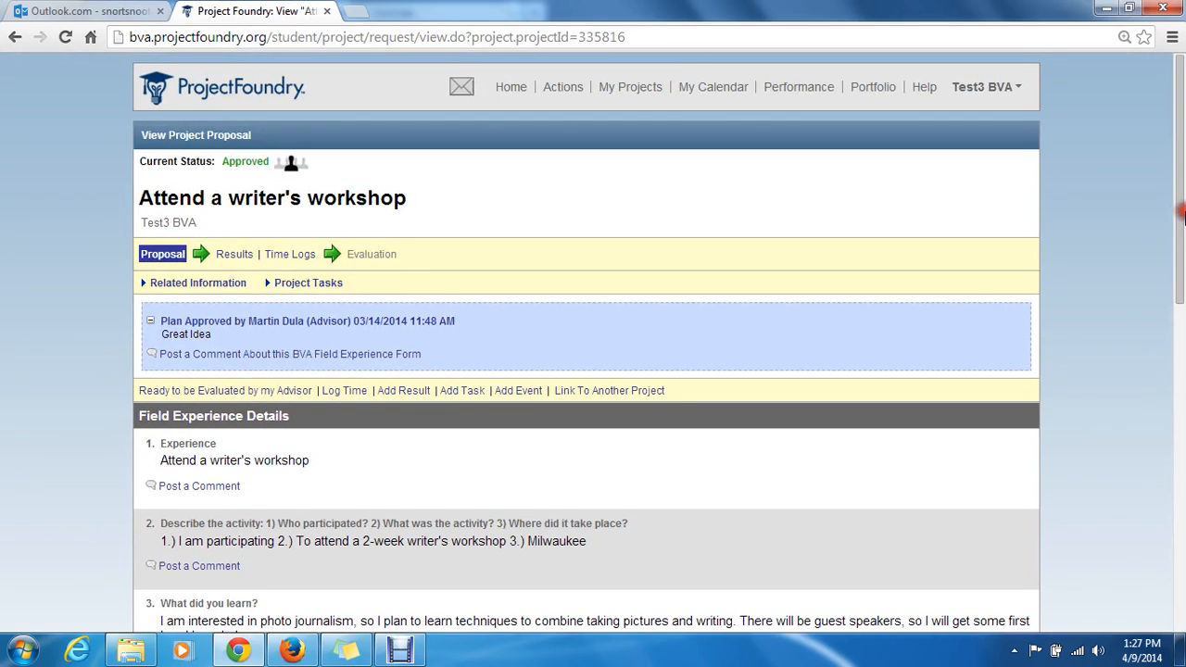
click(514, 91)
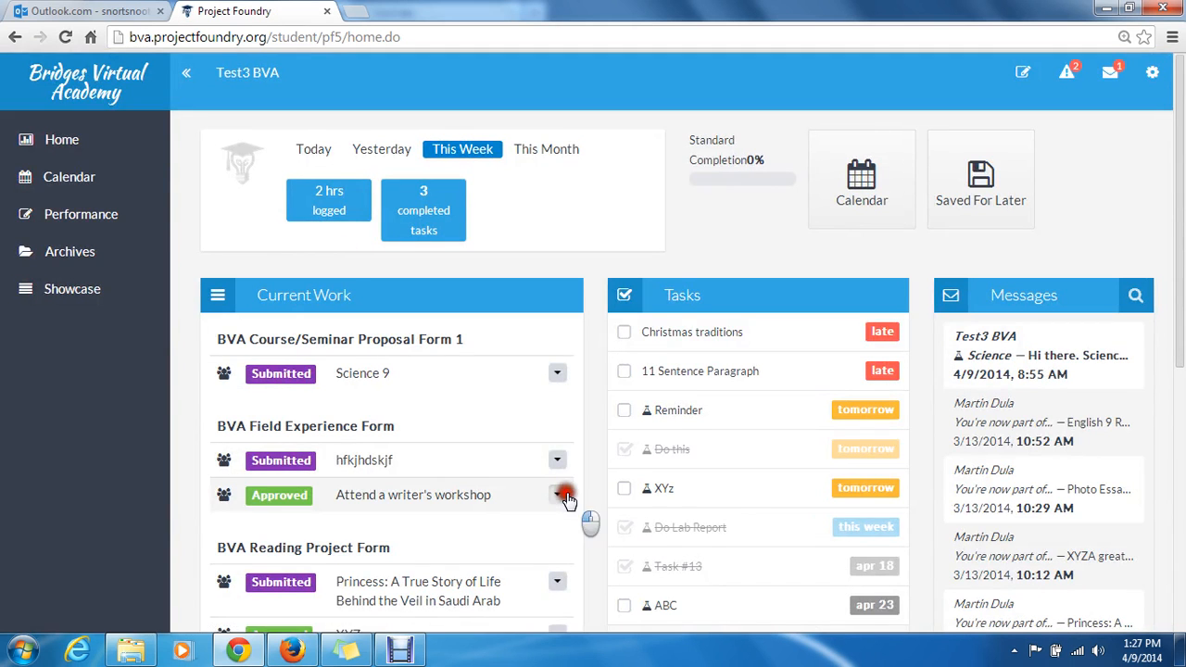
Reopen the "Attend a writer's workshop" project, examine its submitted results including the Paper #1 details, and return to the home page
click(557, 493)
click(578, 526)
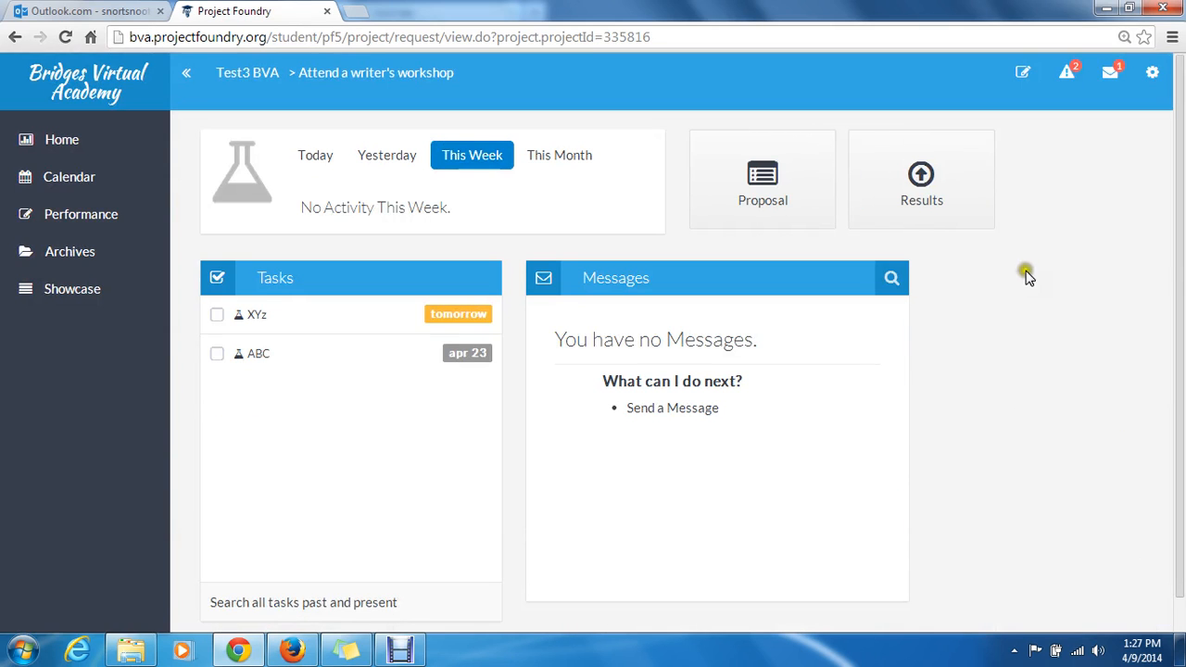
click(921, 185)
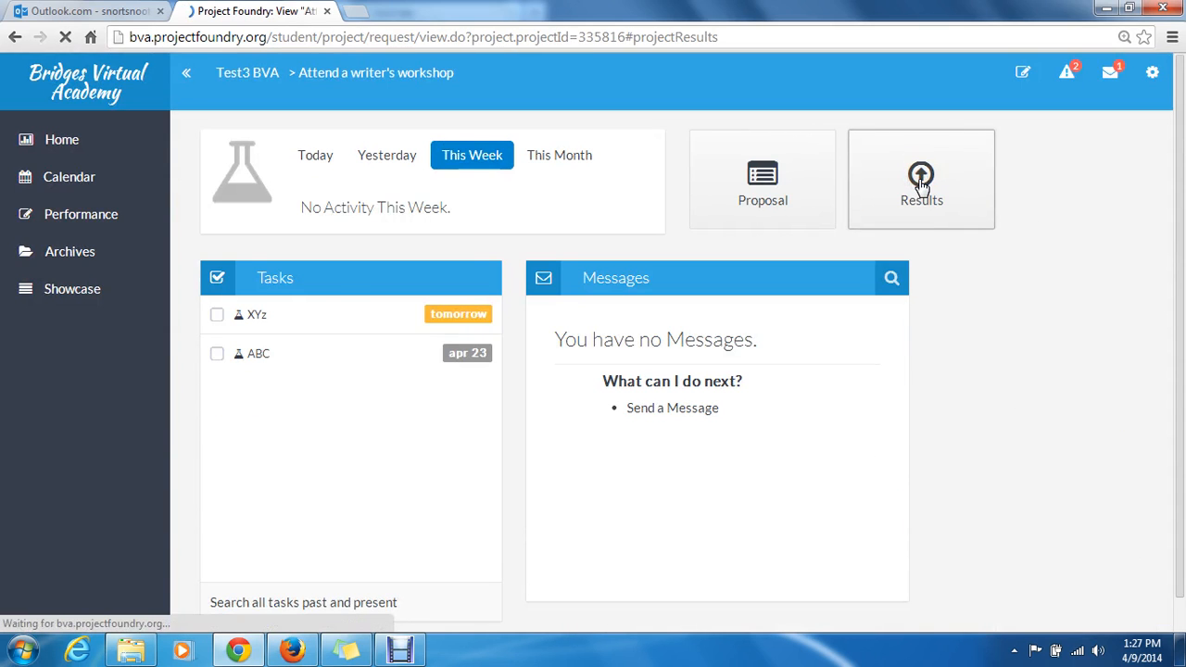
scroll(1183, 239, down, 1)
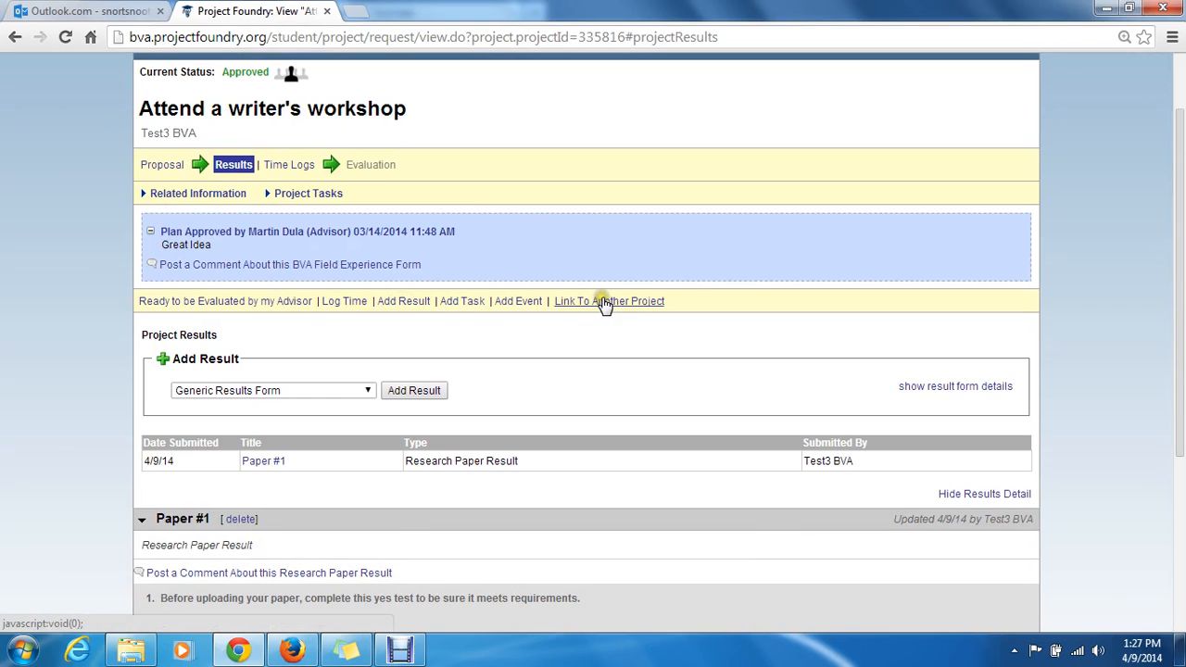
drag(1182, 359, 1182, 511)
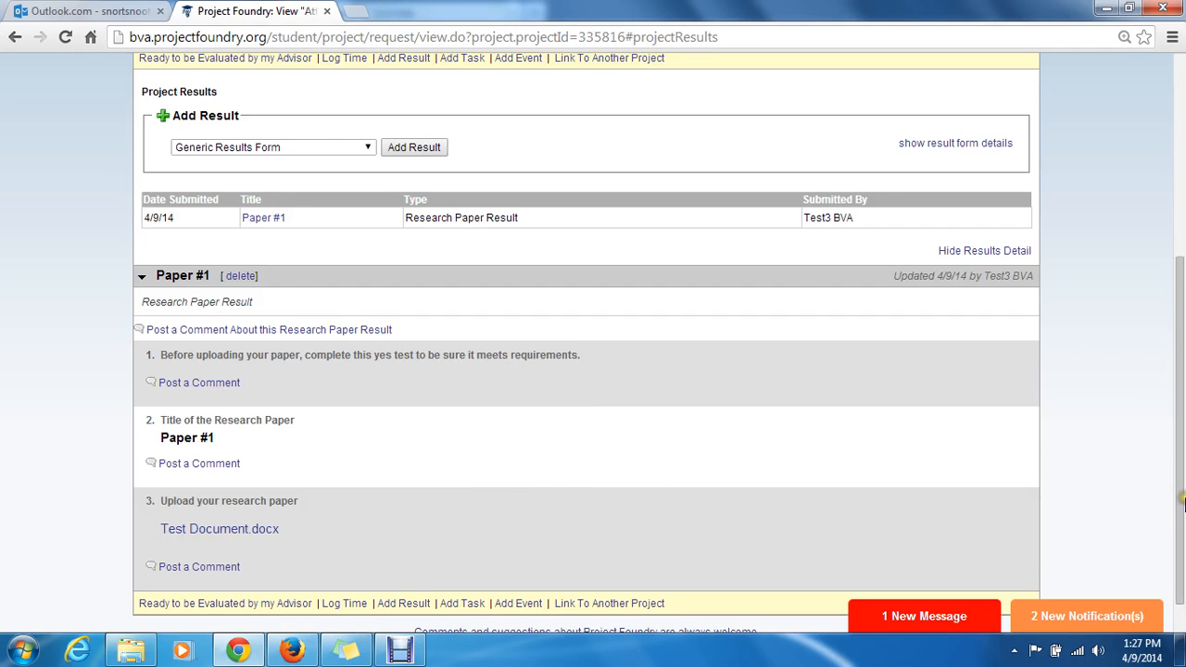
drag(1182, 496, 1182, 227)
click(510, 89)
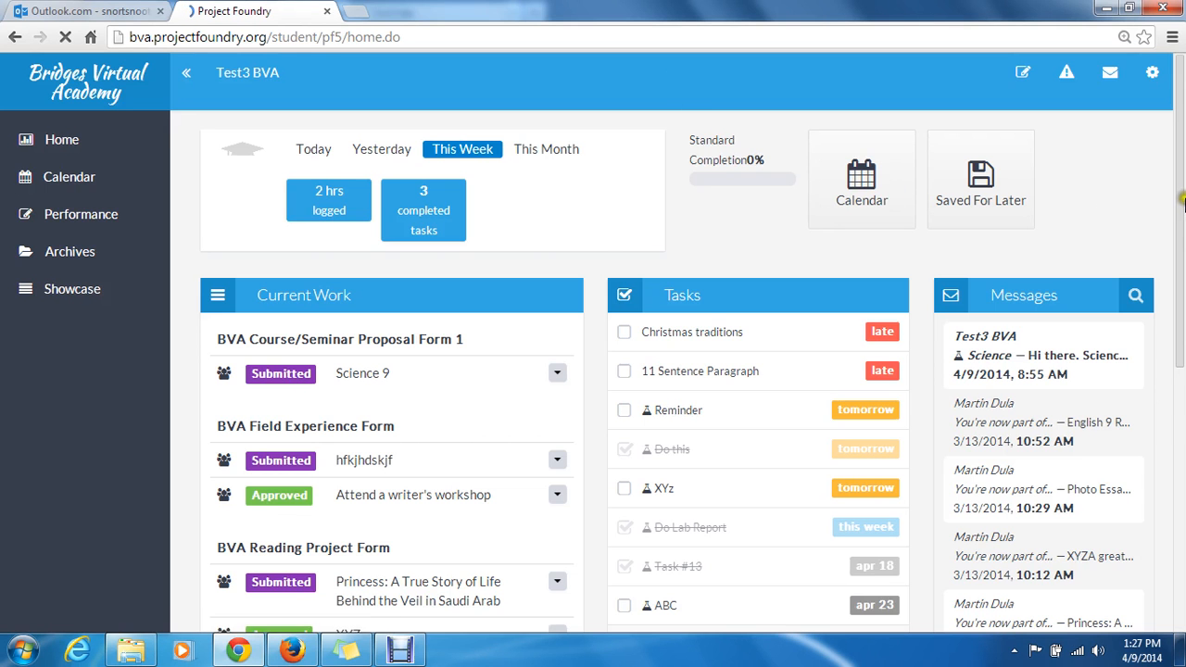
Record a time entry of 1:30 for "Attend a writer's workshop" with the comment "Researching paper"
drag(1181, 184, 1181, 318)
click(554, 250)
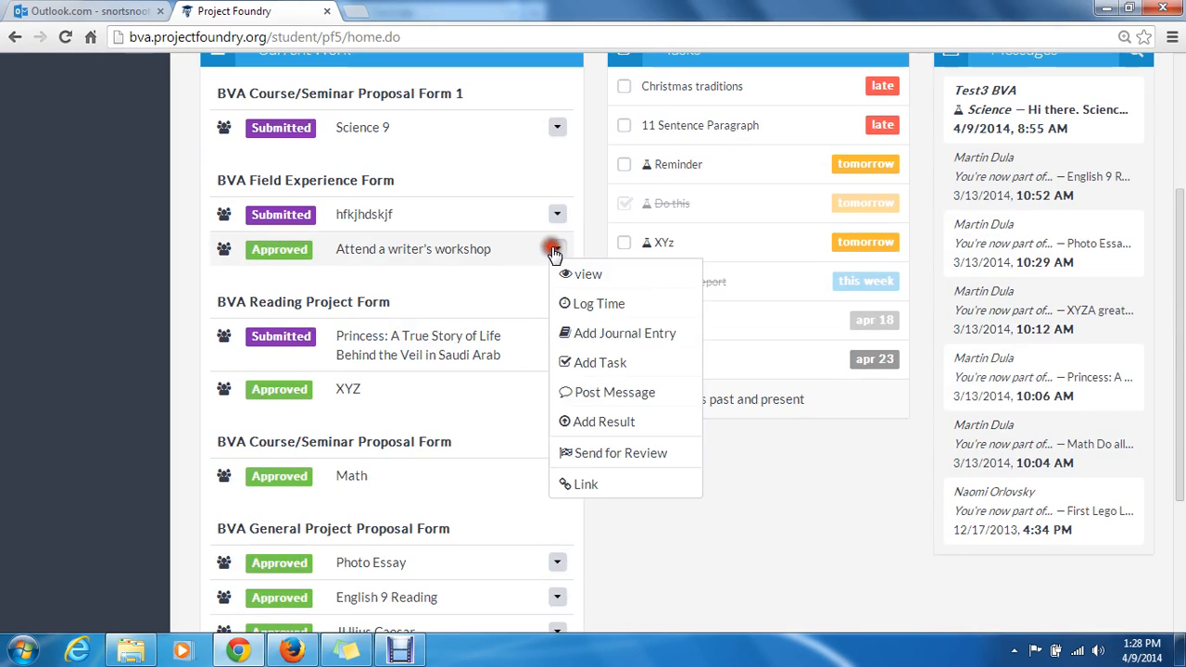
click(584, 303)
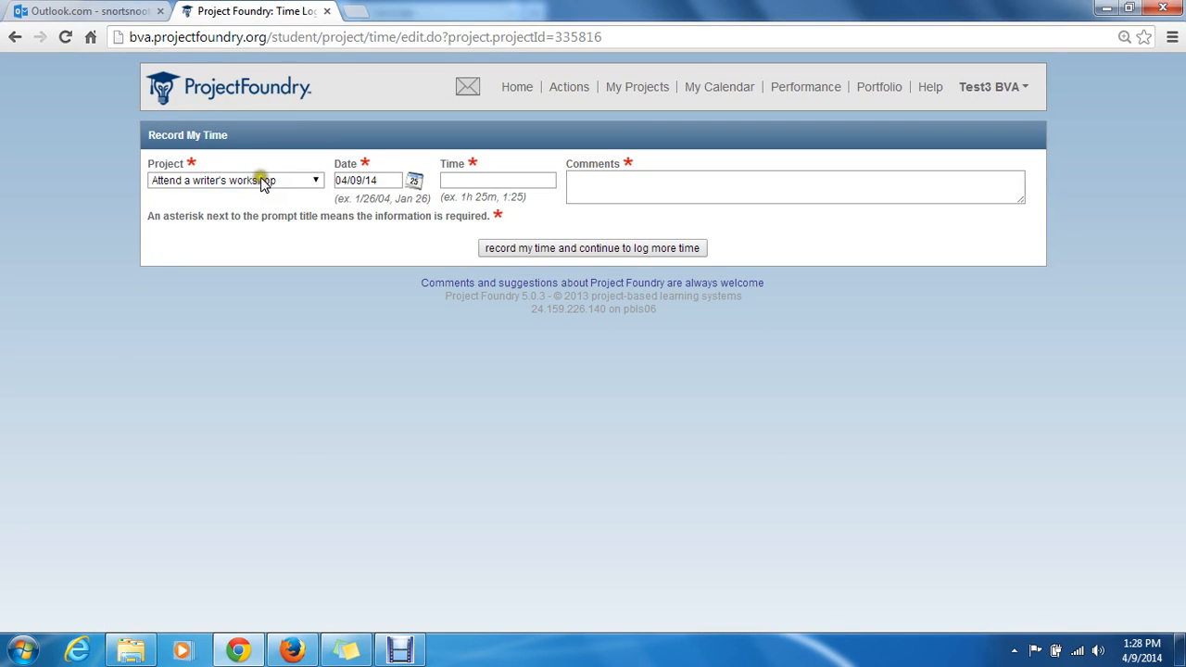
click(476, 181)
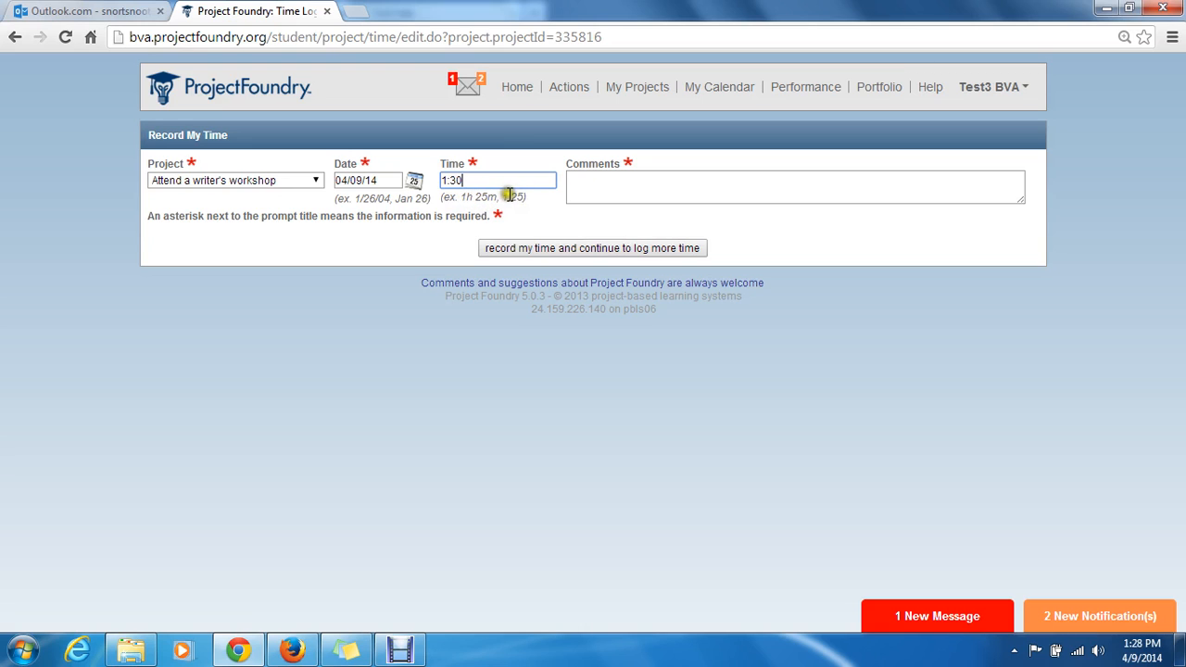
click(630, 191)
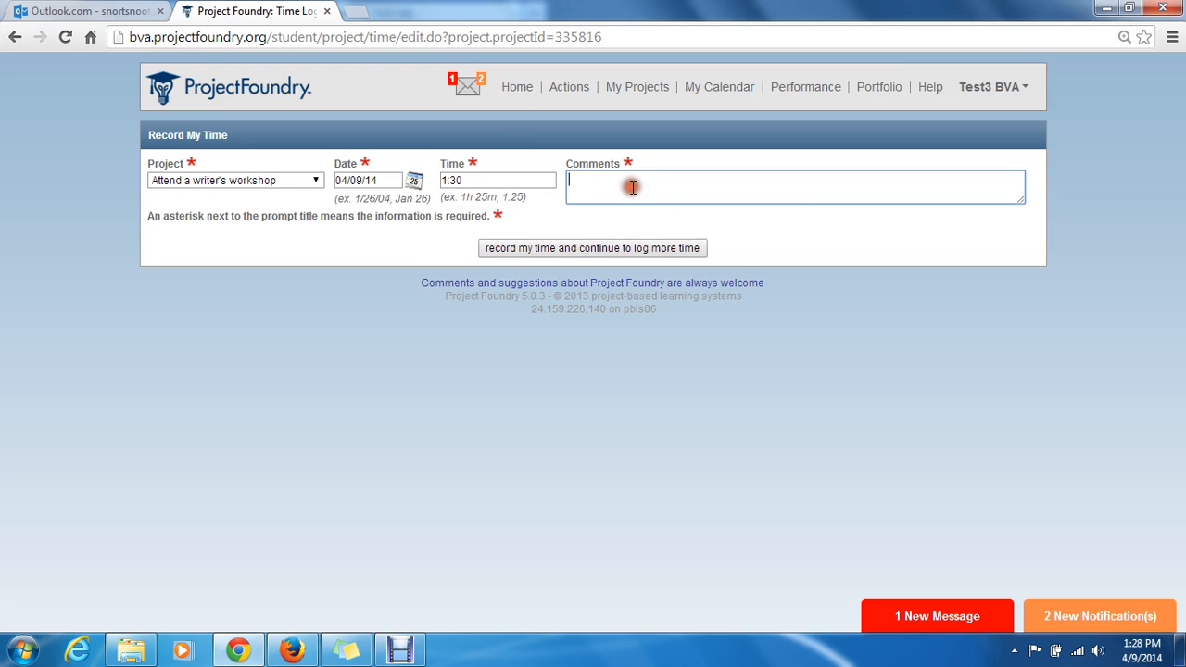
text(Researching paper)
click(603, 248)
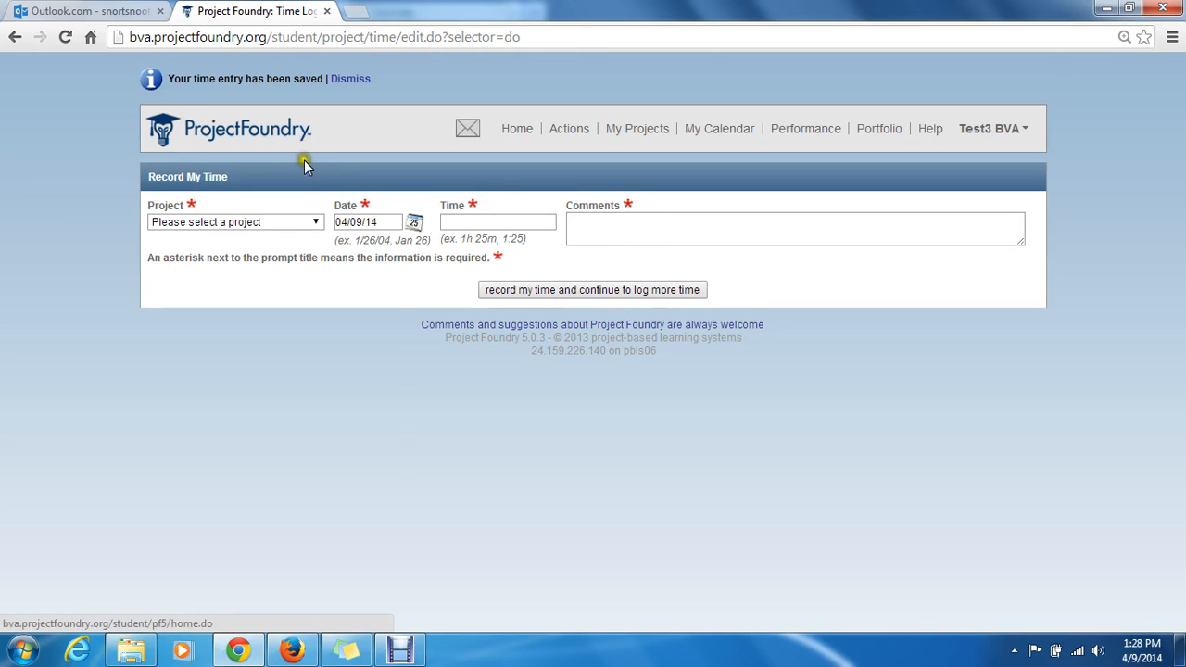
Record another time entry of 1:25 for "Attend a writer's workshop" with the comment "Writing my paper"
click(316, 222)
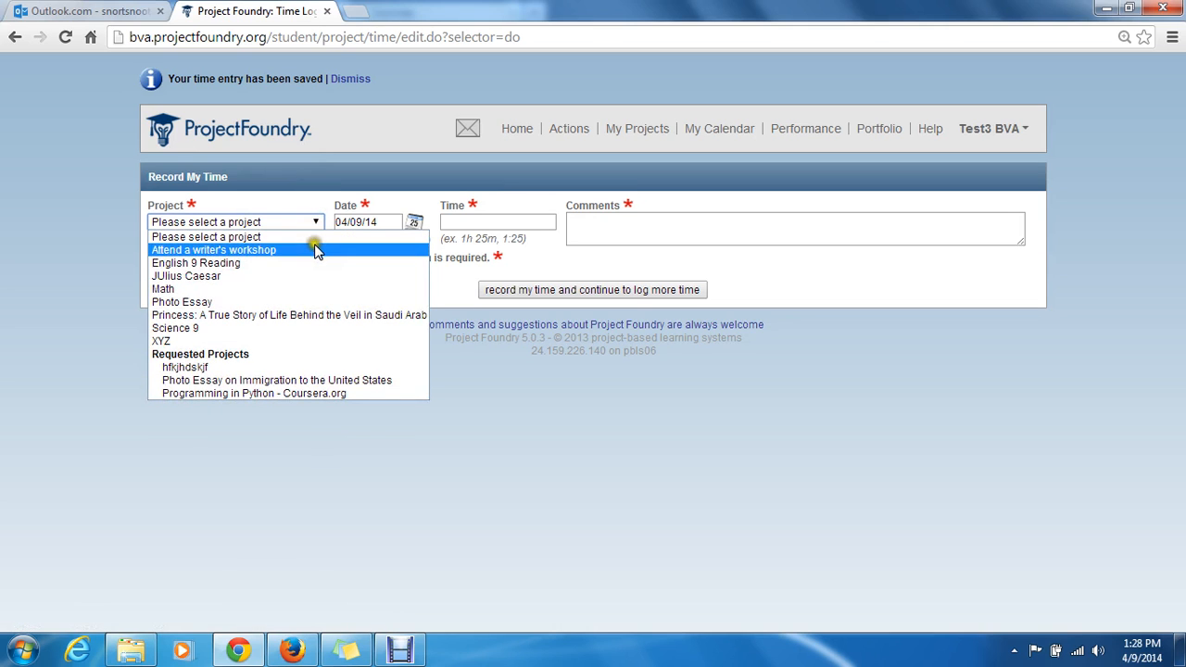
click(315, 250)
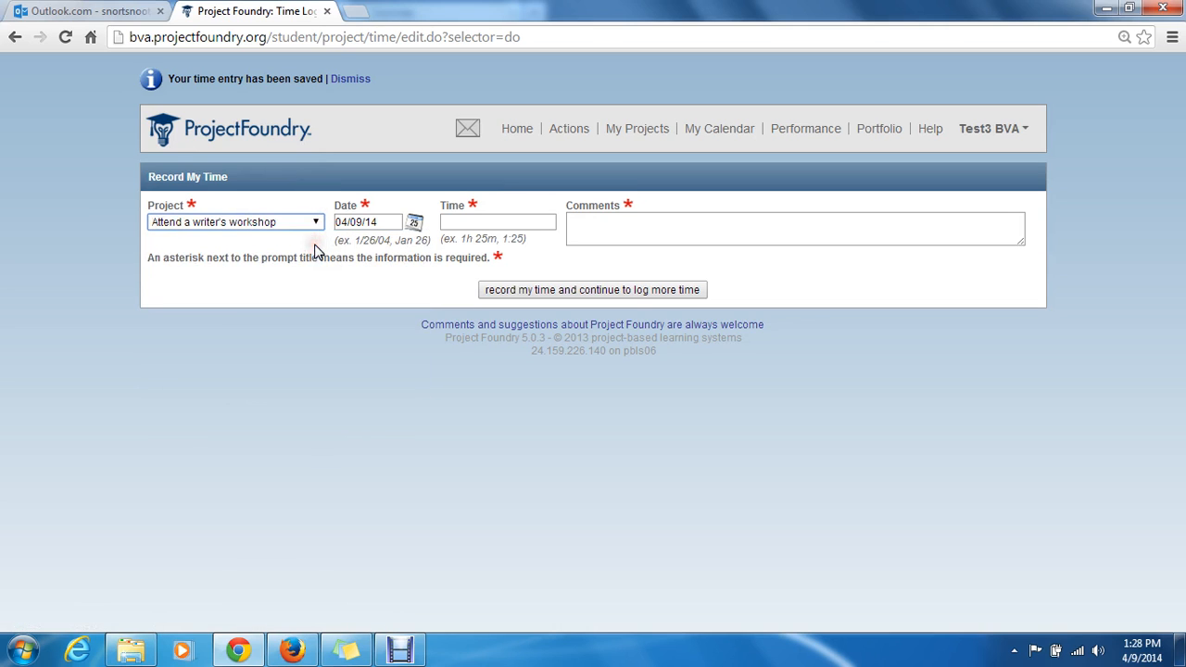
click(483, 222)
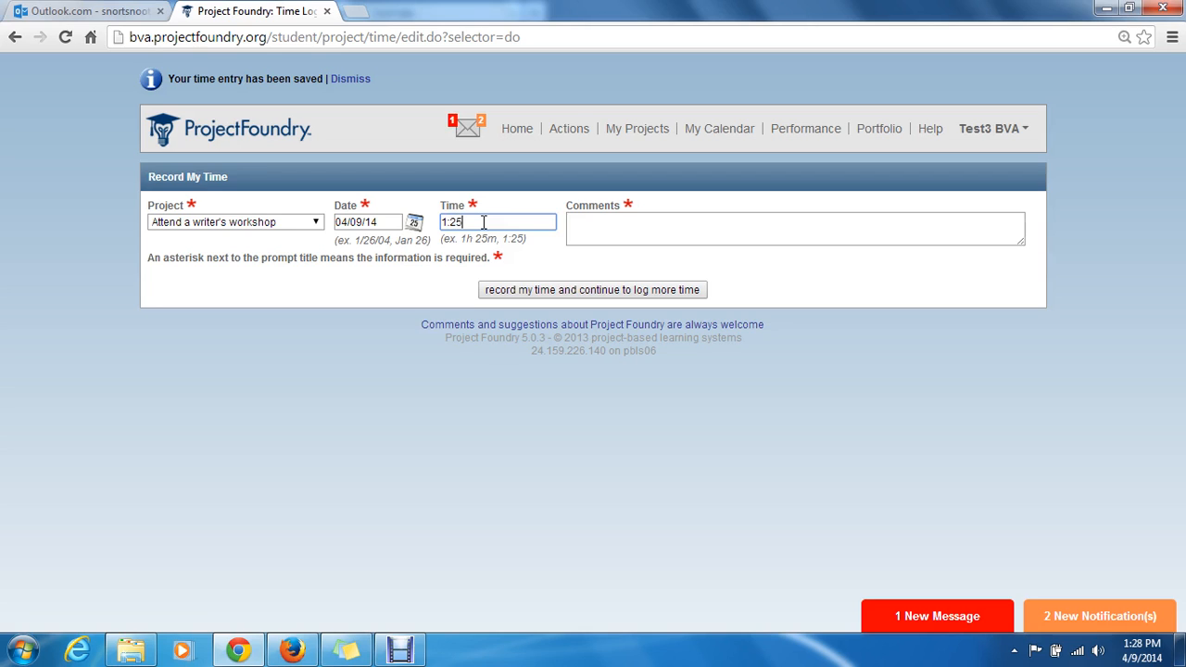
click(693, 216)
text(Writing my paper)
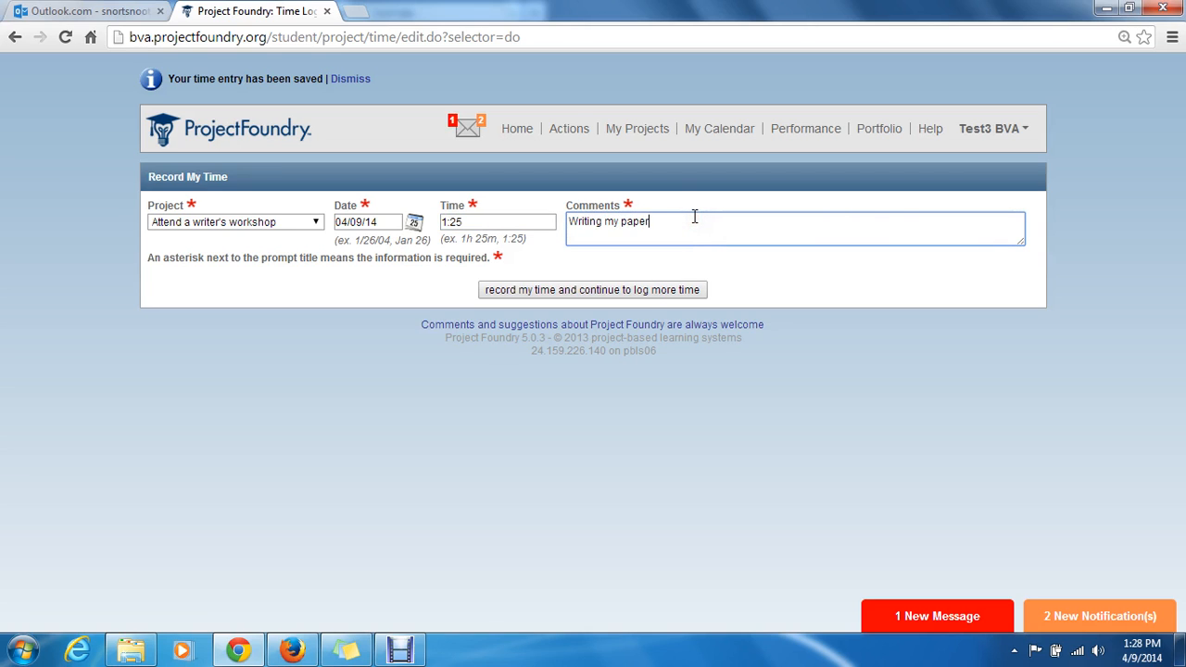
click(602, 295)
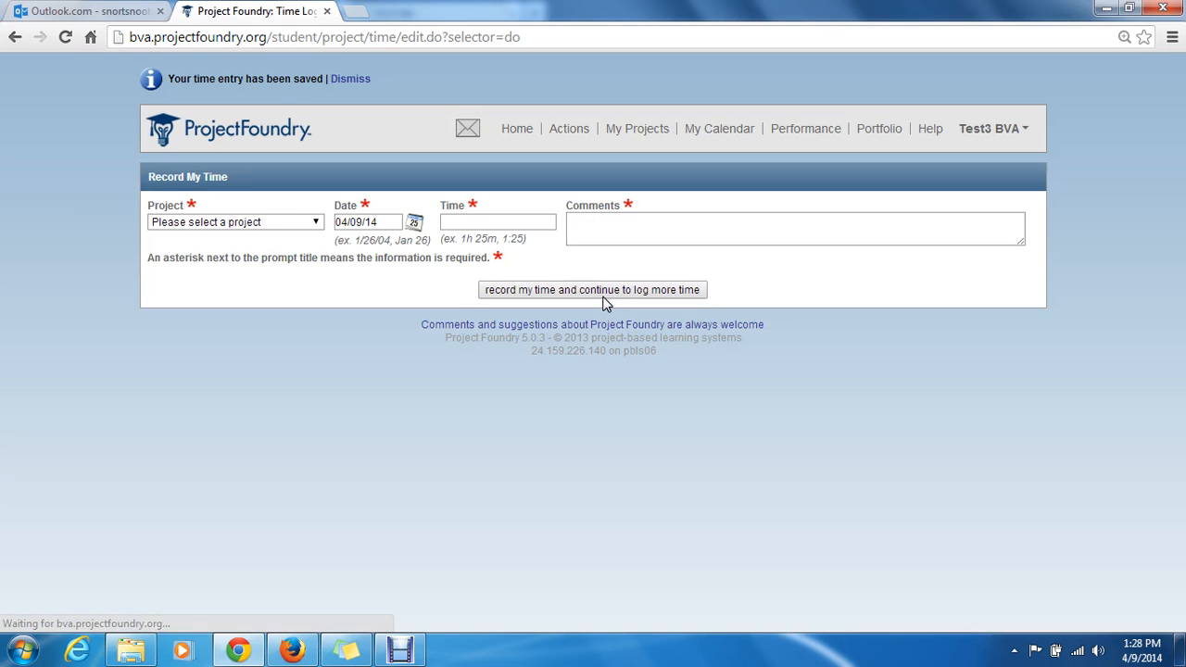
Check the week's logged time on the "Attend a writer's workshop" project page and return to the home page's current work list
click(521, 132)
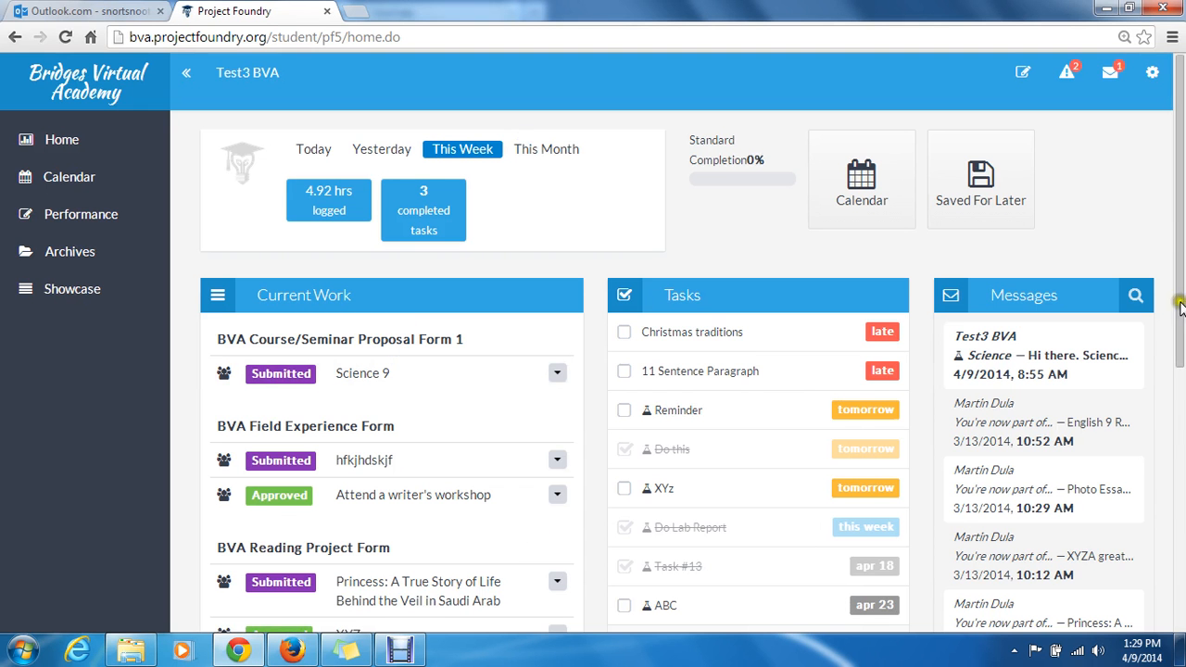
scroll(472, 500, down, 3)
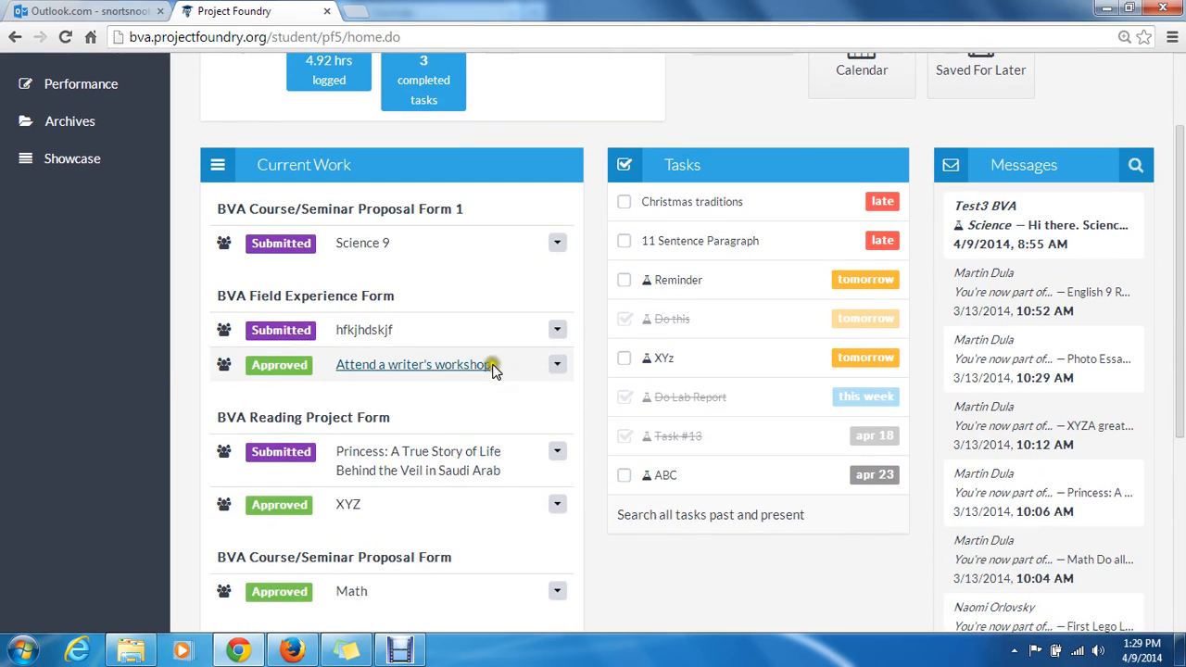
click(558, 367)
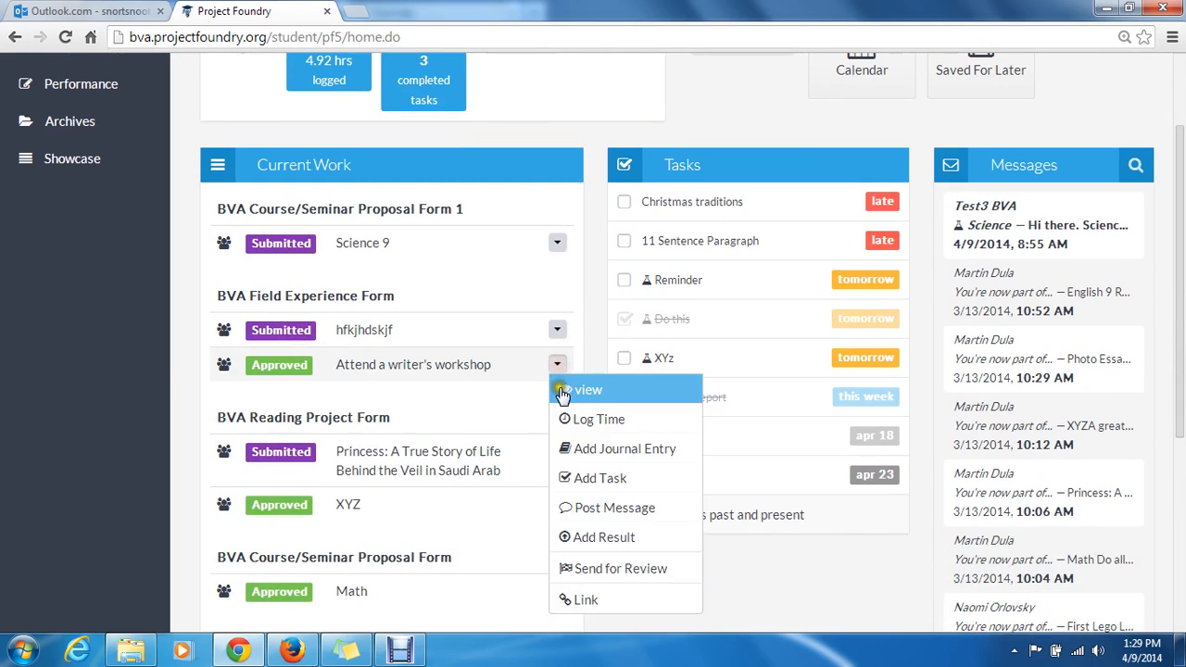
click(567, 388)
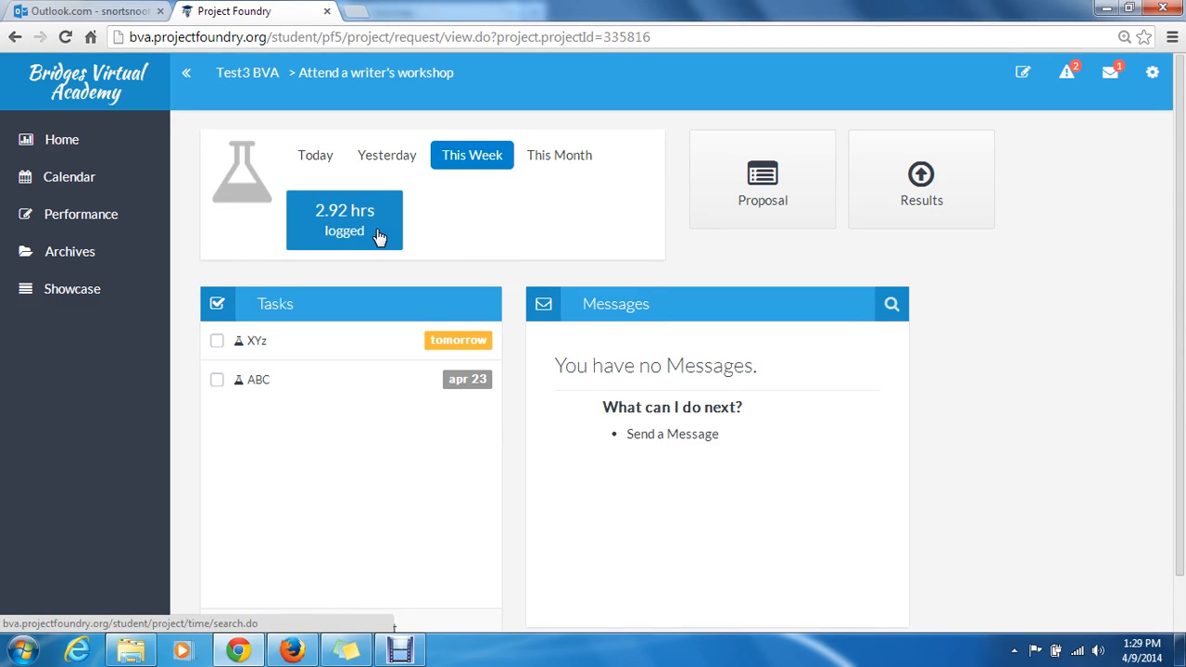
click(61, 140)
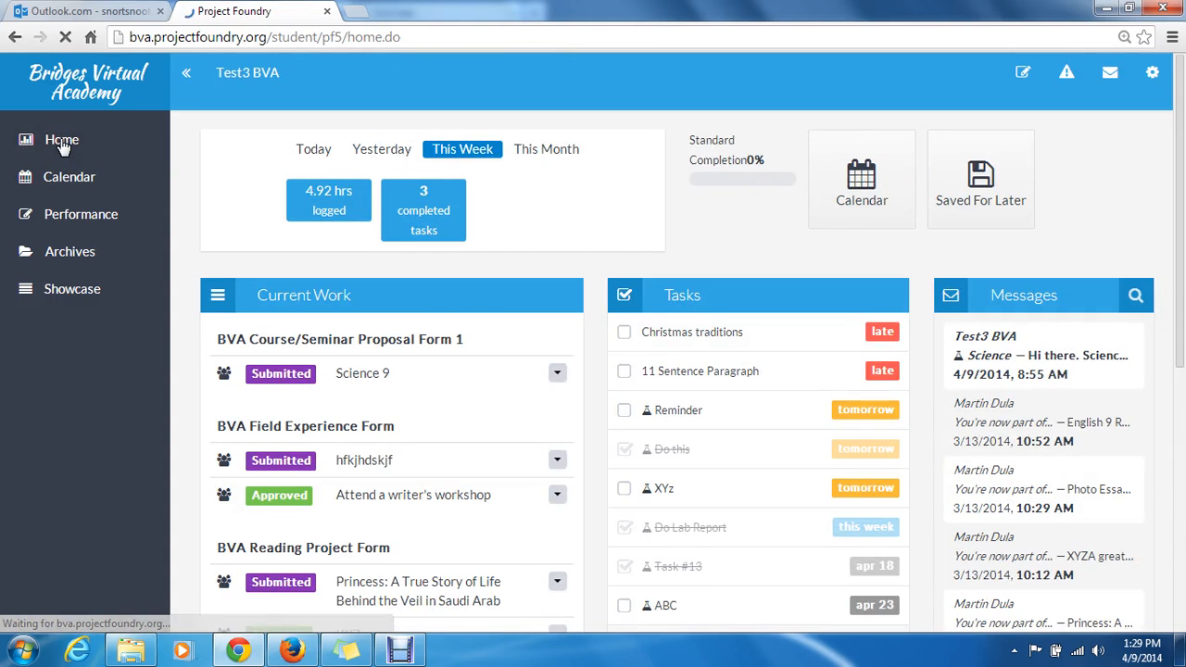
scroll(1176, 297, down, 3)
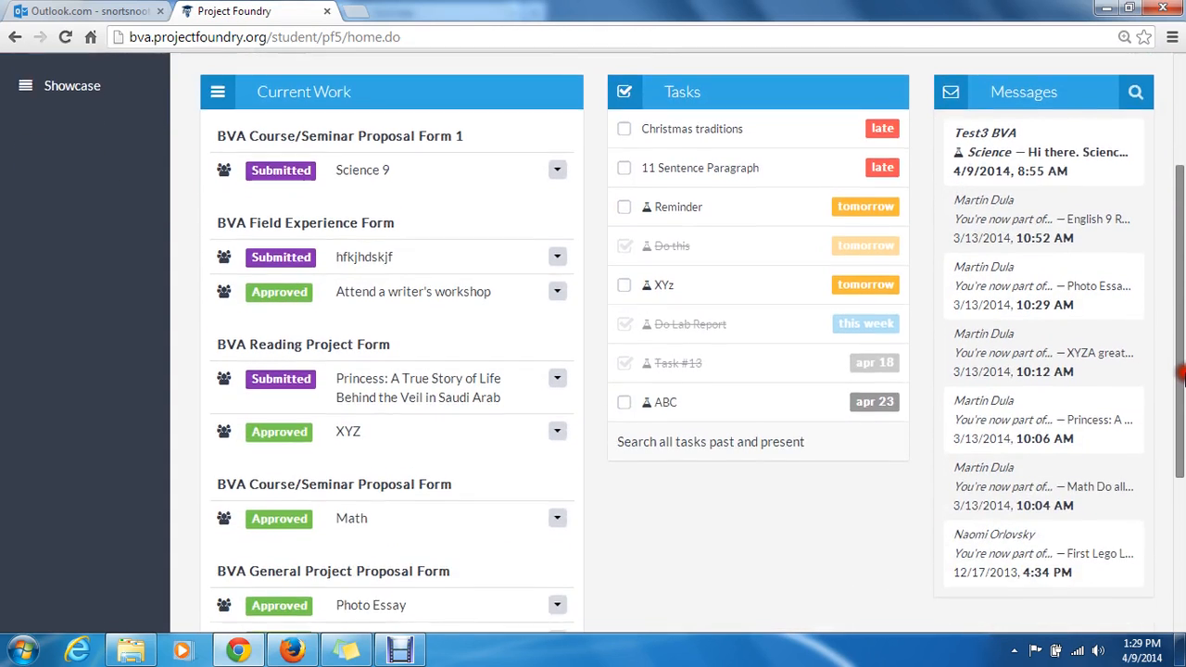
Start a journal entry for "Attend a writer's workshop" with the Advisor Journal Interview form and look through its prompts
click(557, 257)
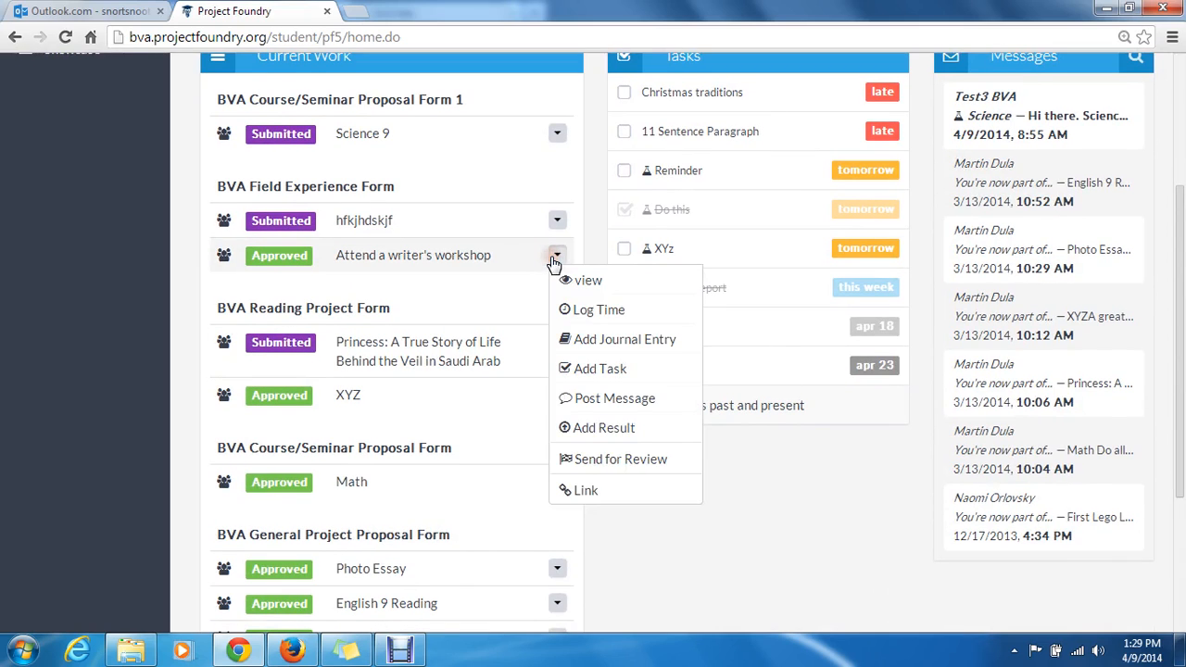
click(598, 351)
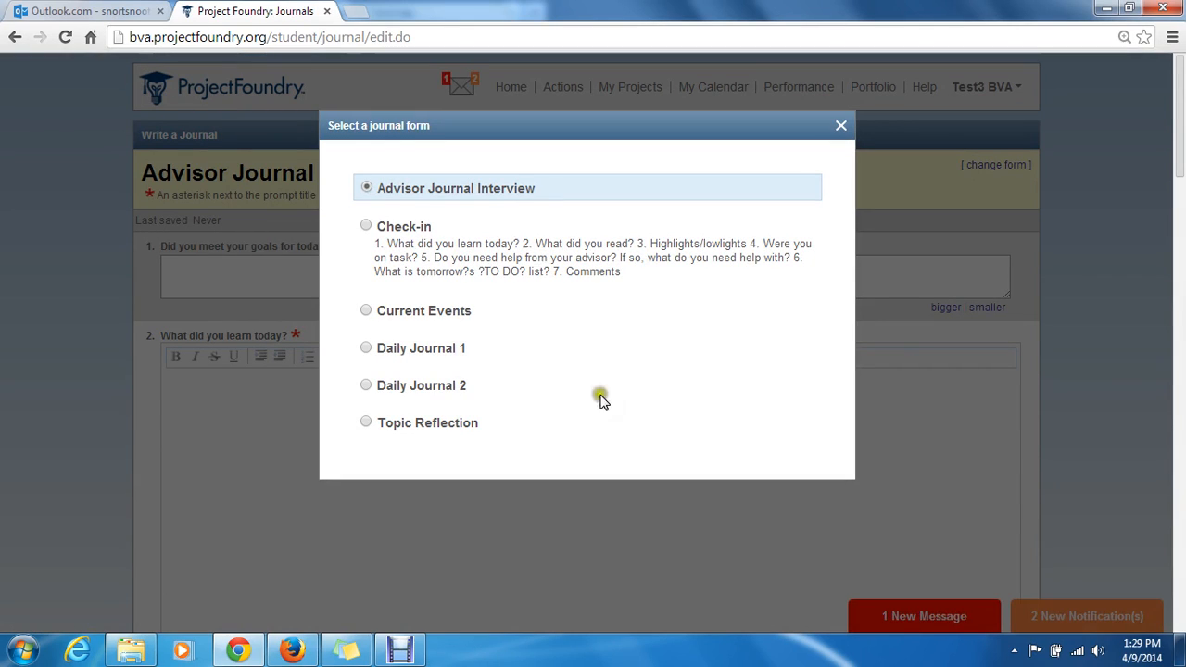
click(393, 185)
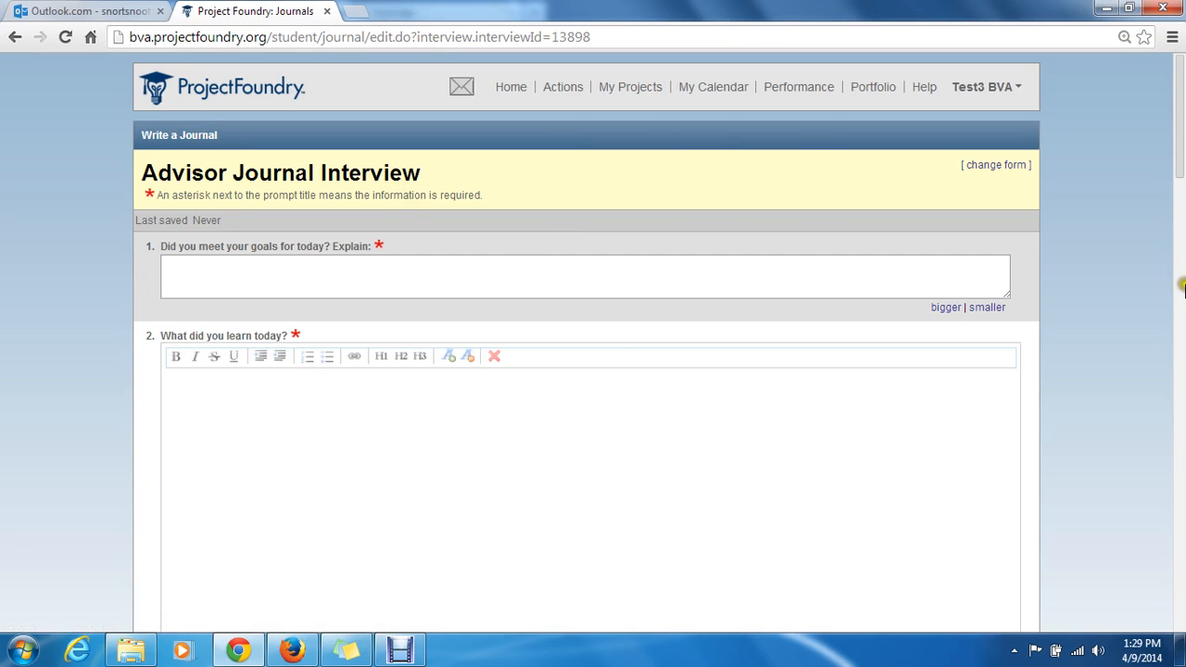
click(1182, 289)
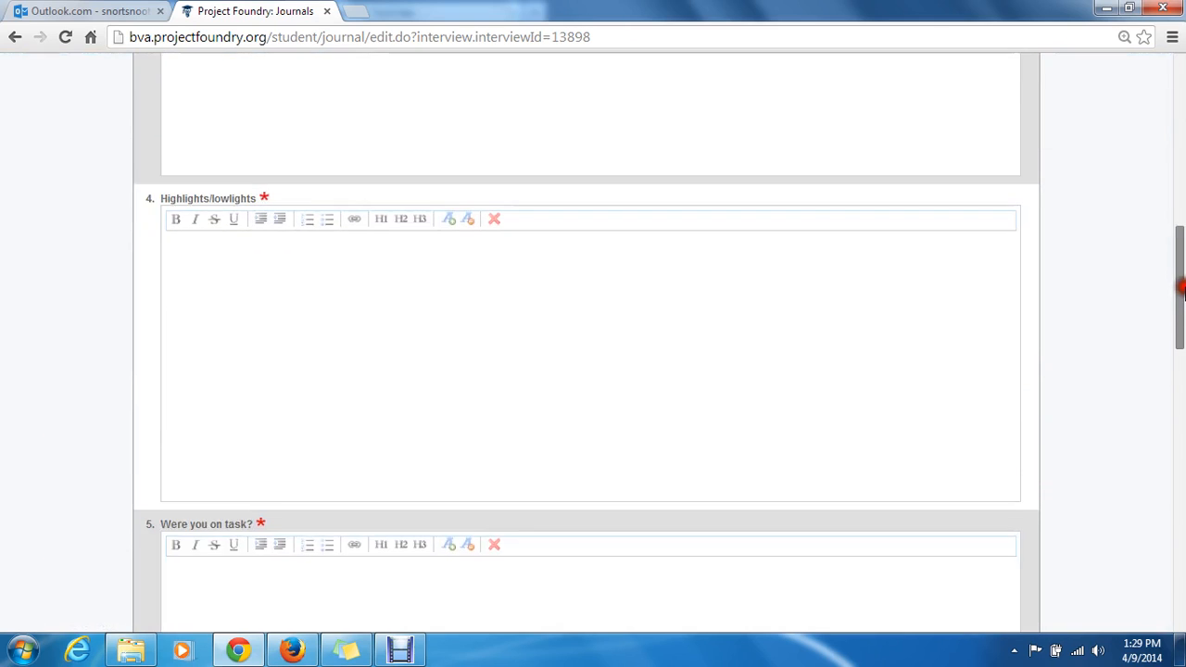
drag(1181, 290, 1096, 8)
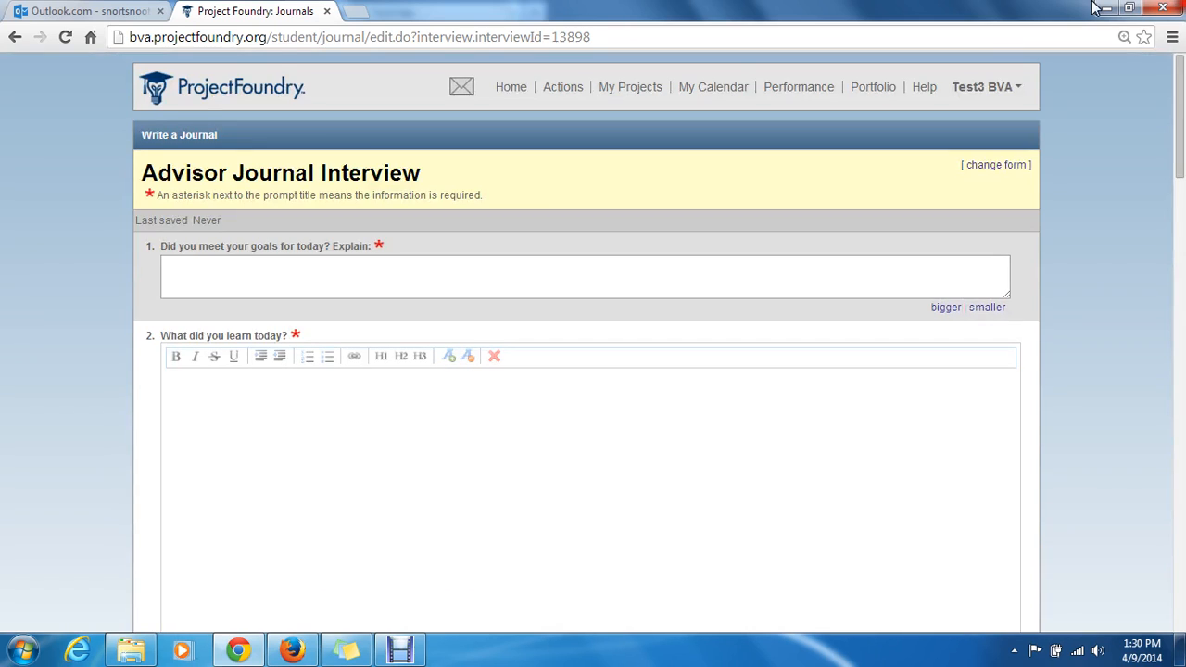
Switch the journal form to Check-in, look through its prompts, and return to the home page without writing an entry
click(15, 37)
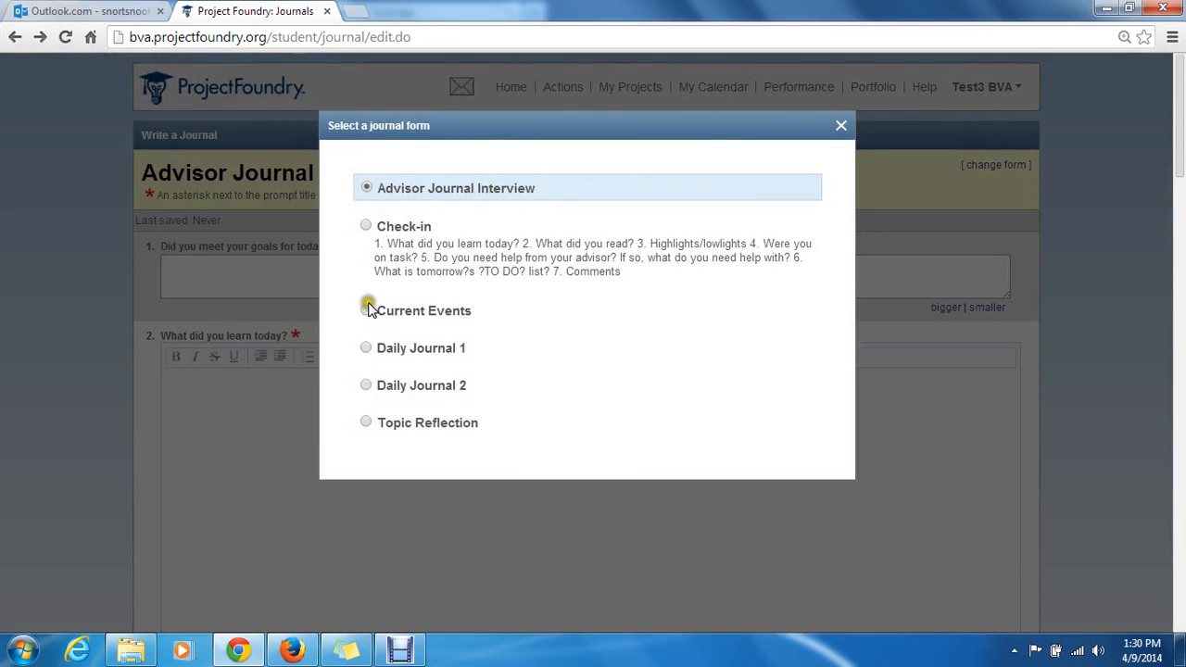
click(366, 225)
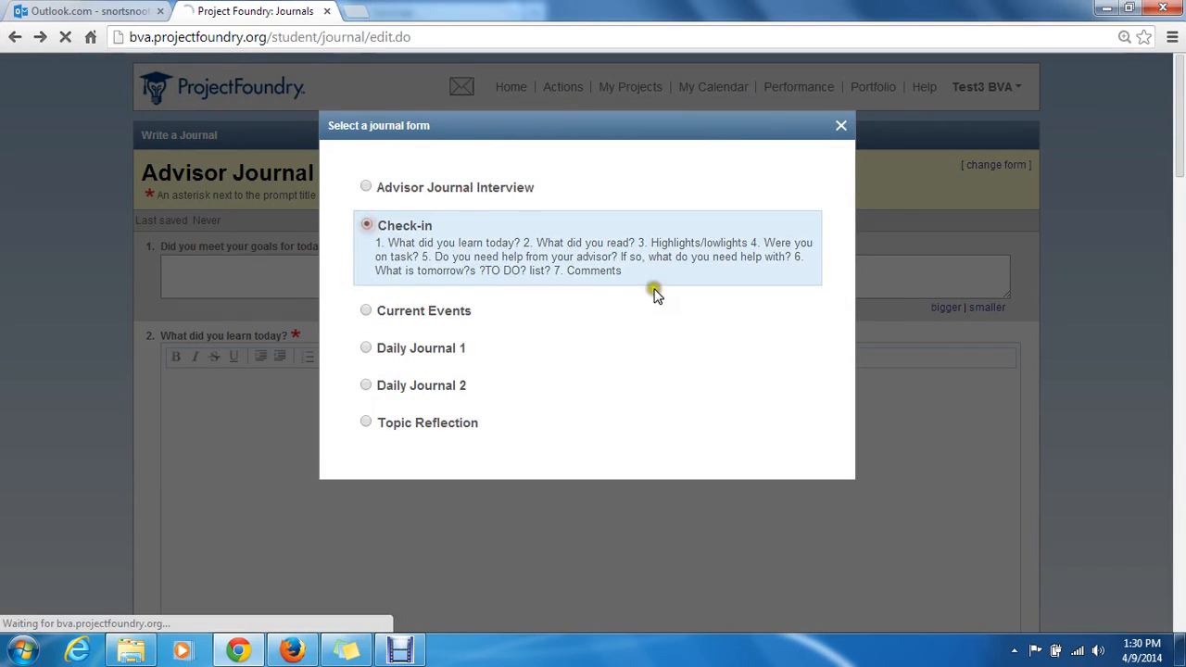
drag(1182, 293, 1084, 9)
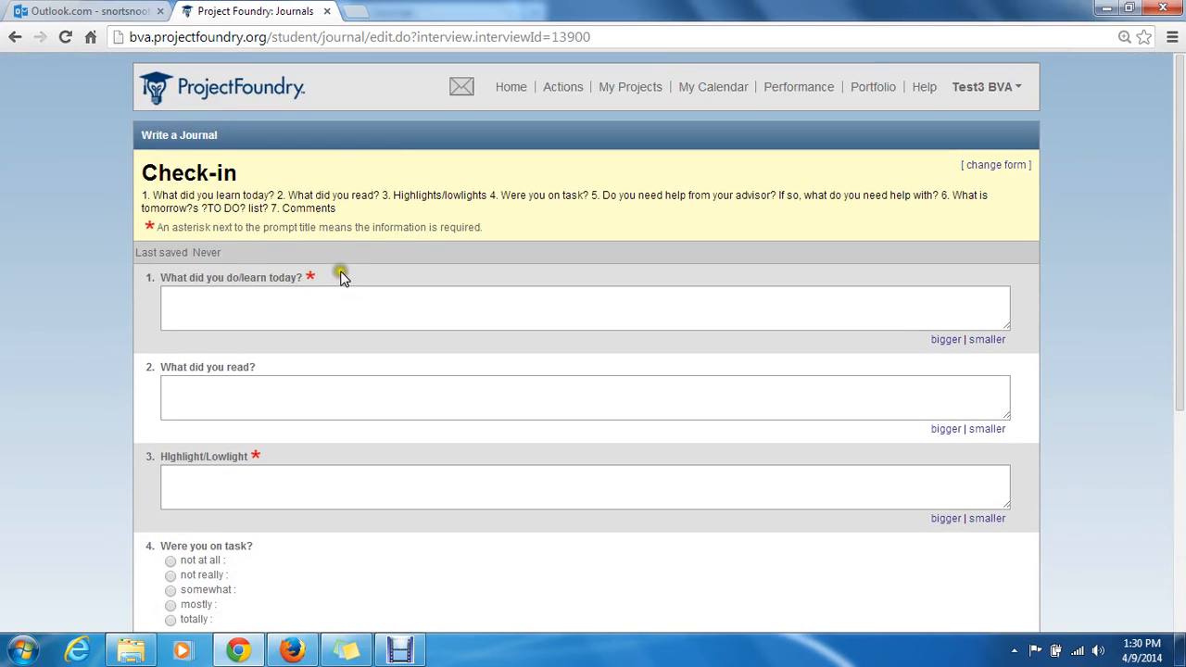
click(14, 35)
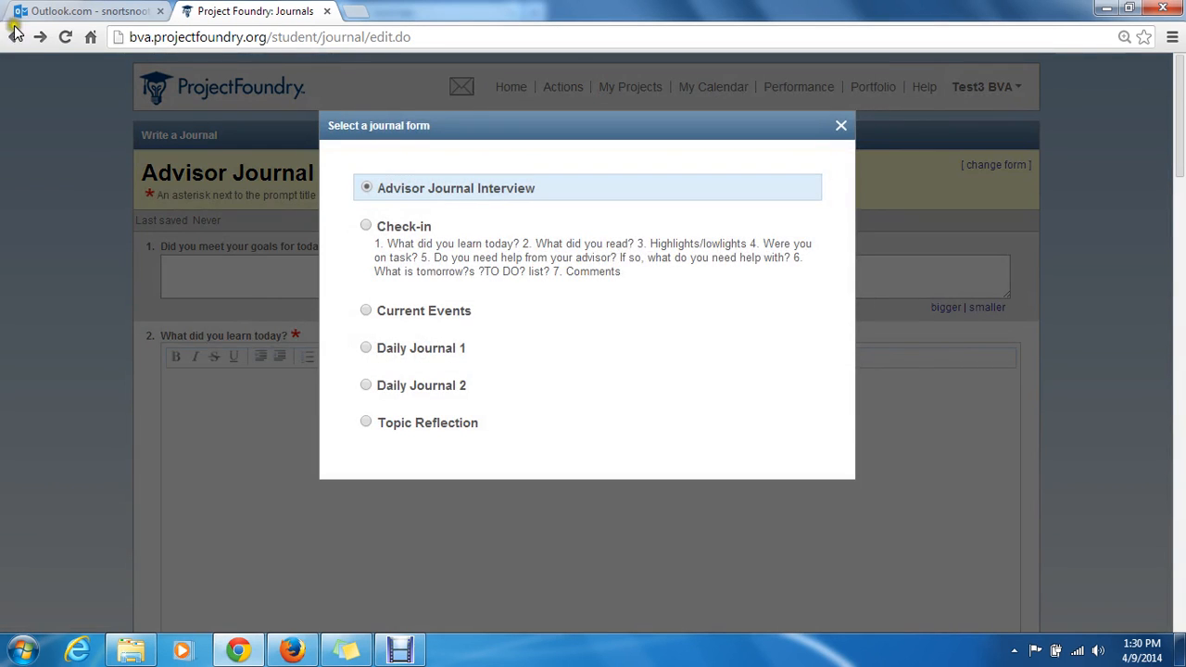
click(14, 33)
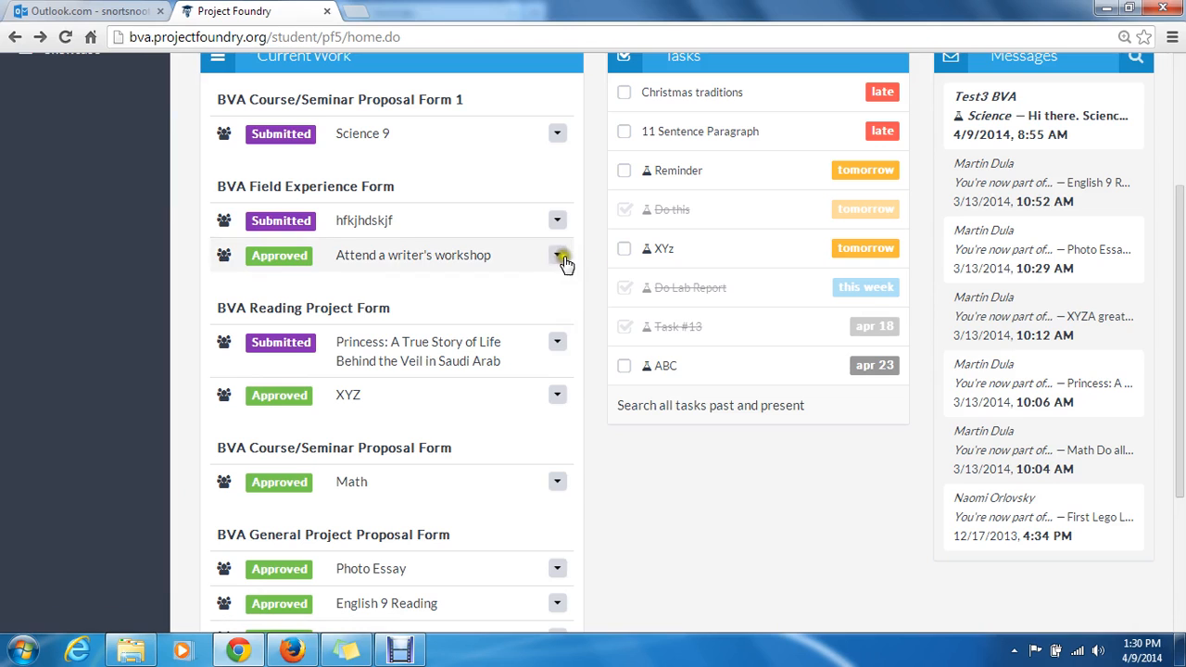
Add a "Journal Reflection" task to "Attend a writer's workshop" described "Do this by next week", starting 04/09/2014 and due 04/16/2014
click(557, 255)
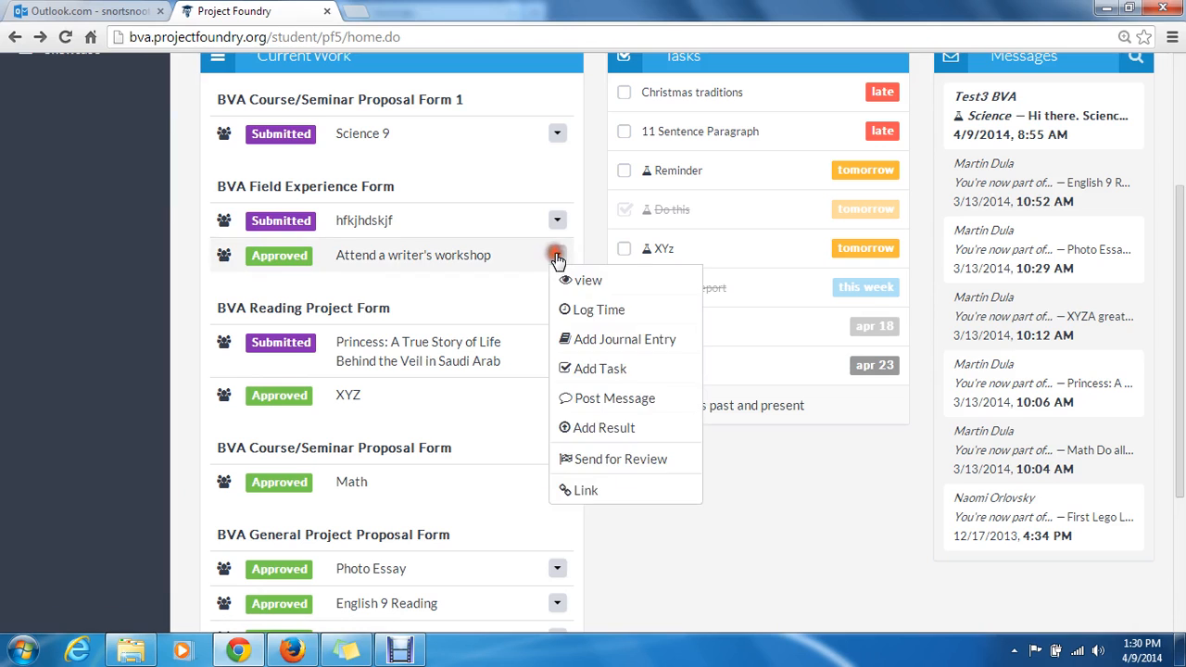
click(600, 368)
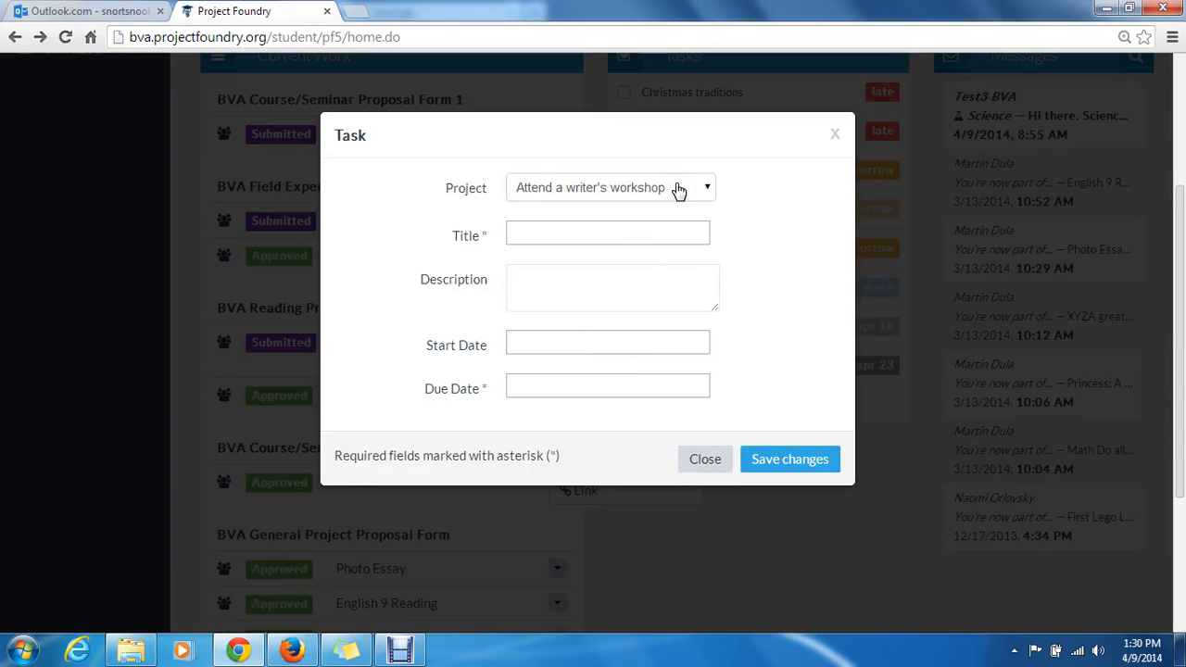
click(707, 192)
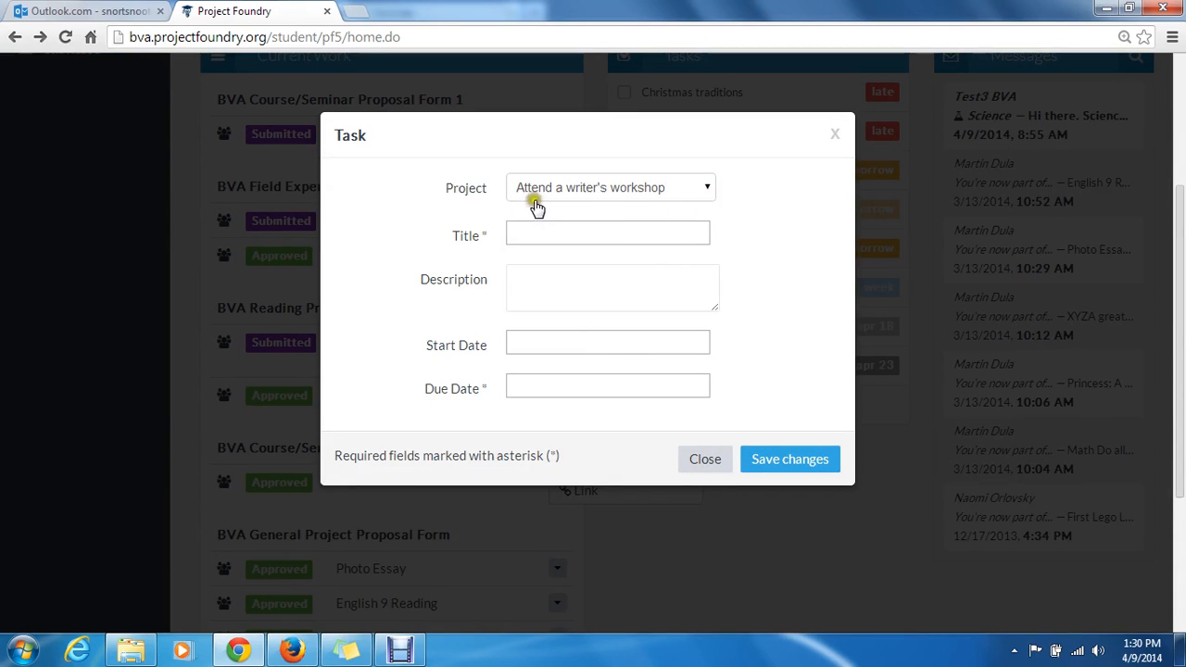
click(652, 238)
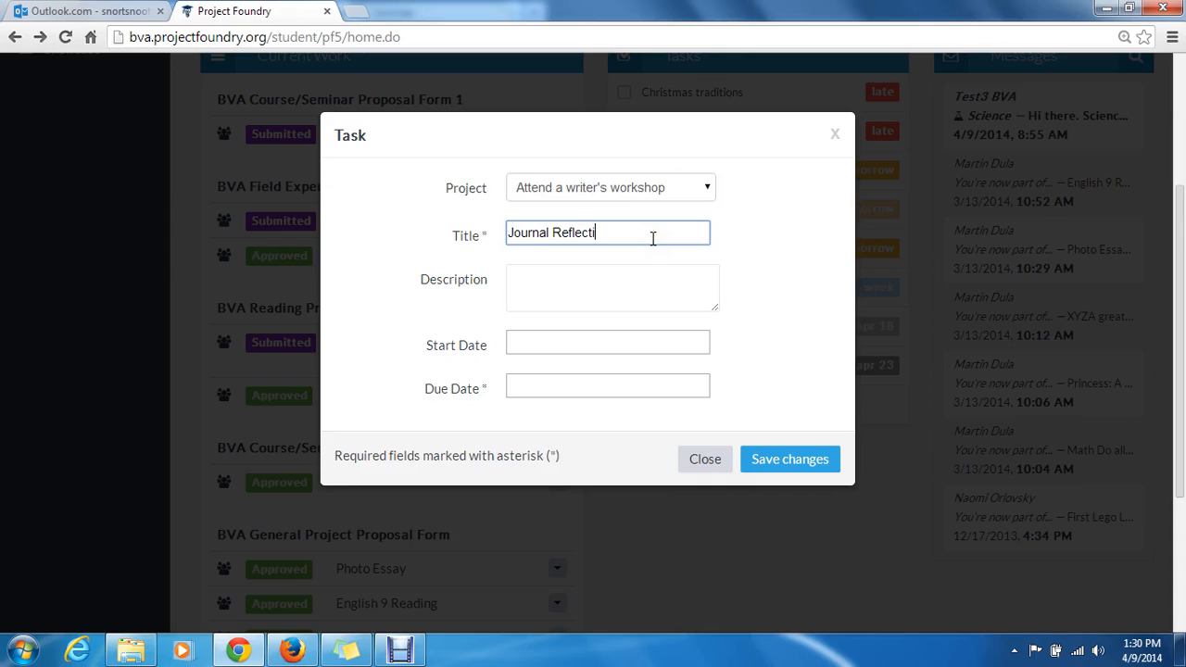
click(650, 288)
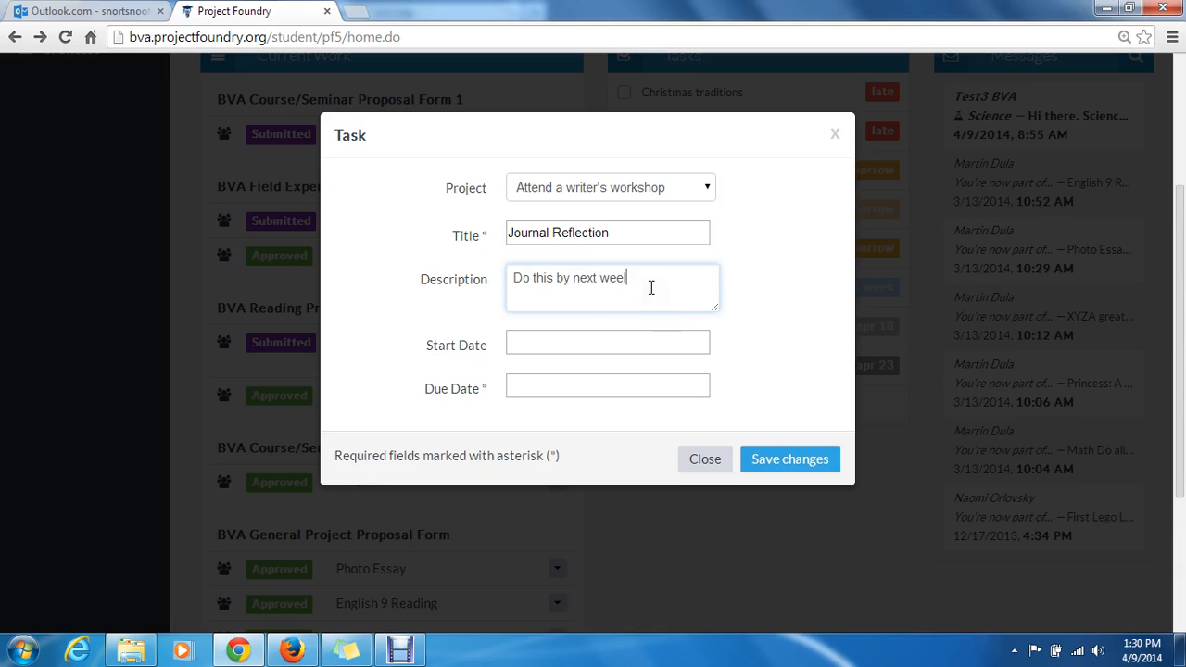
click(639, 342)
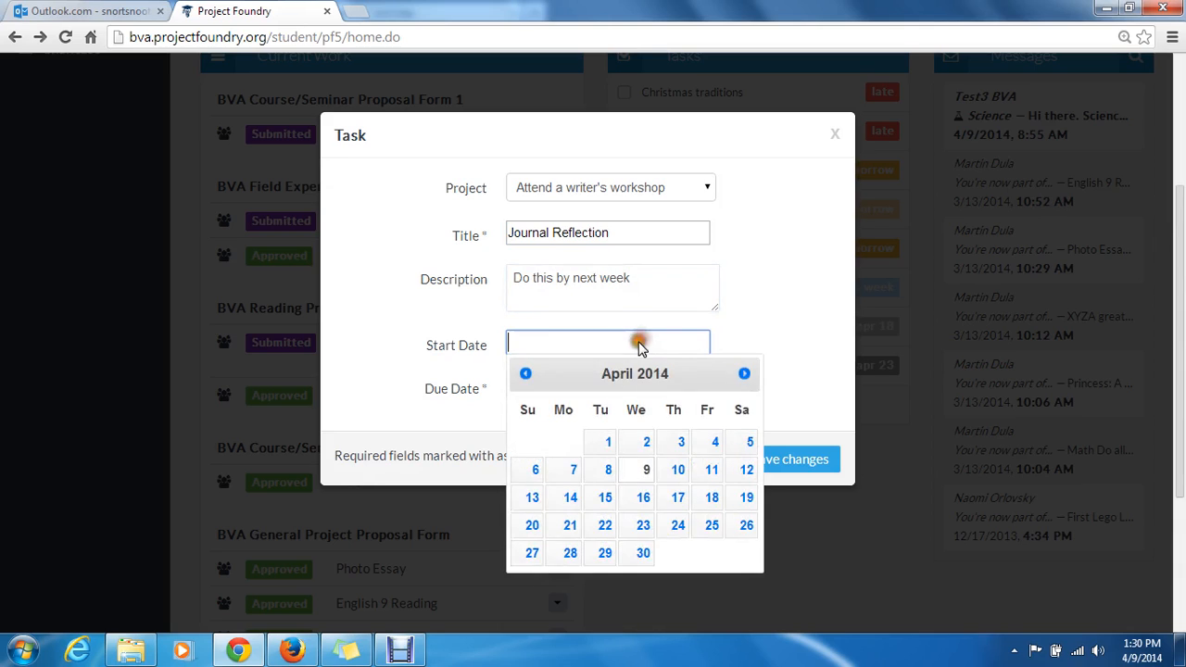
click(649, 471)
click(635, 386)
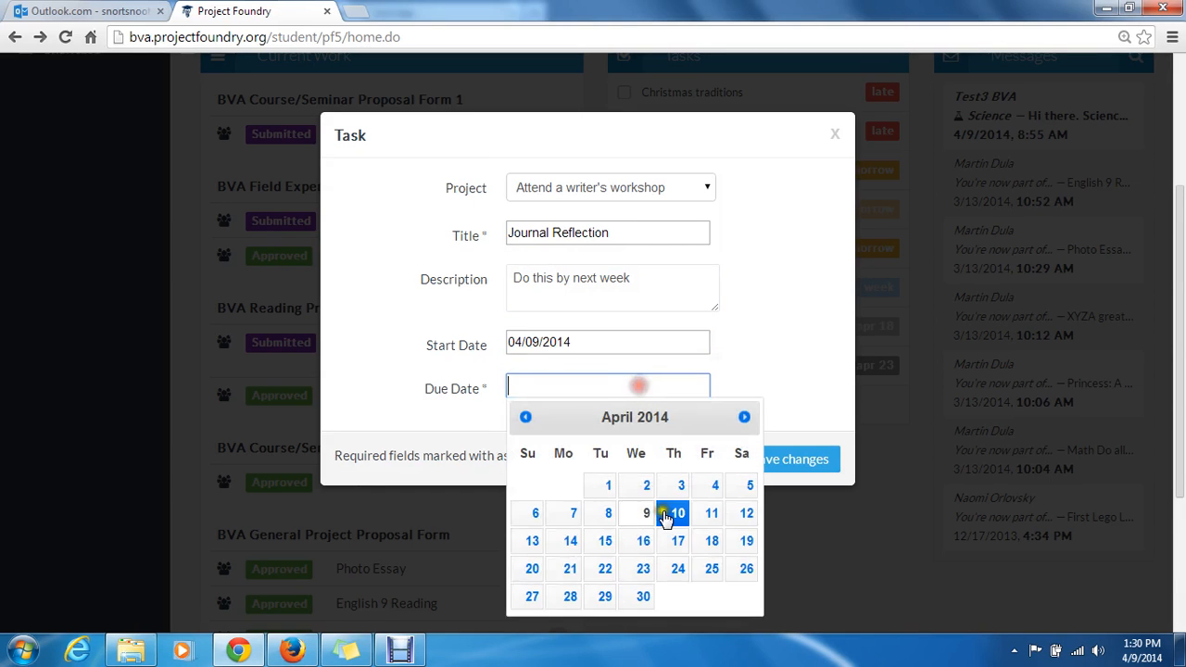
click(644, 541)
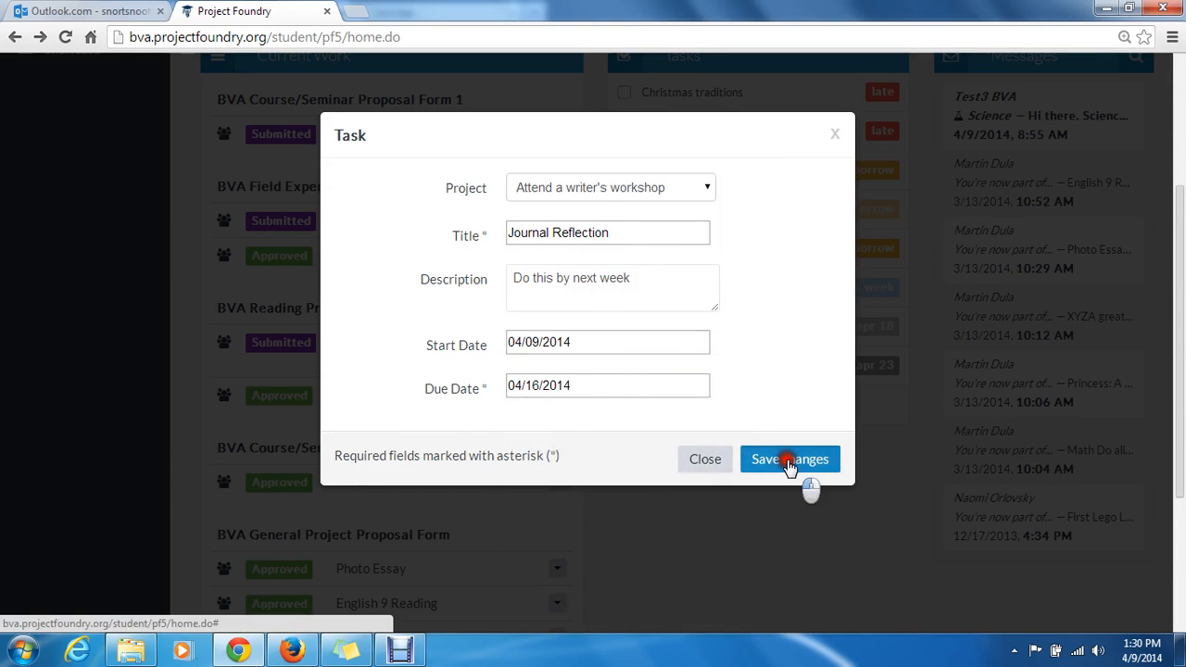
click(789, 464)
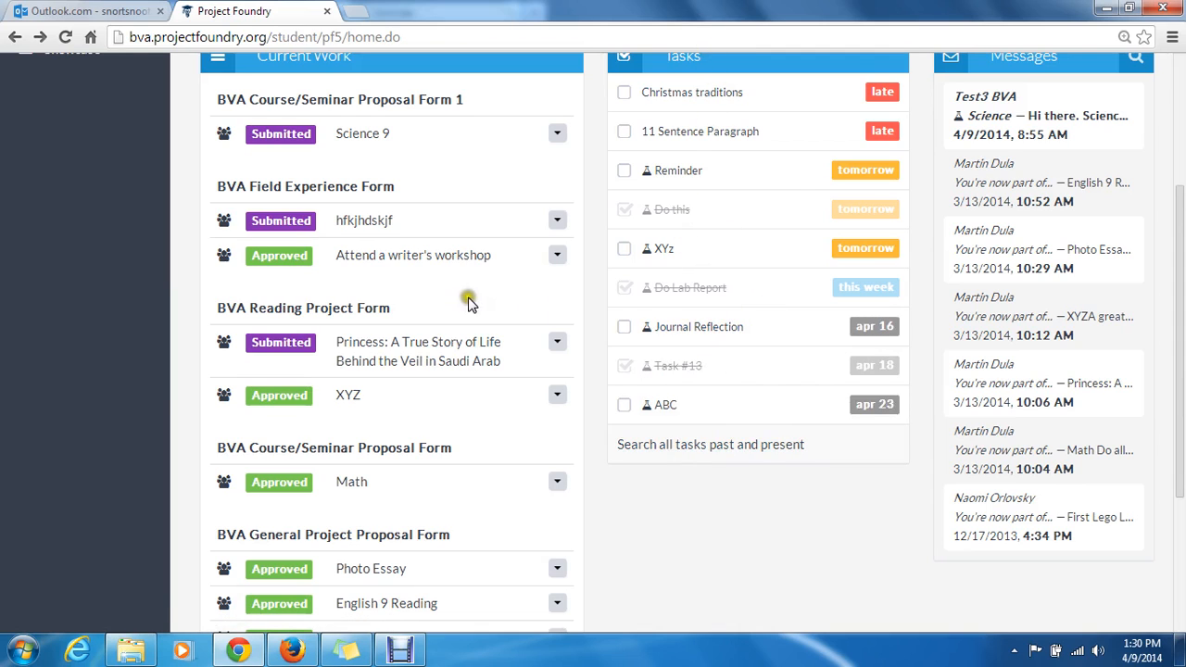
Check the task list on the "Attend a writer's workshop" project page and return to the home page
click(392, 256)
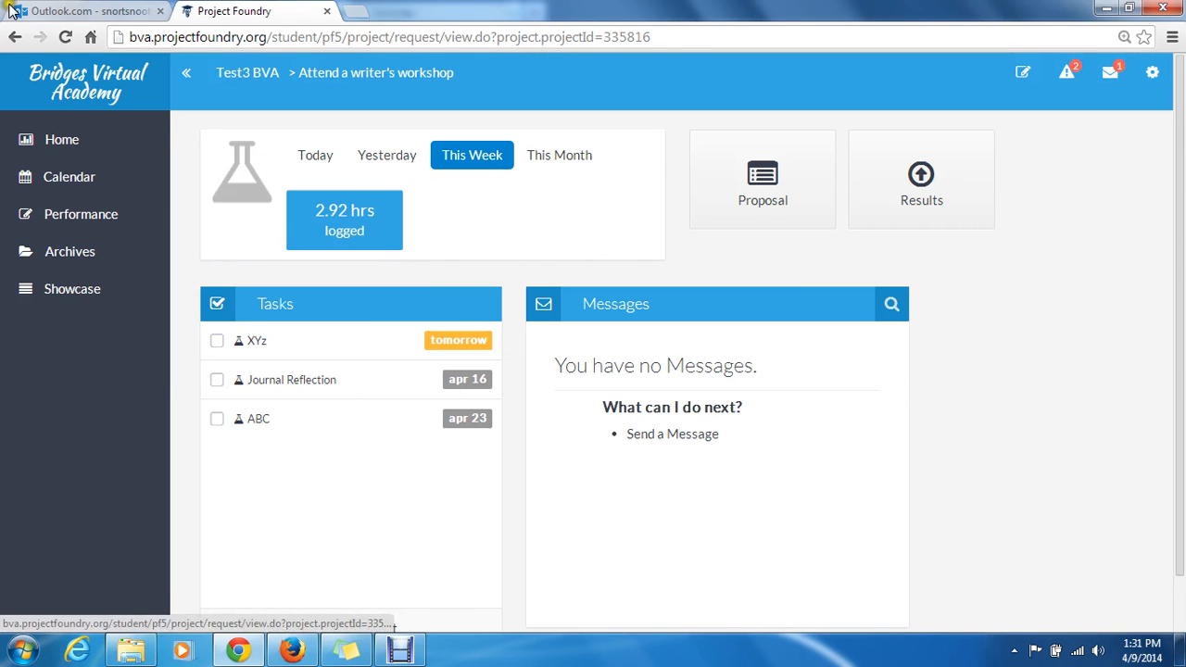
click(14, 37)
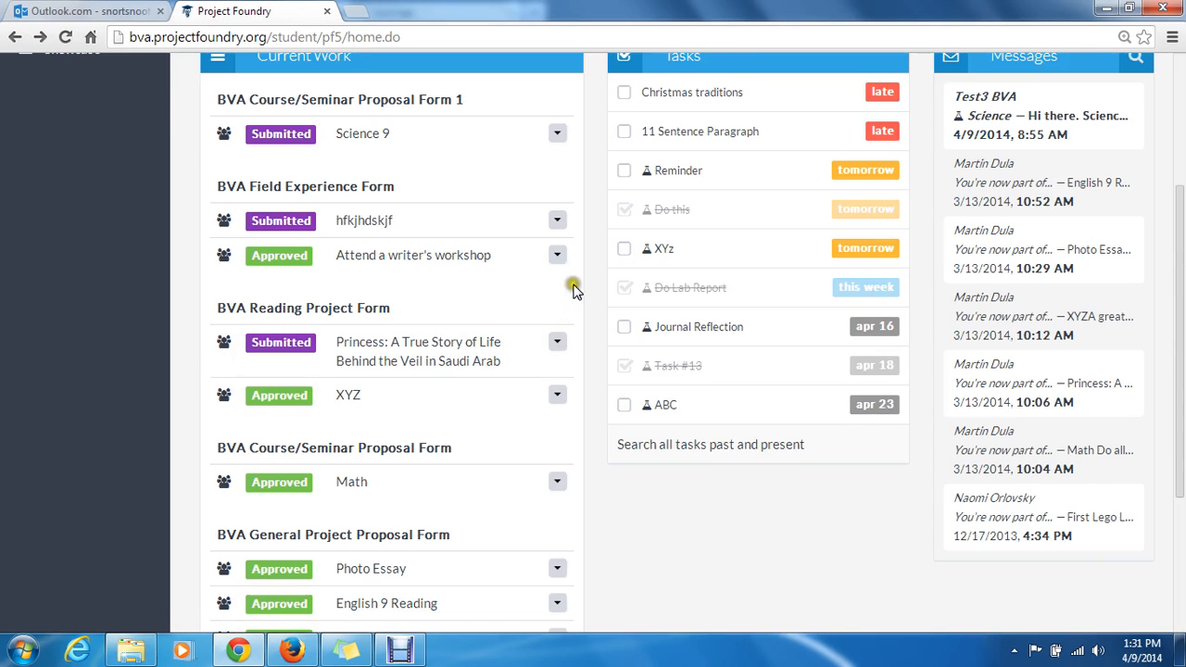
Try to post a message for the "Attend a writer's workshop" project, and try to start a general message instead
click(560, 256)
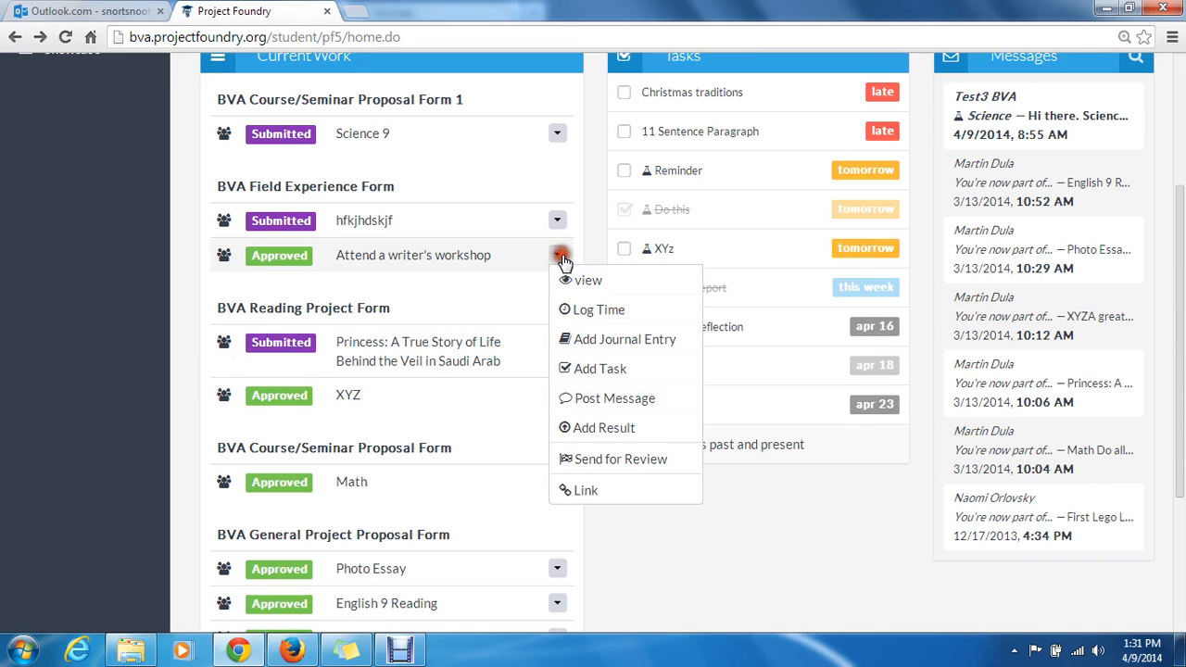
click(625, 406)
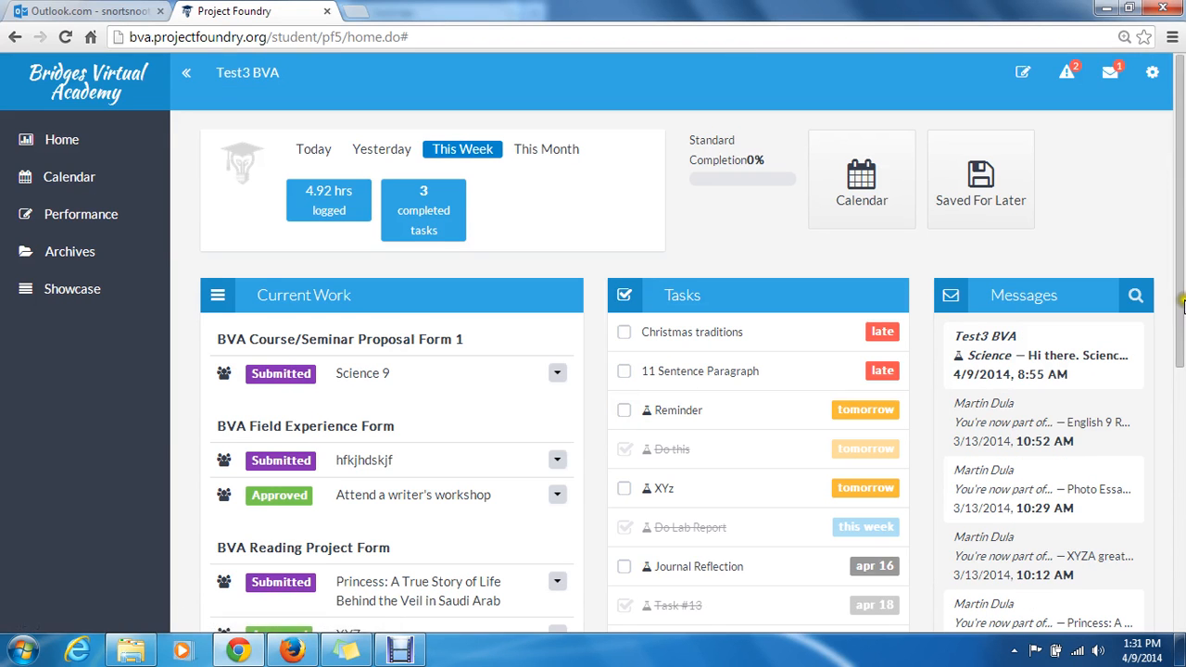
drag(1182, 303, 1182, 412)
click(558, 298)
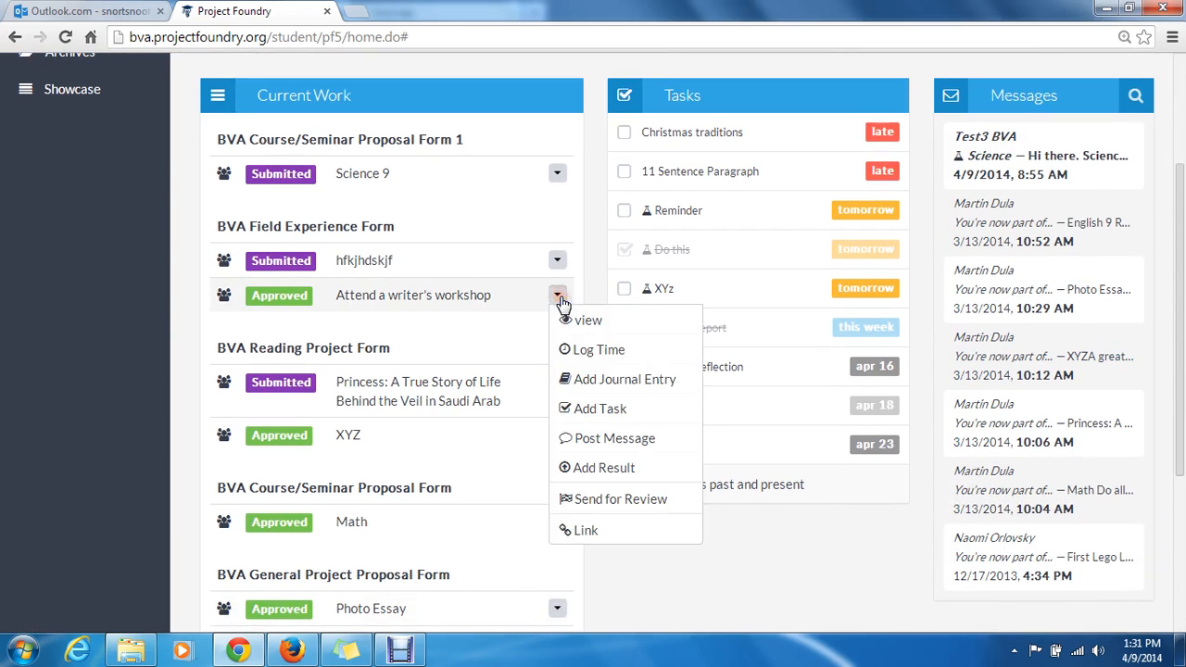
drag(1182, 415, 1181, 399)
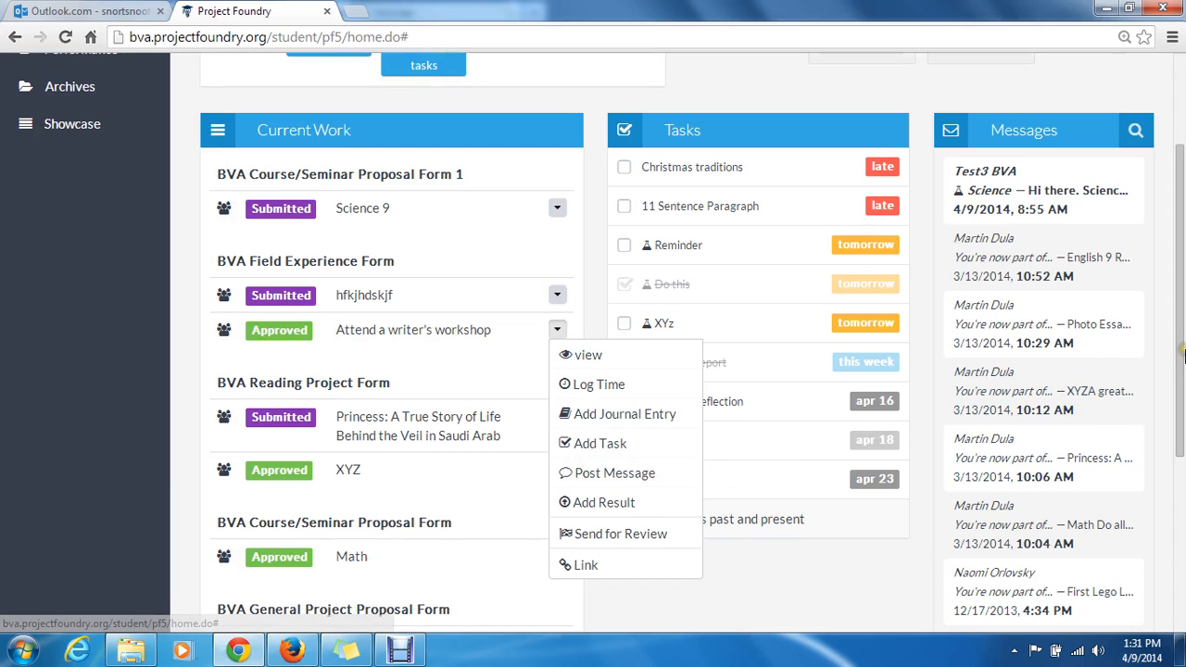
drag(1181, 348, 1179, 211)
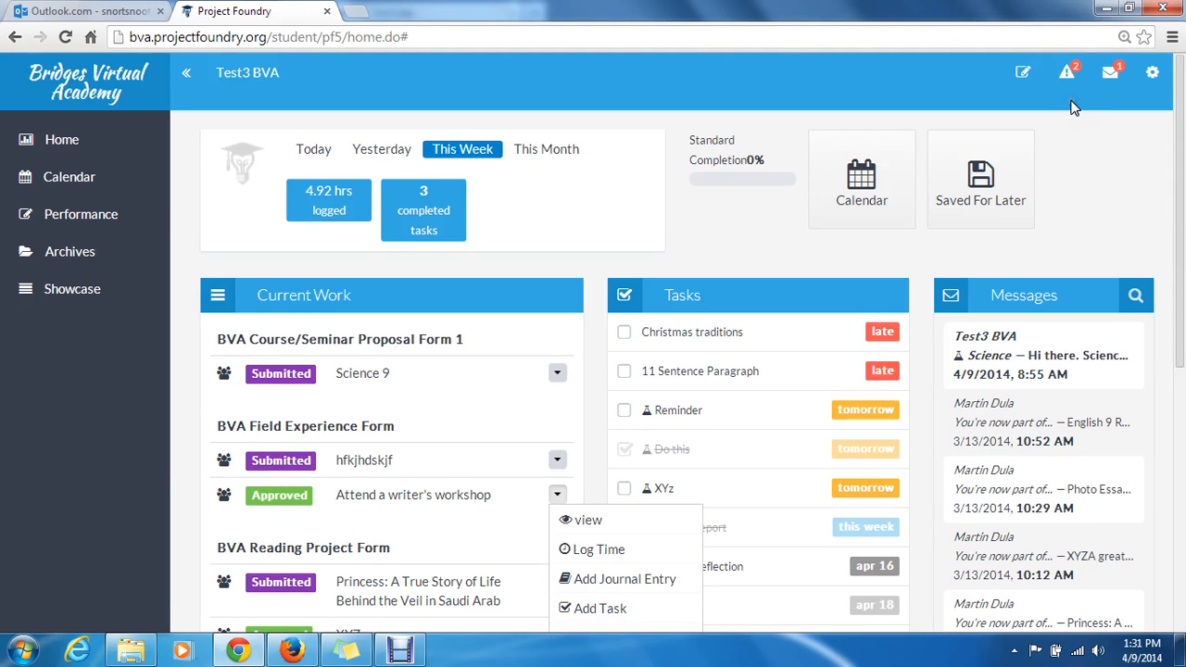
click(1023, 75)
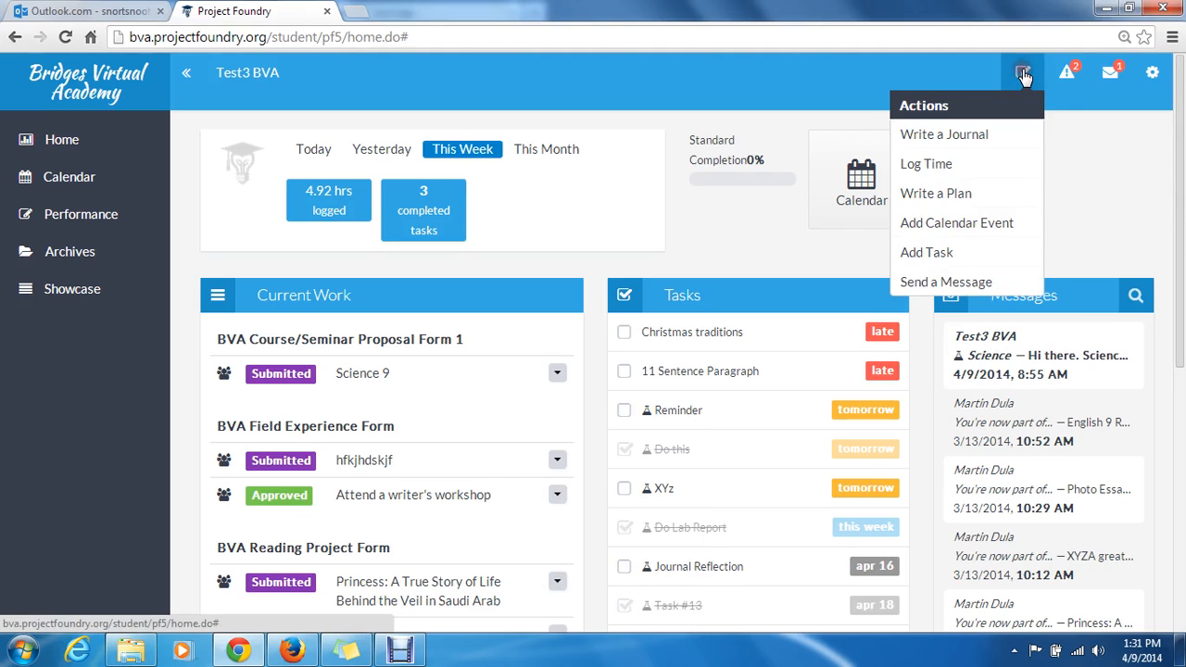
click(963, 283)
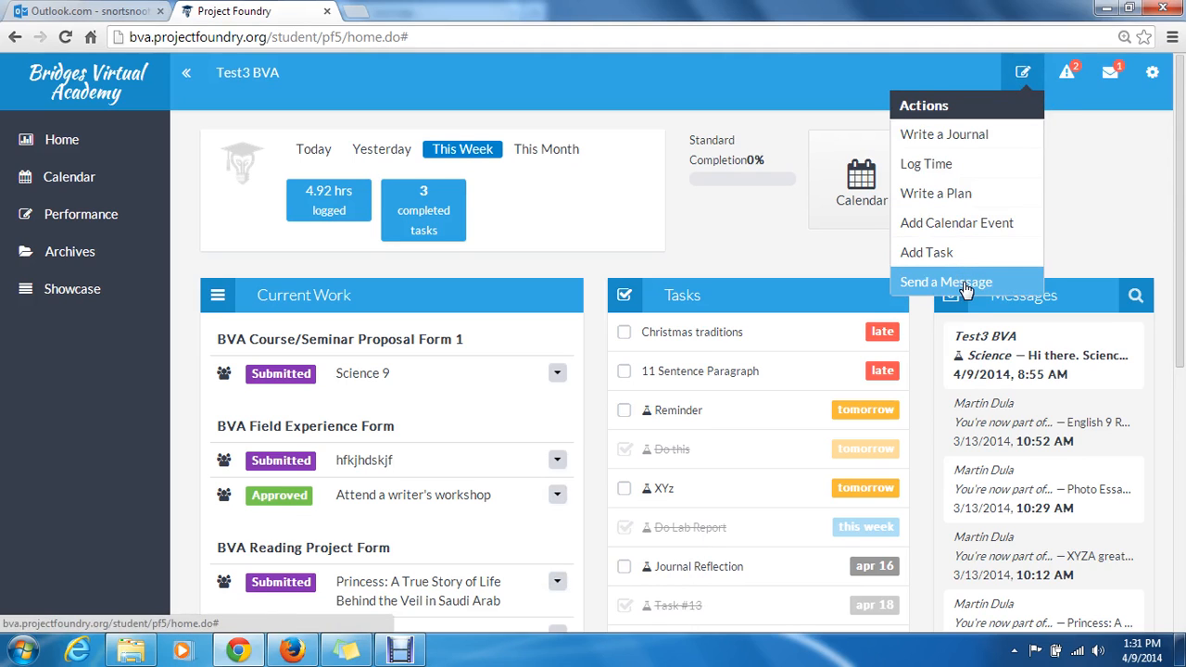
View all messages in the inbox and close the message list
click(1110, 74)
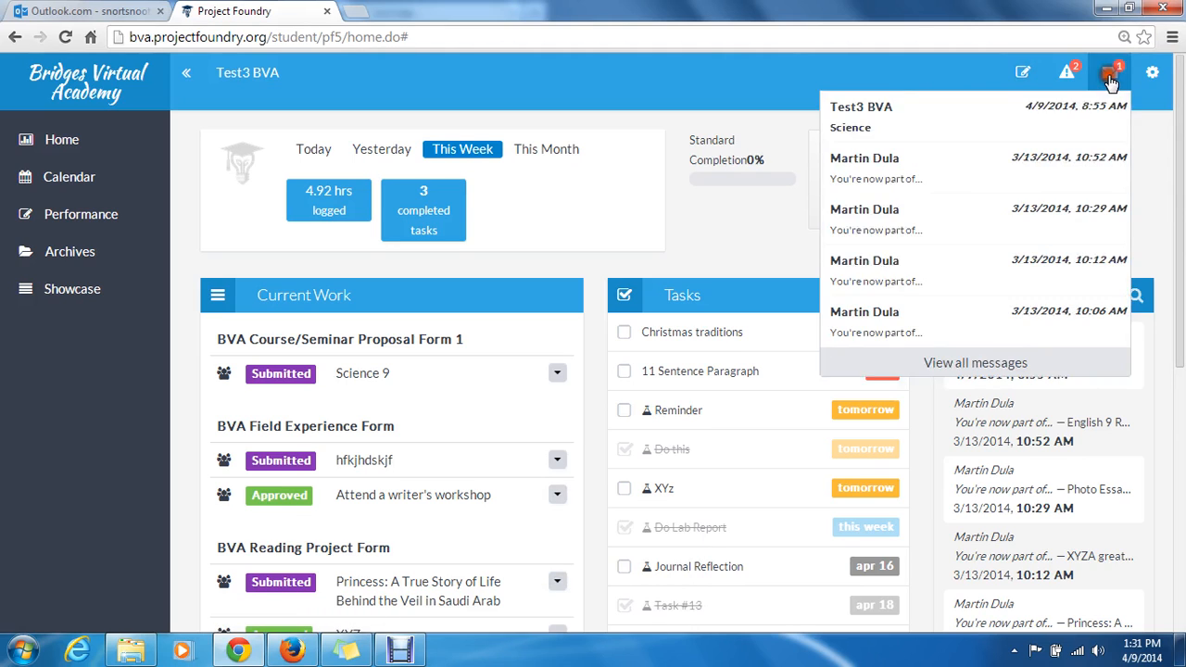
click(1020, 354)
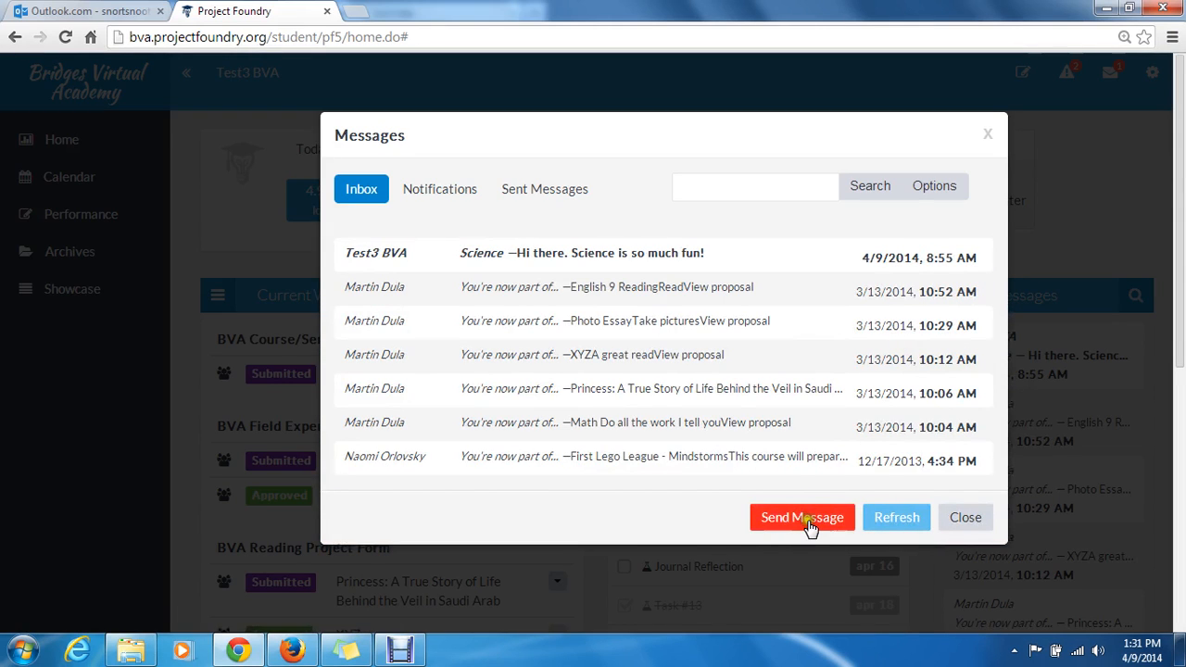
click(980, 519)
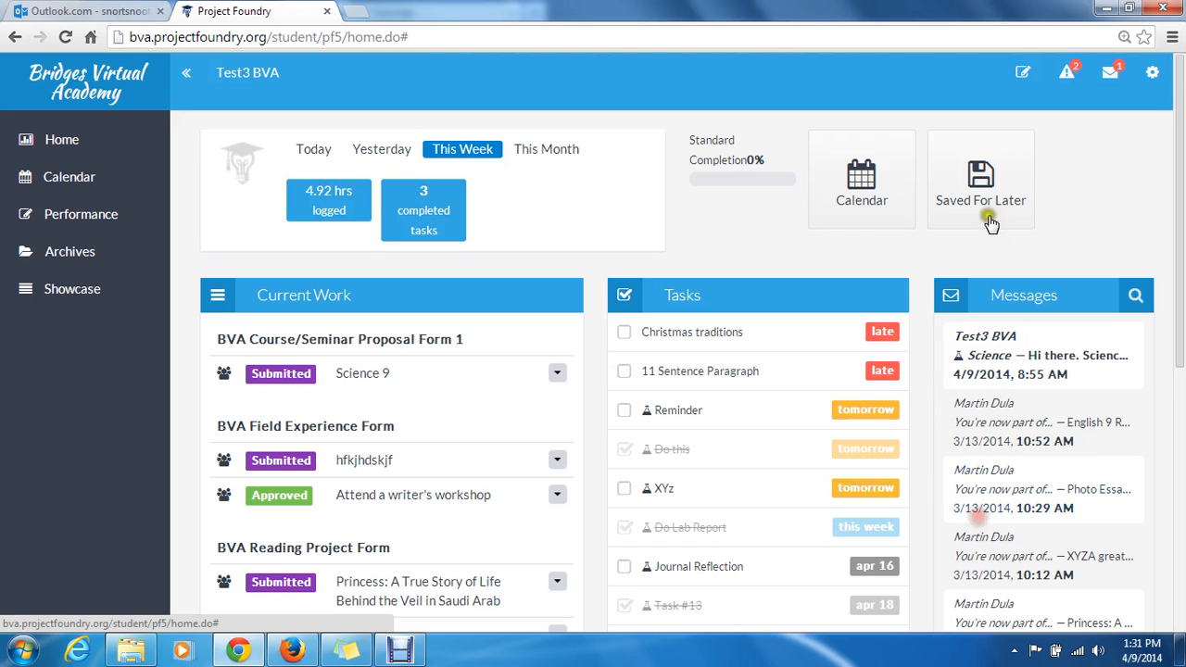
Start a new message from the home page and add the first staff member as recipient
click(1023, 74)
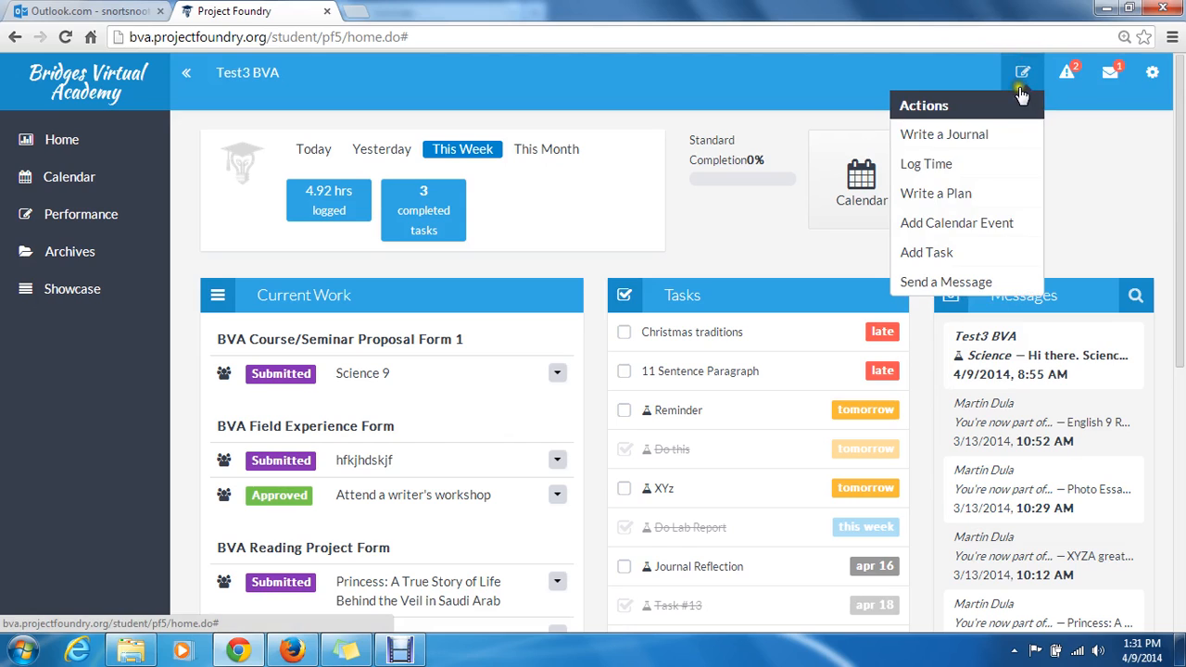
click(969, 283)
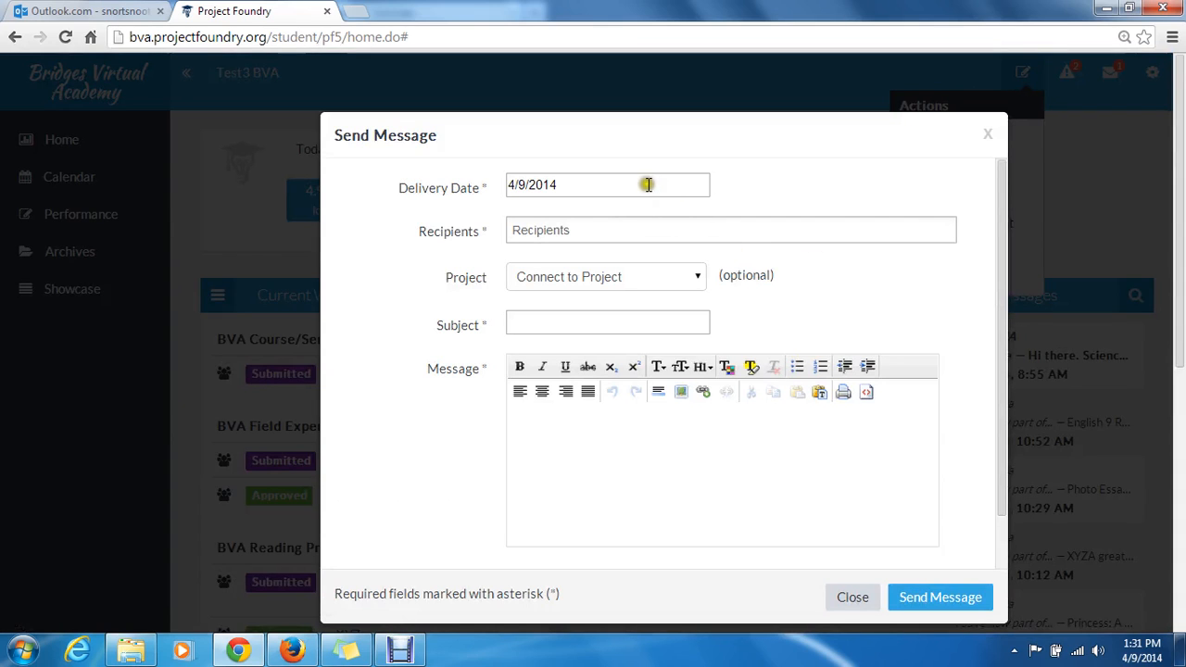
click(633, 234)
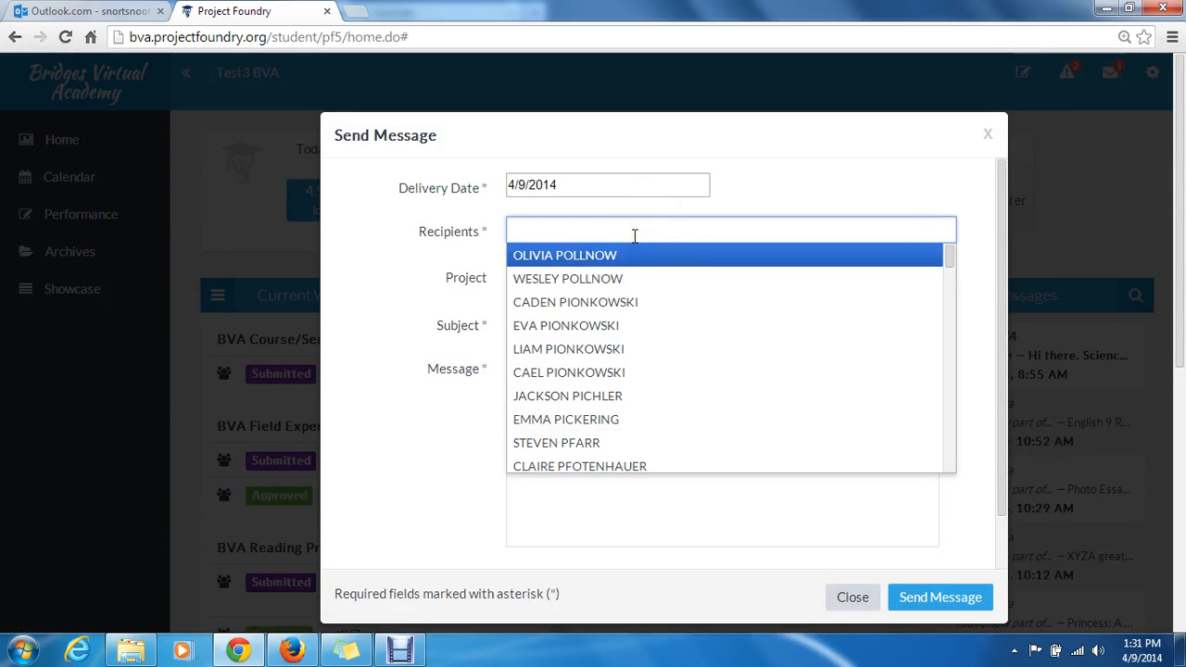
text(Martin)
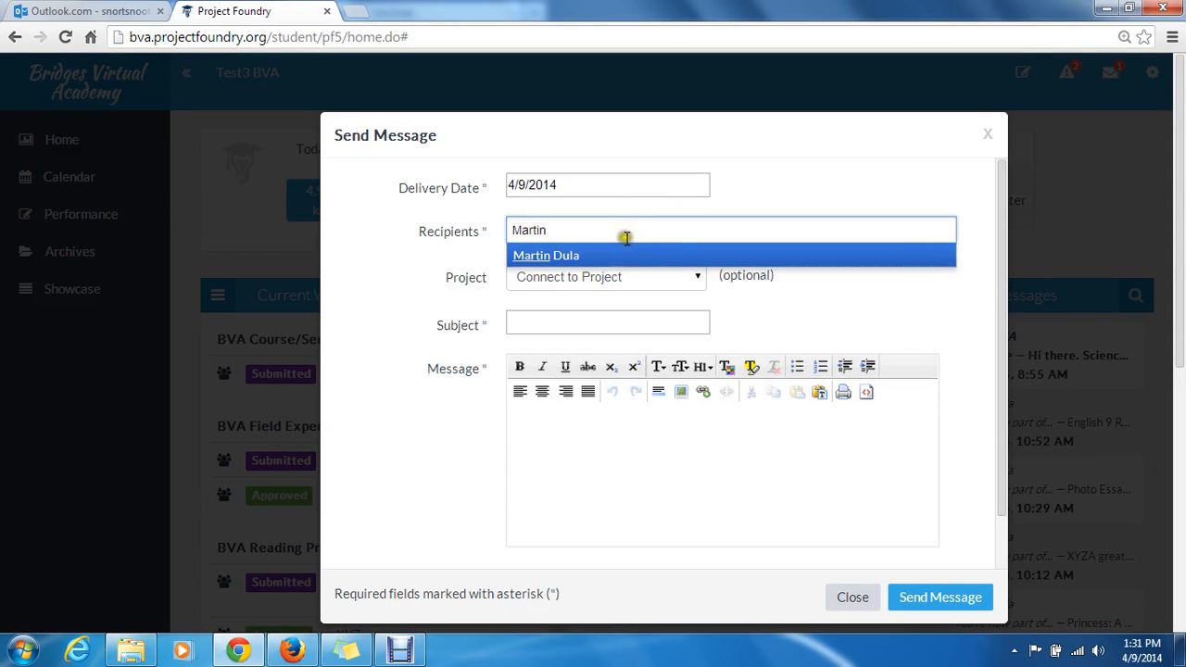
click(600, 256)
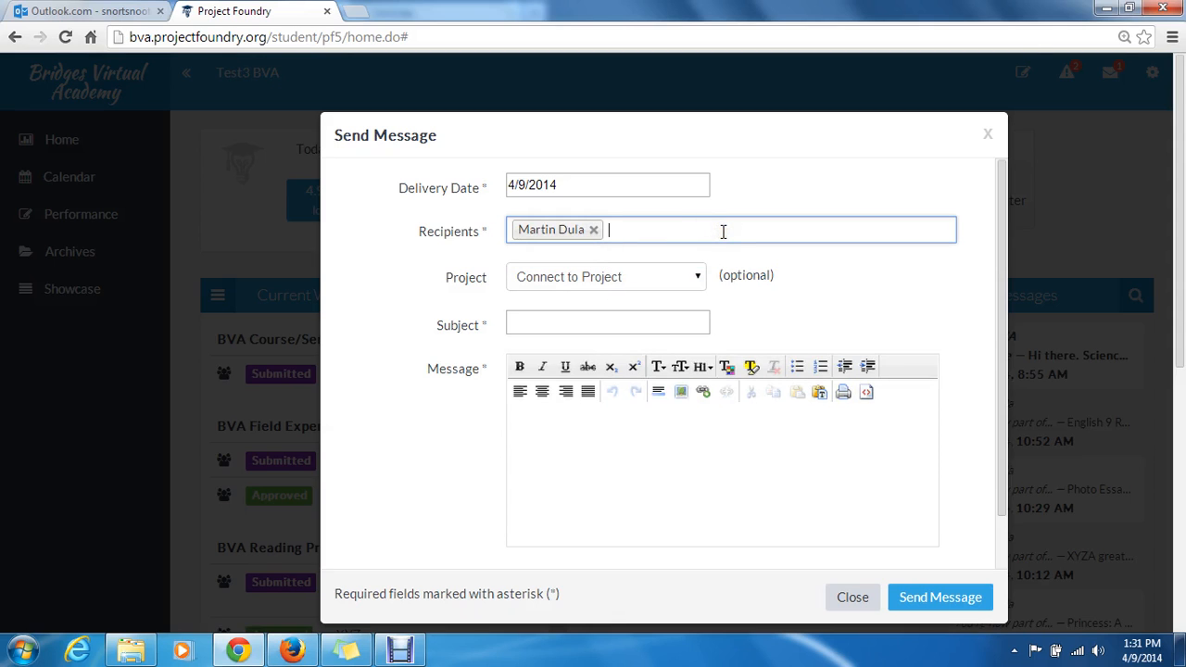
Add a second staff member to the message's recipients
text(Martin)
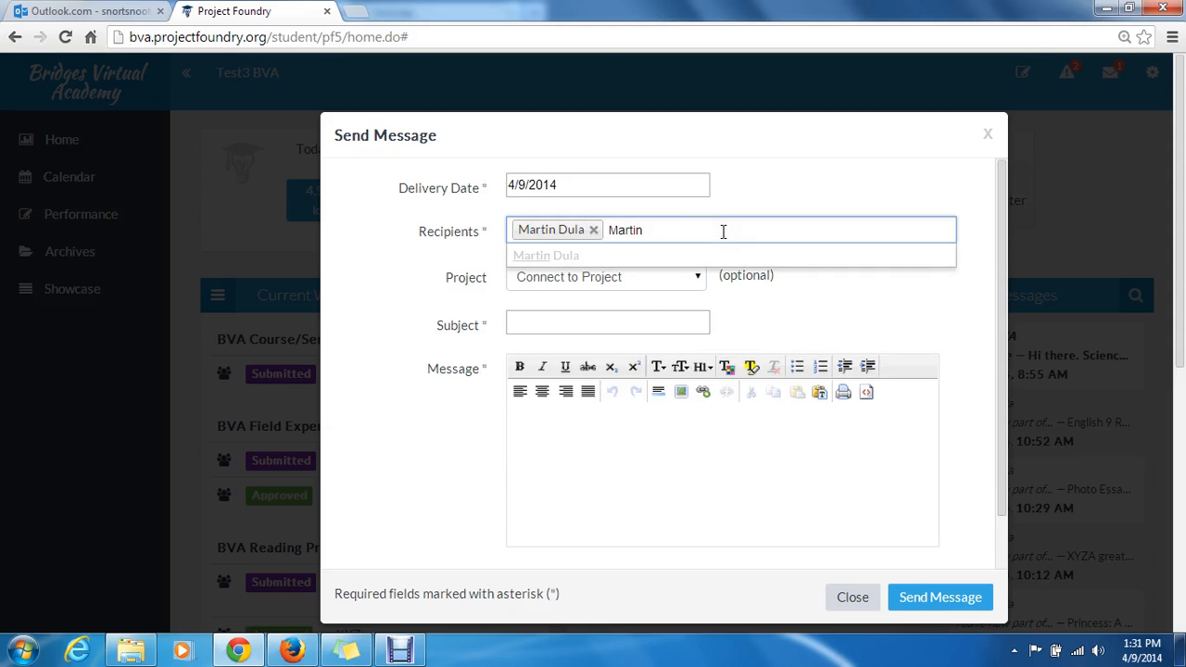
key(BackSpace)
key(BackSpace)
key(BackSpace)
key(BackSpace)
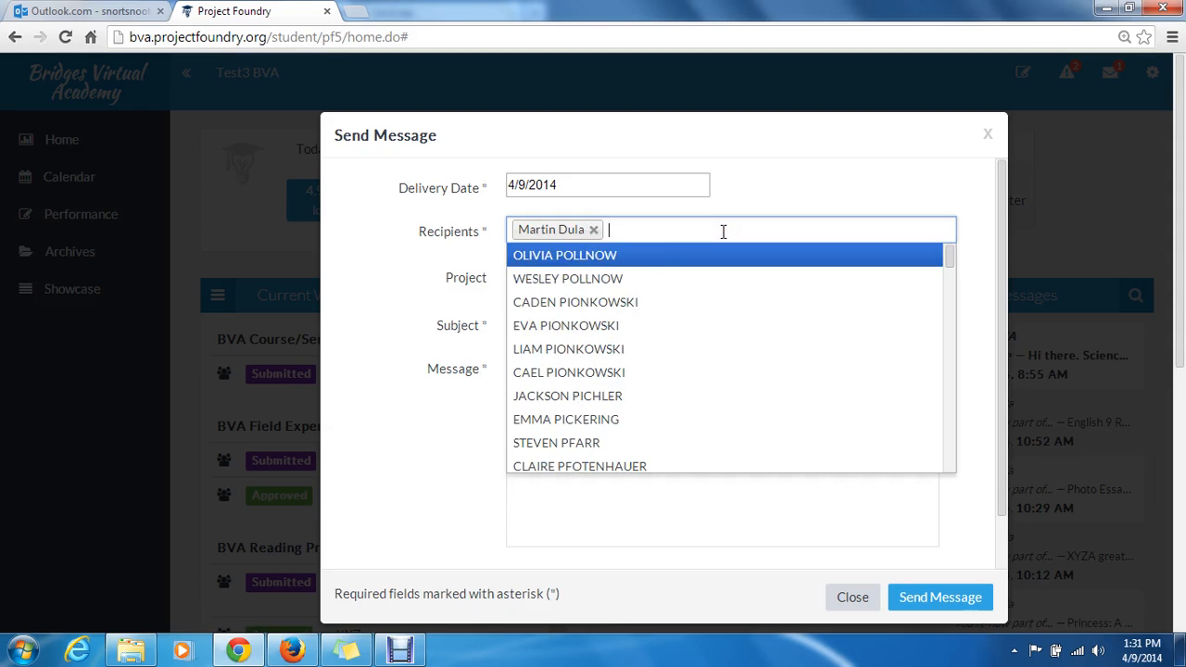
text(John Hag)
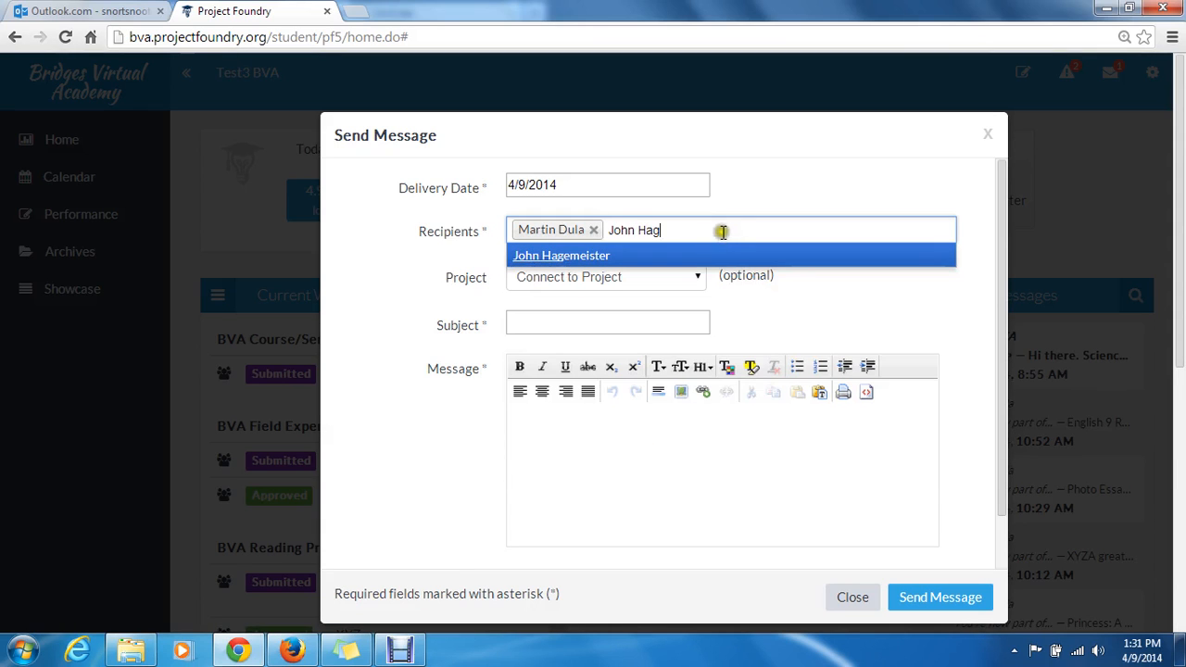
click(705, 257)
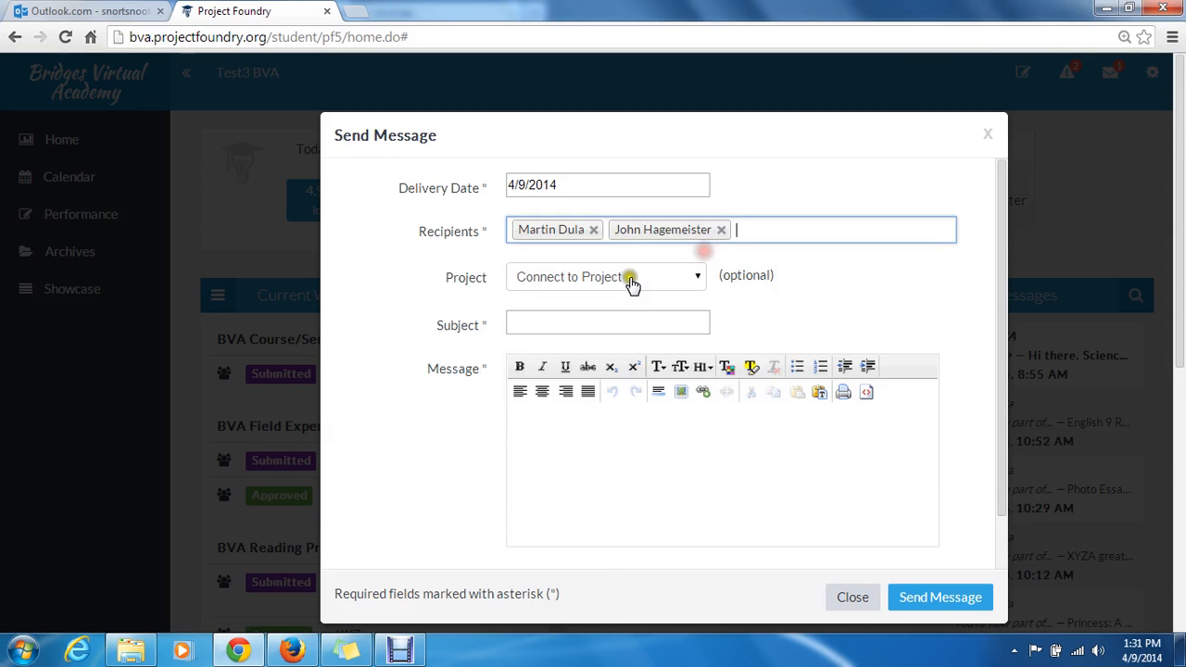
Connect the message to "Attend a writer's workshop" and send it with subject "Writing" and text "I love to write!"
click(695, 280)
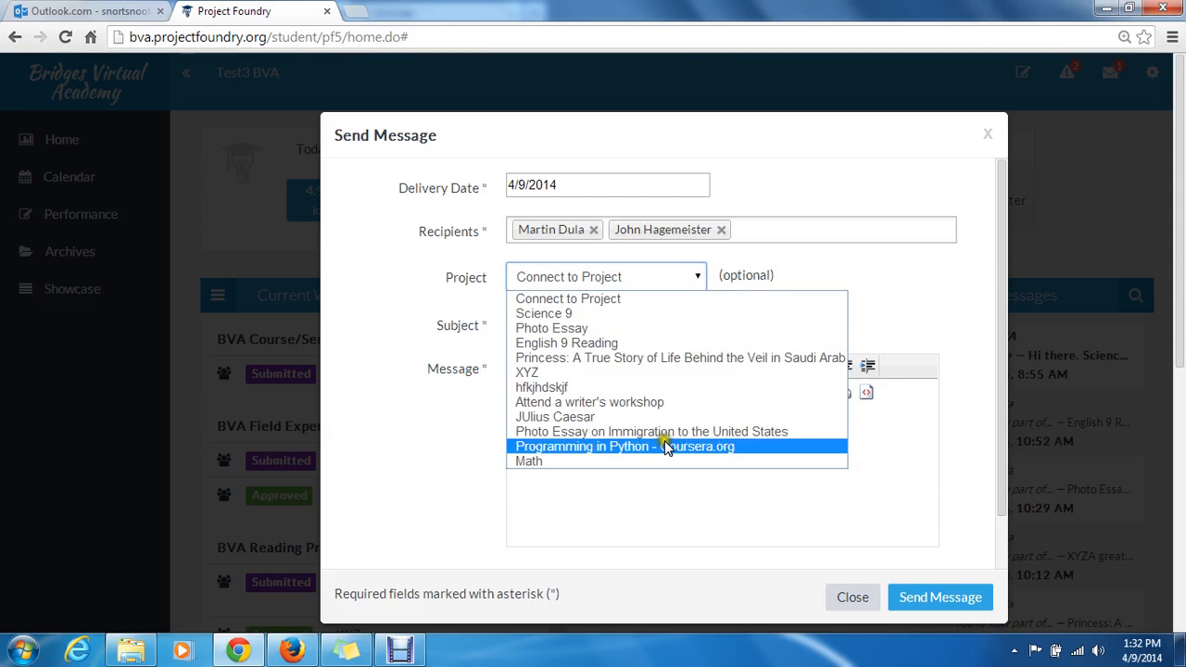
click(677, 404)
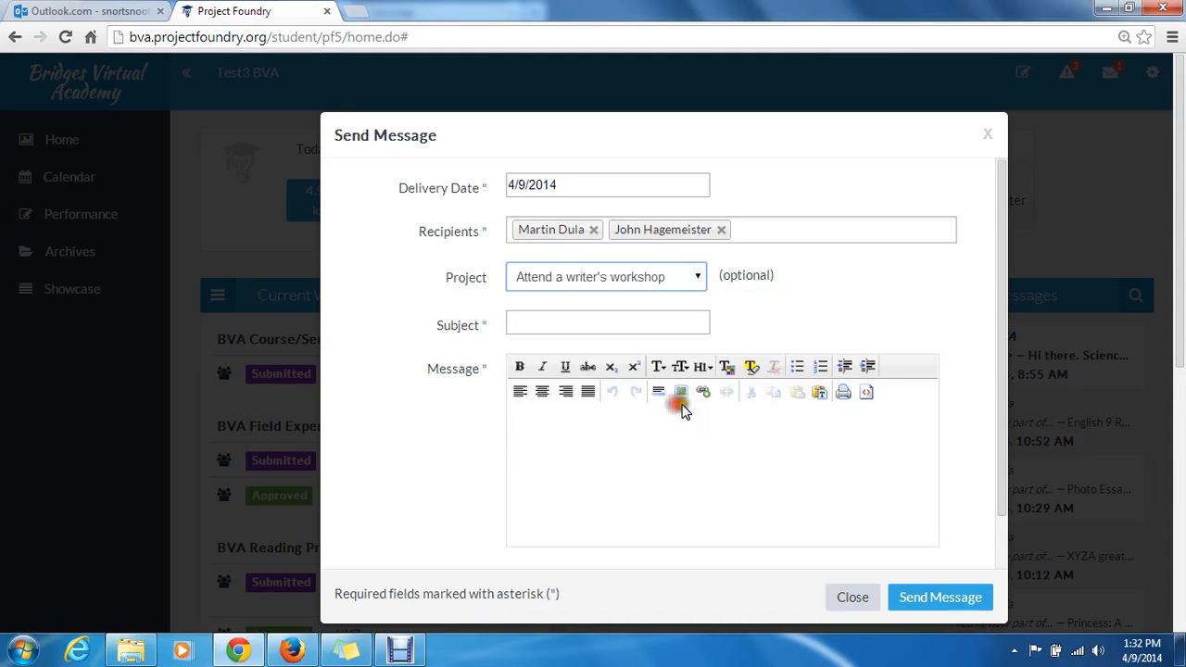
click(679, 324)
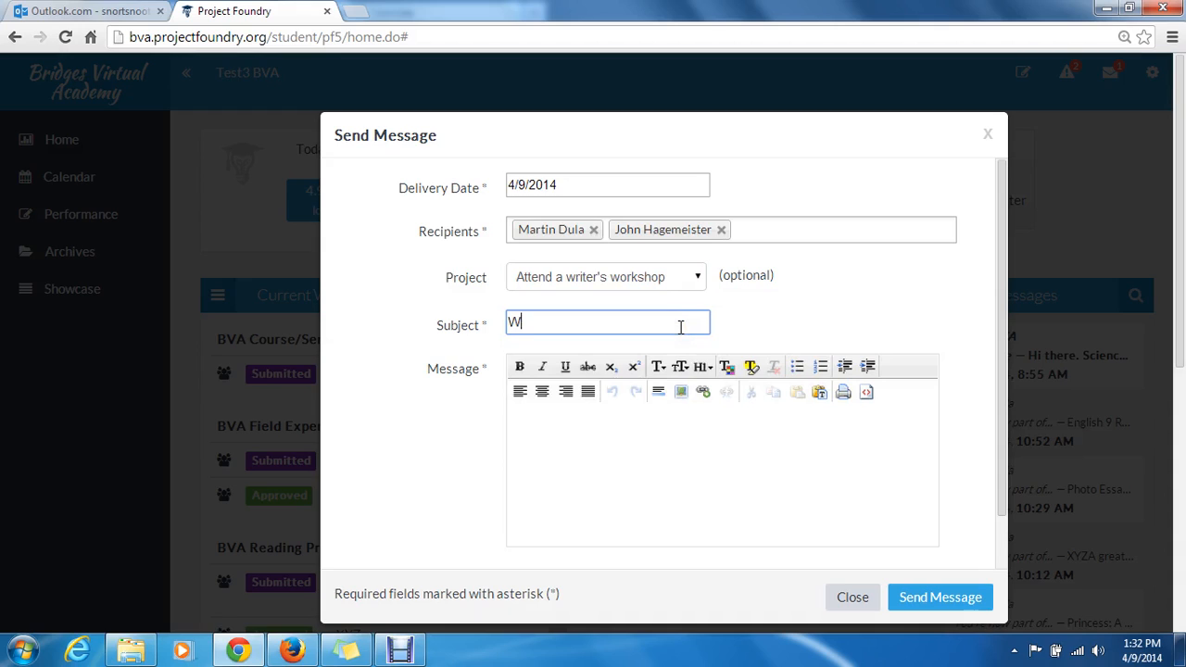
click(640, 432)
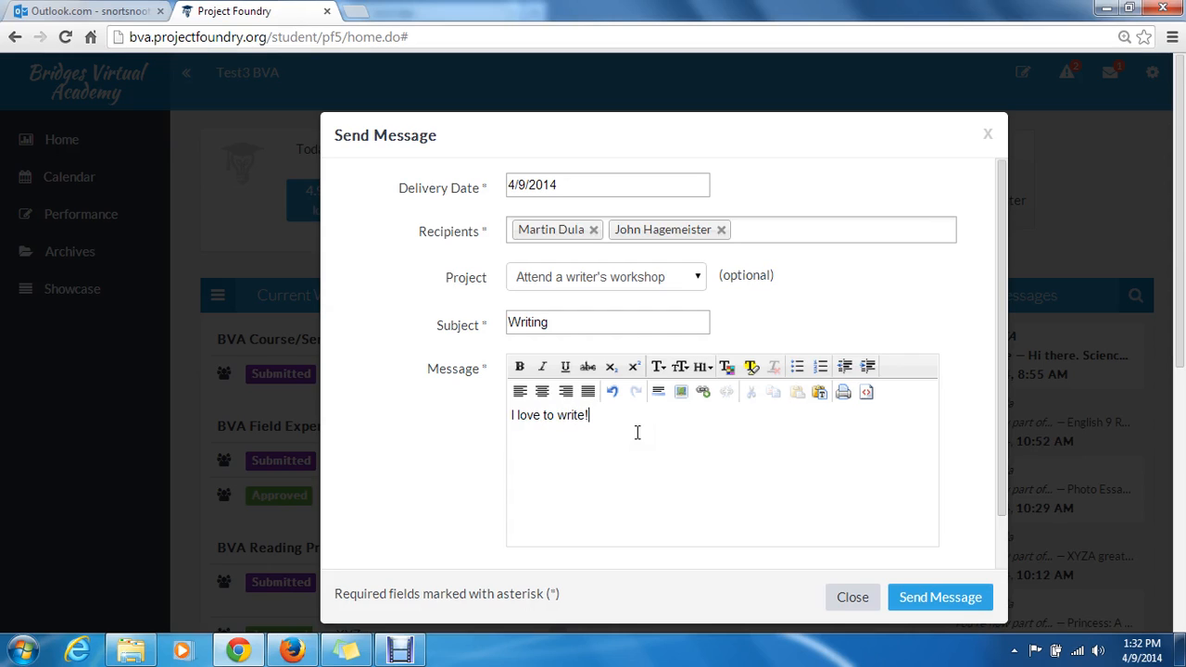
click(945, 597)
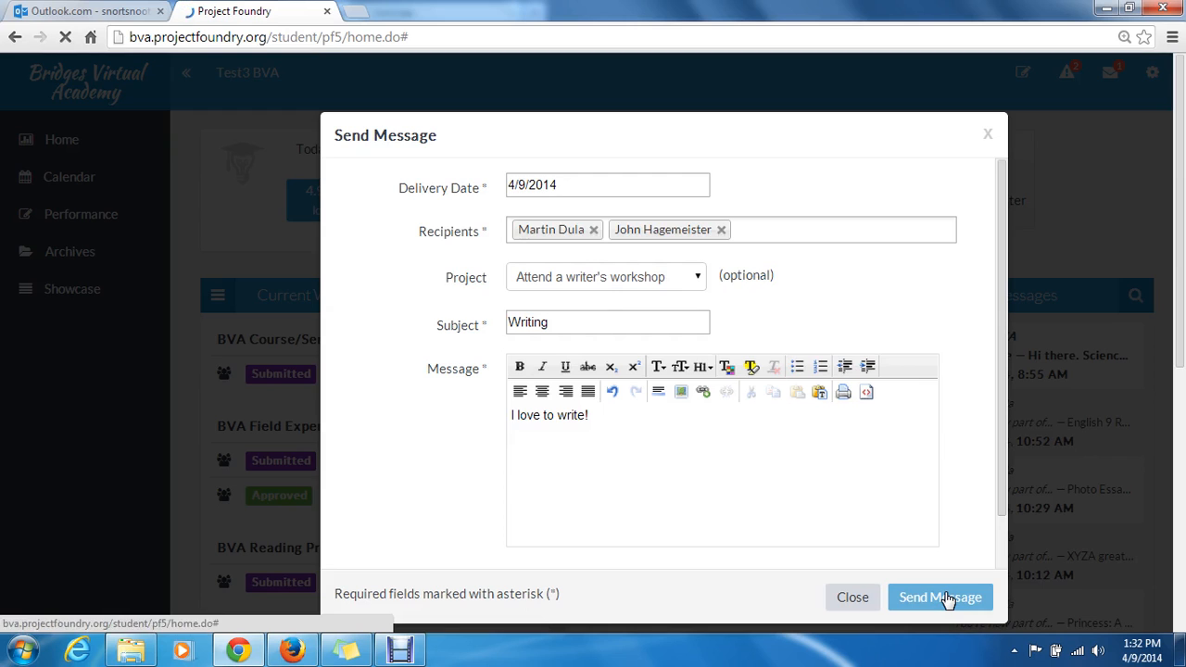
Check the messages on the "Attend a writer's workshop" project page and return to the home page
scroll(1183, 293, down, 2)
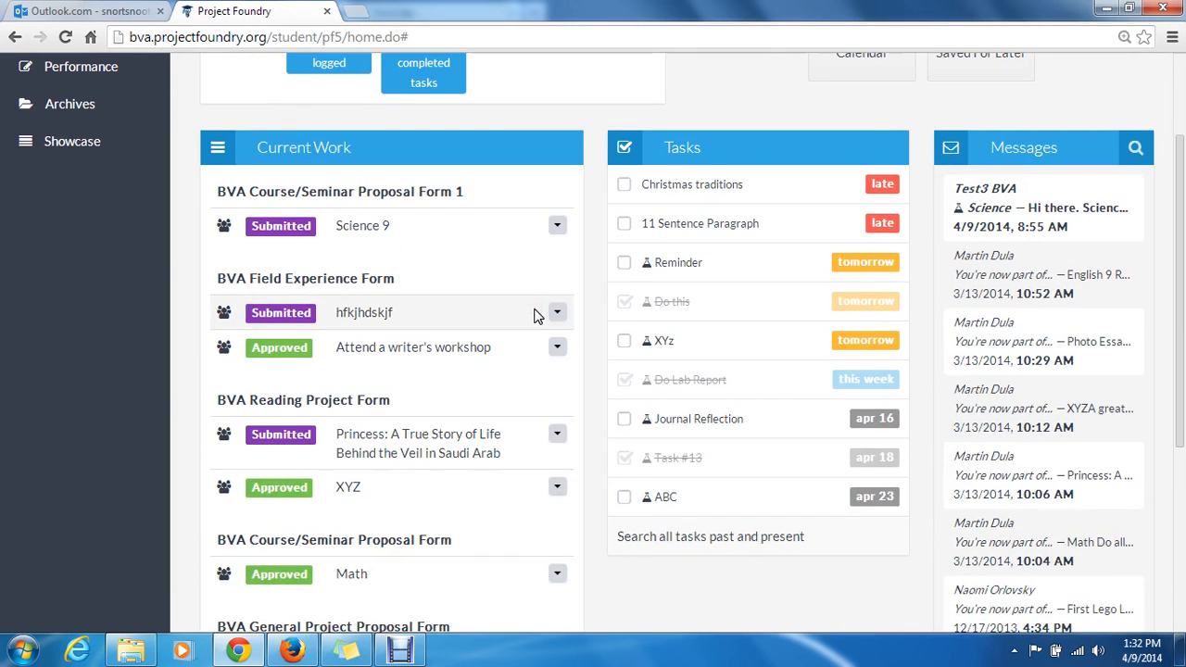
click(557, 347)
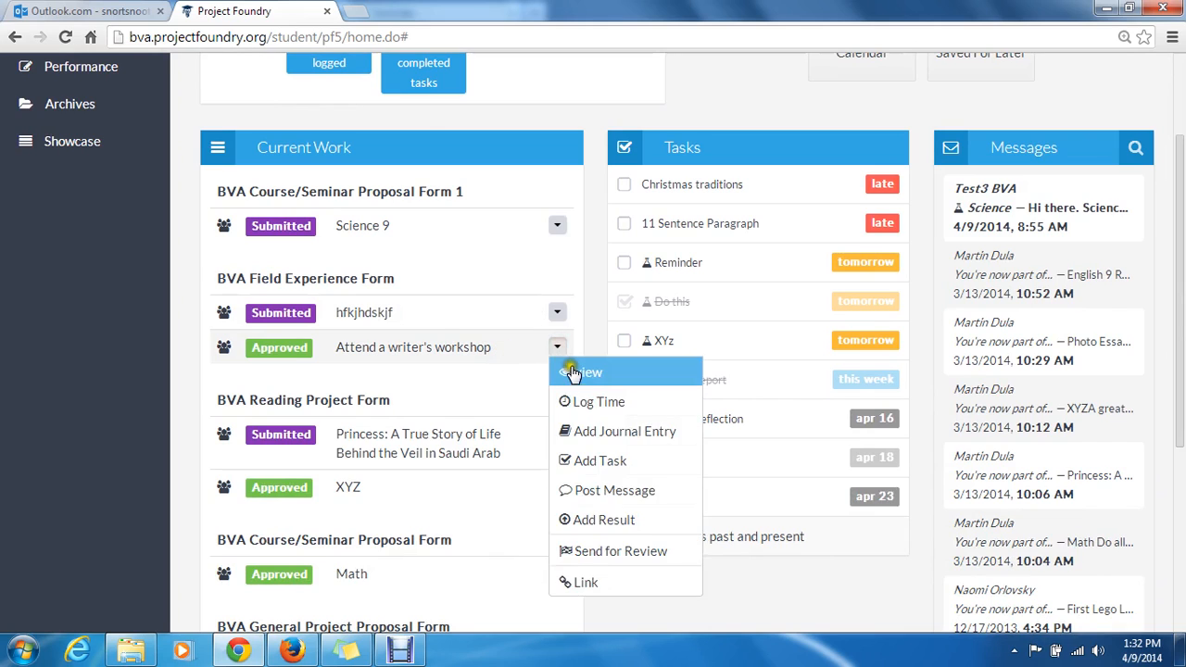
click(572, 373)
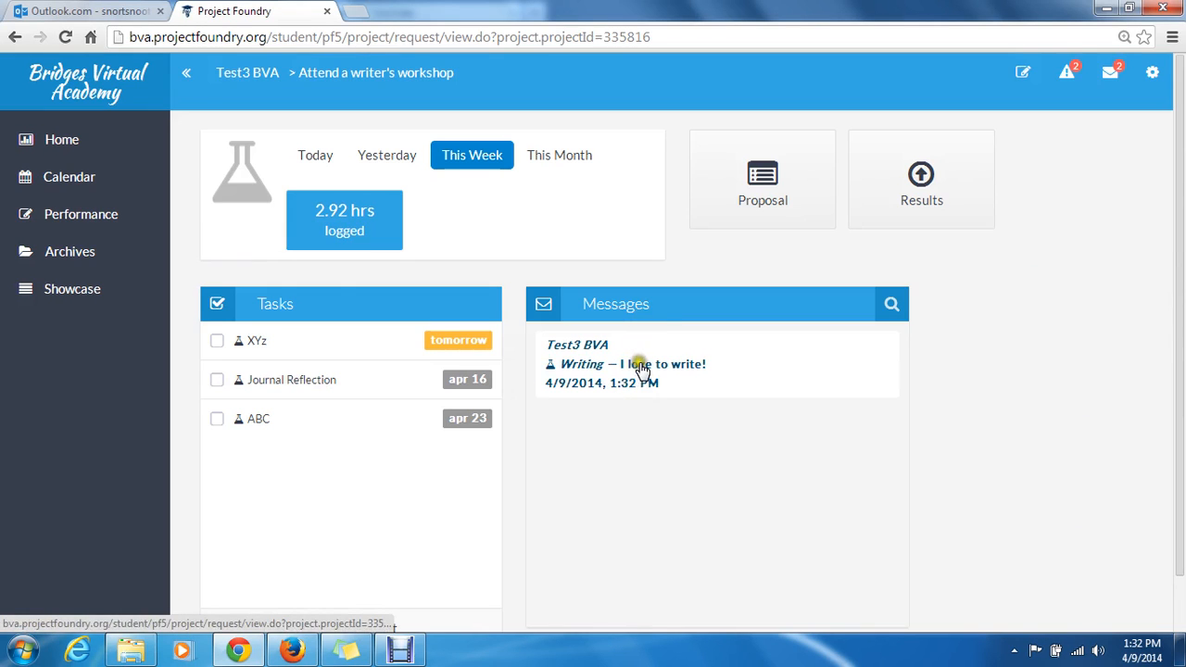
click(78, 153)
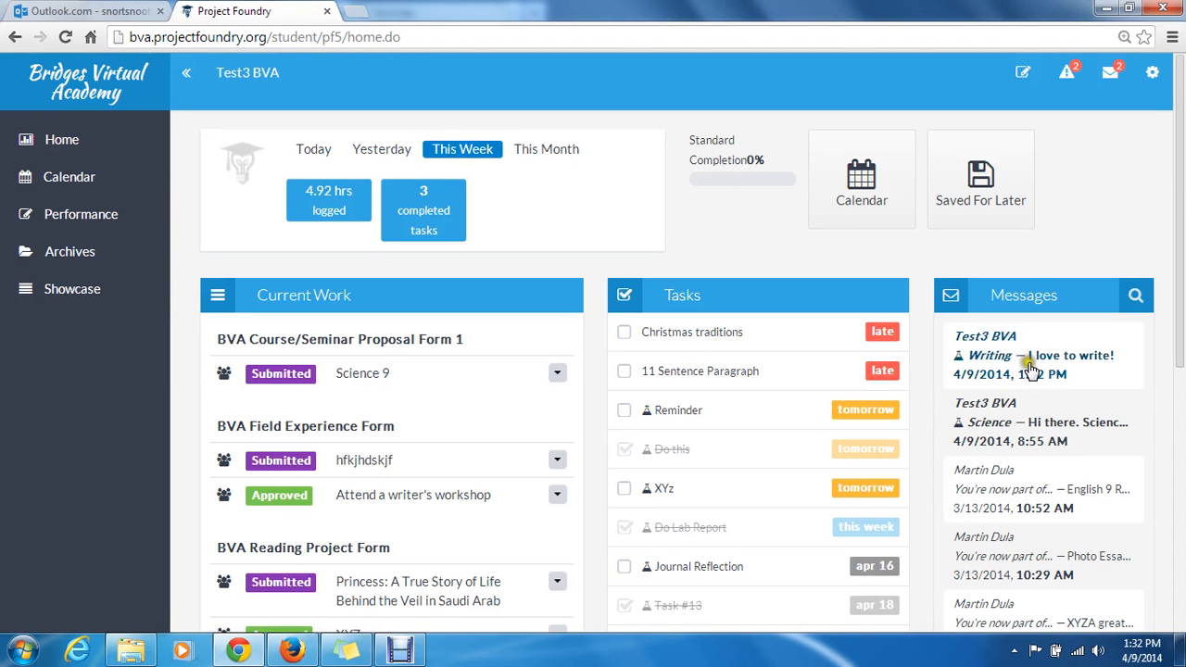
Add a result to "Attend a writer's workshop" using the Research Paper Result form
drag(1183, 295, 1182, 394)
click(559, 320)
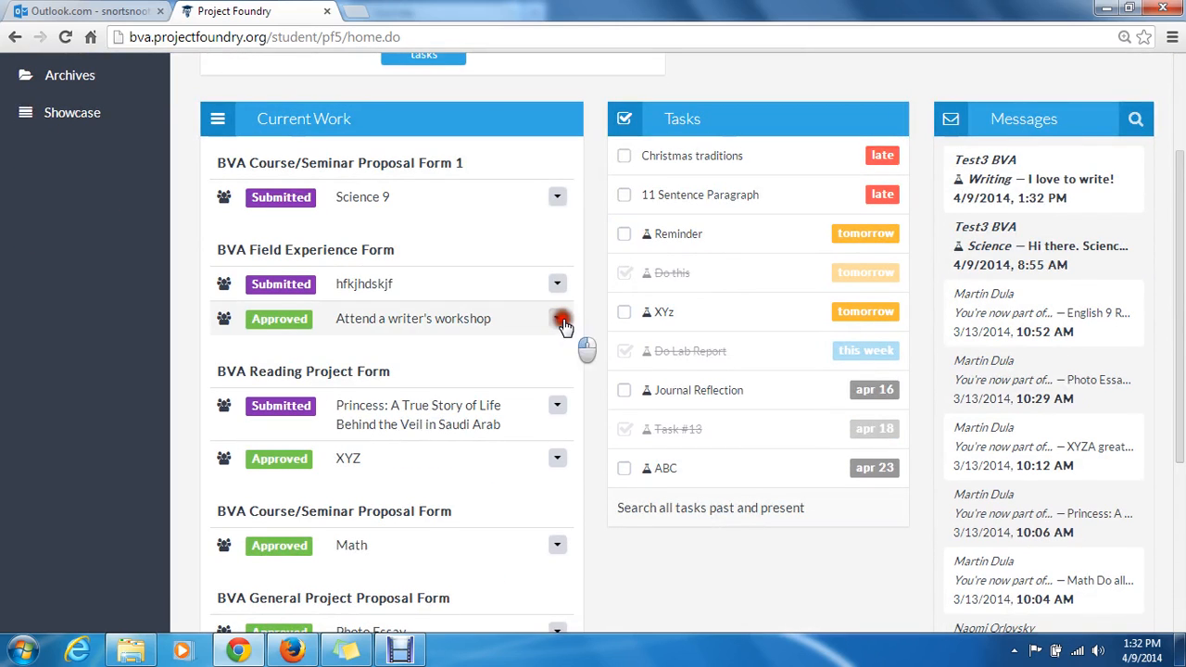
click(626, 492)
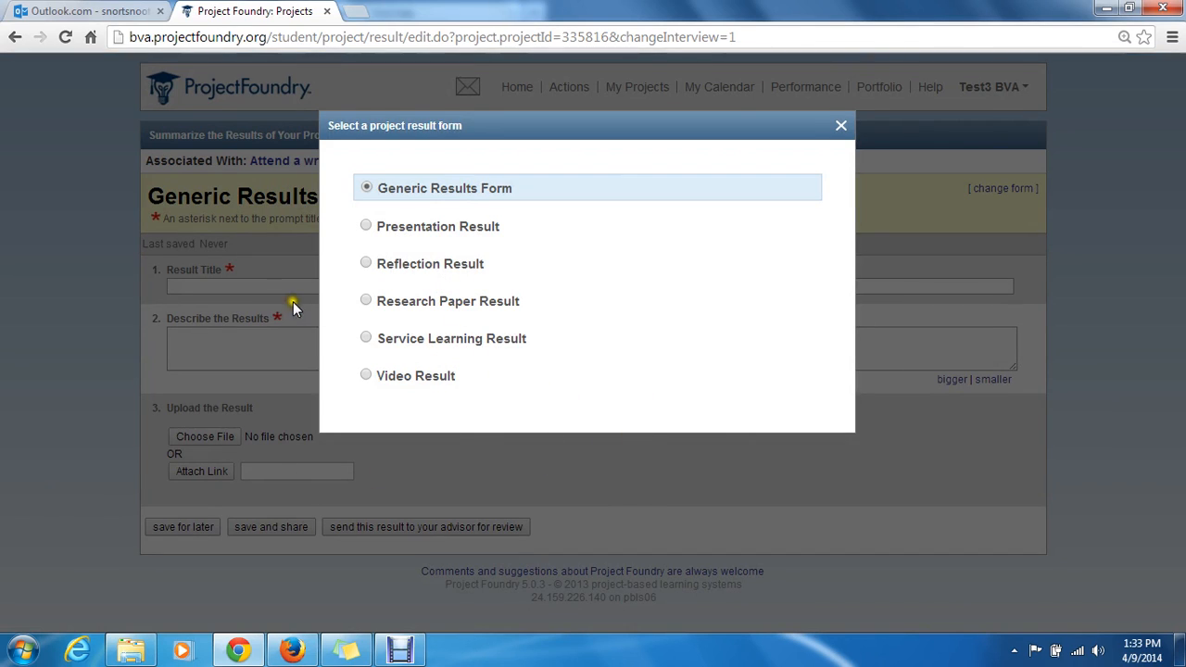
click(366, 301)
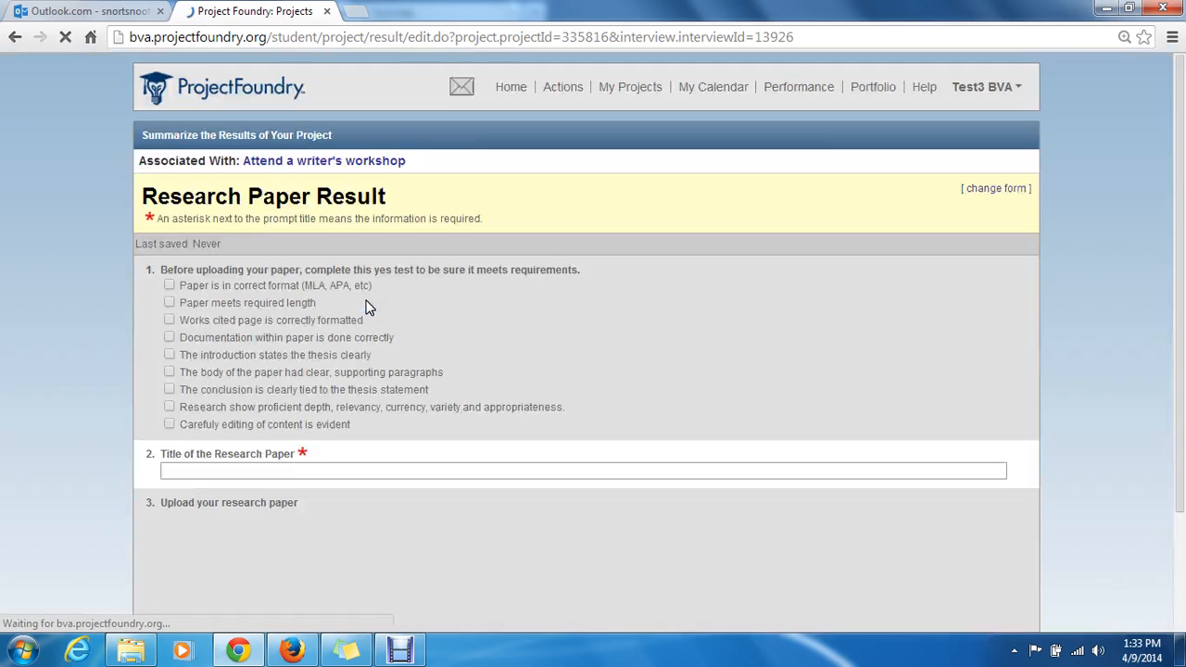
Mark the requirements for correct paper format, correctly formatted works cited page, clear supporting body paragraphs and conclusion tied to the thesis
drag(1183, 214, 1182, 283)
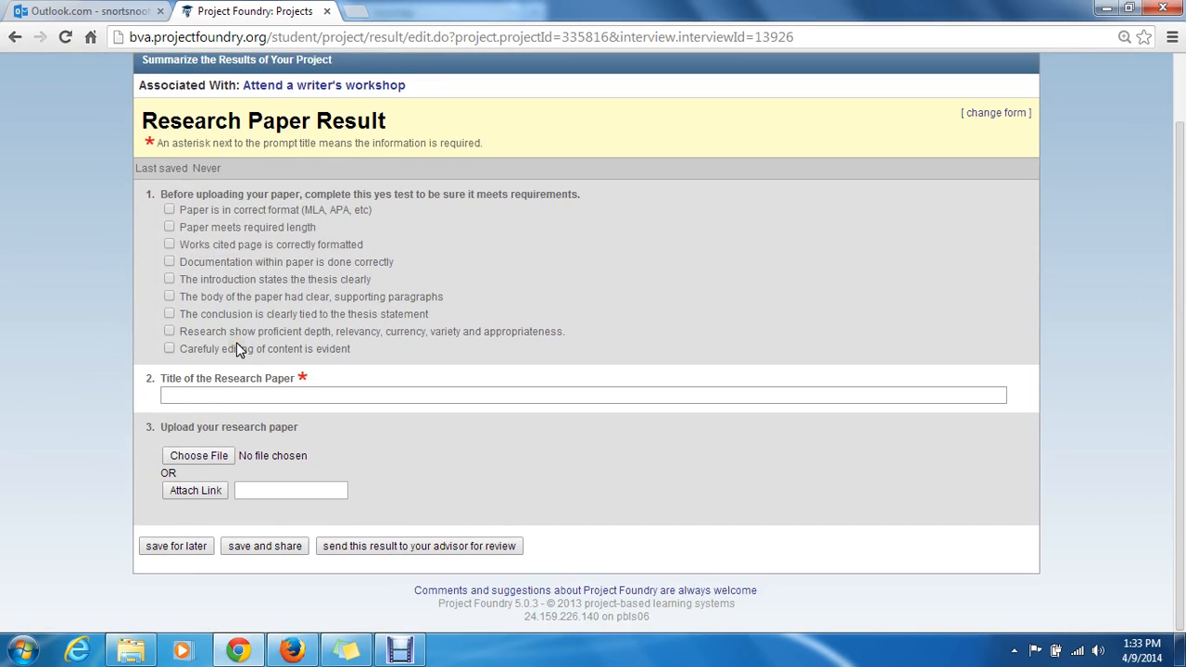
click(167, 211)
click(169, 246)
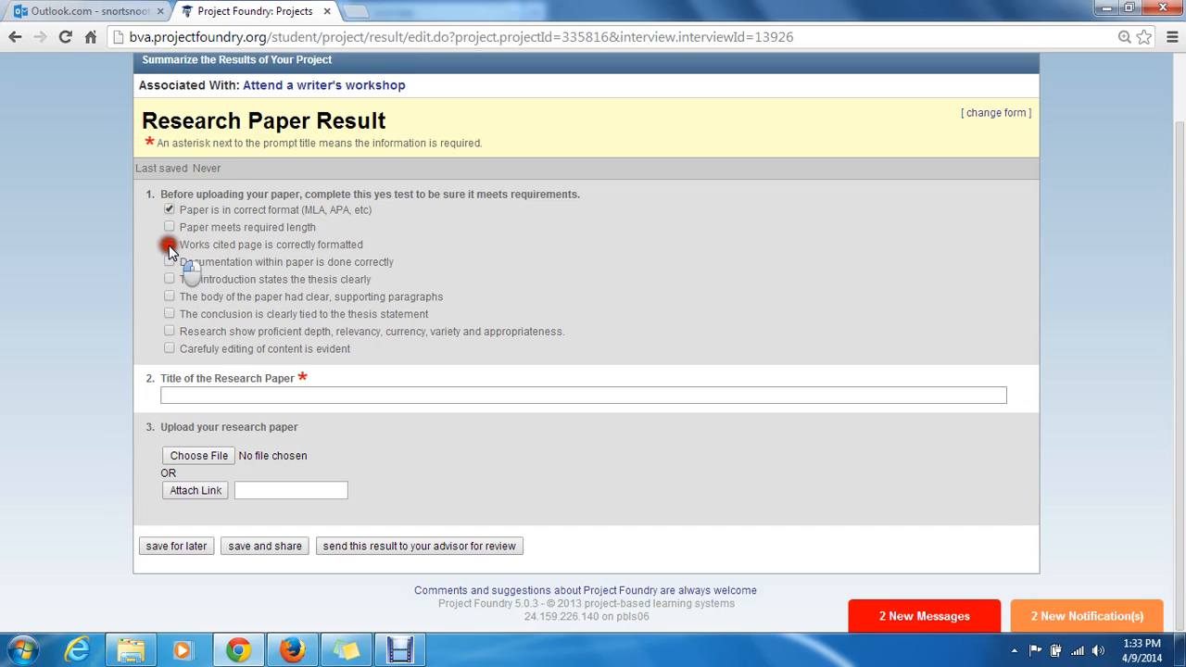
click(169, 296)
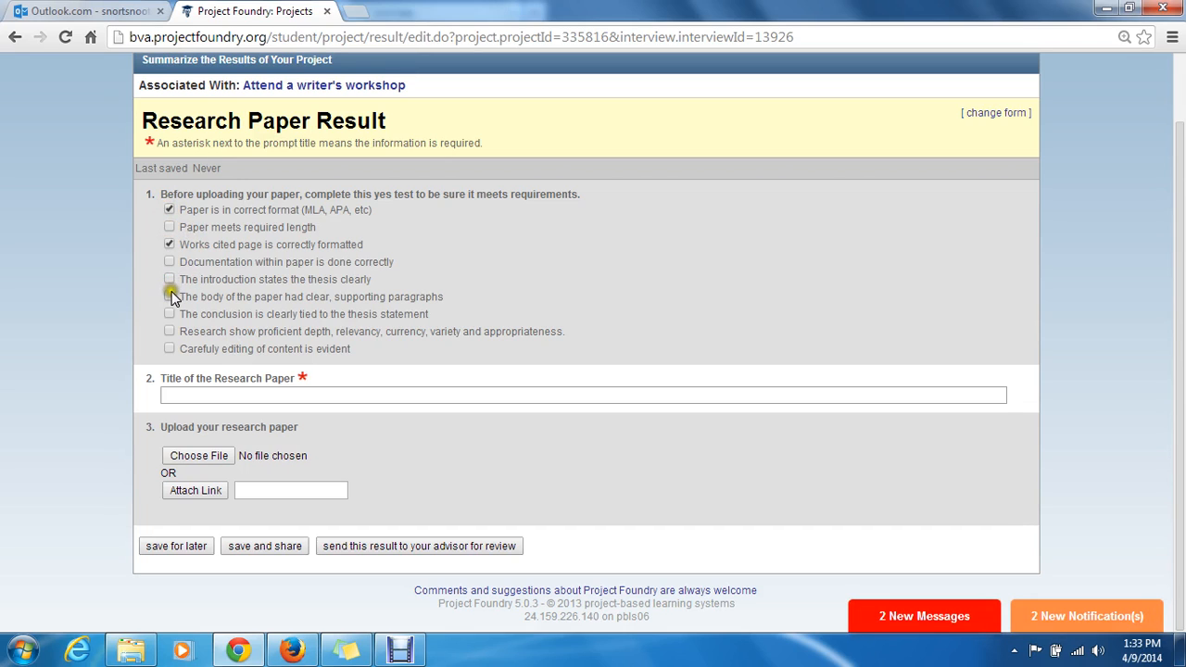
click(168, 315)
Title the research paper "Paper XYZ"
click(338, 393)
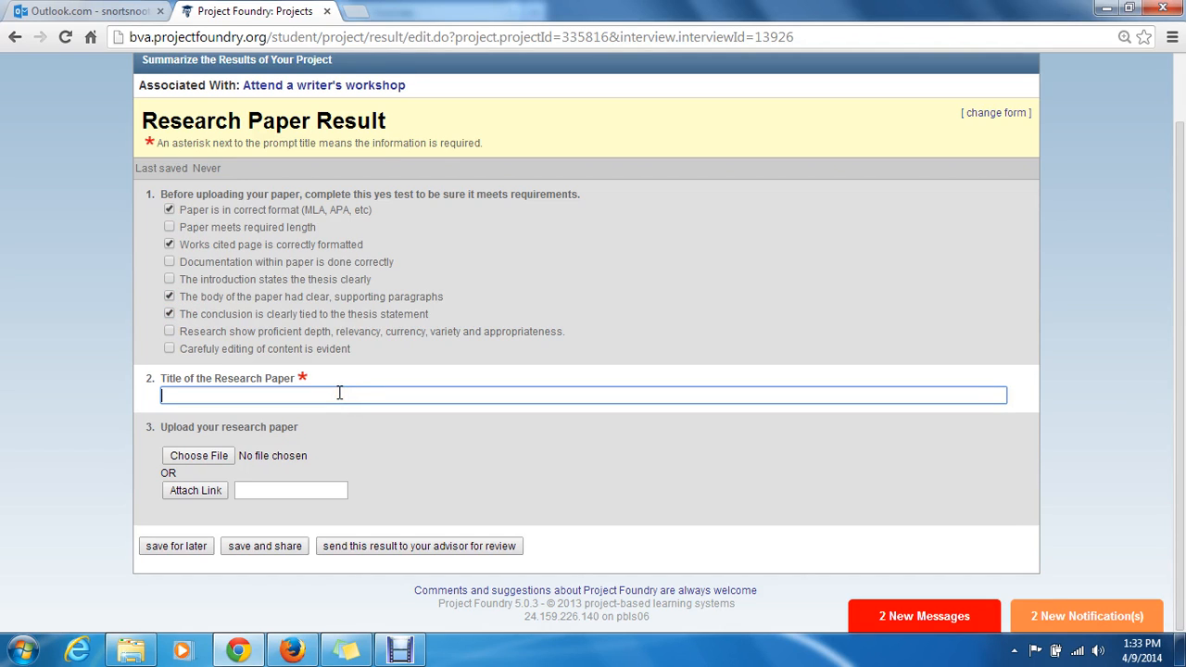
text(A)
key(BackSpace)
text(Pae)
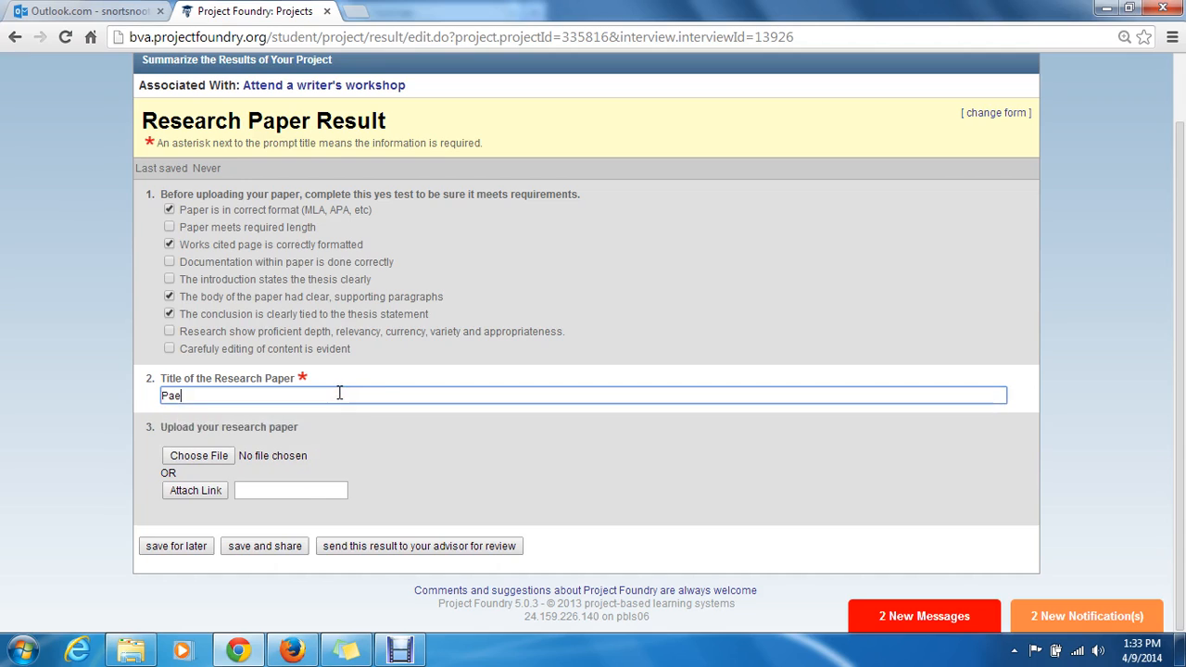
key(BackSpace)
text(per)
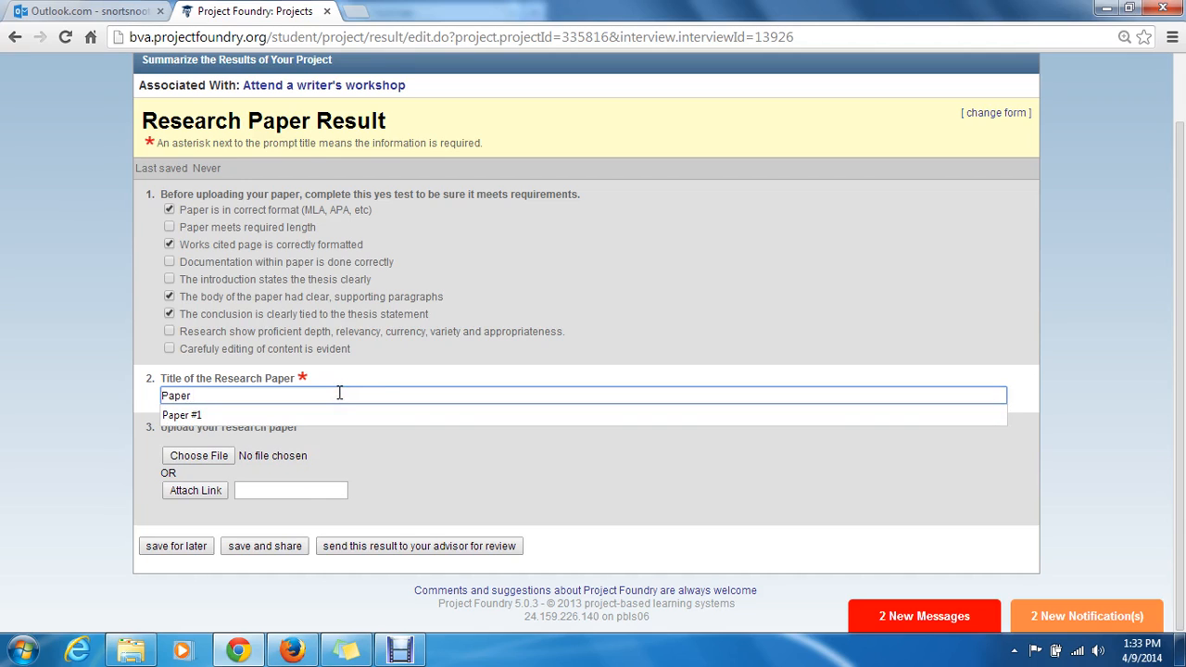
text( XYZ)
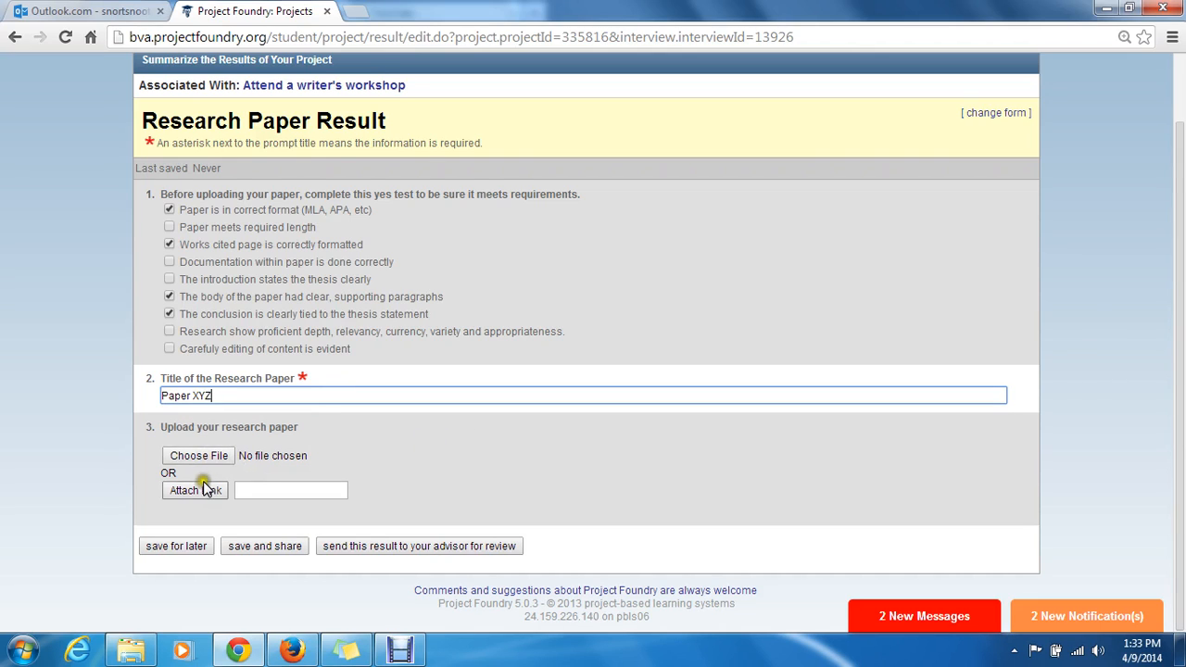
Upload "Test Document" from the Documents library as the research paper
click(284, 481)
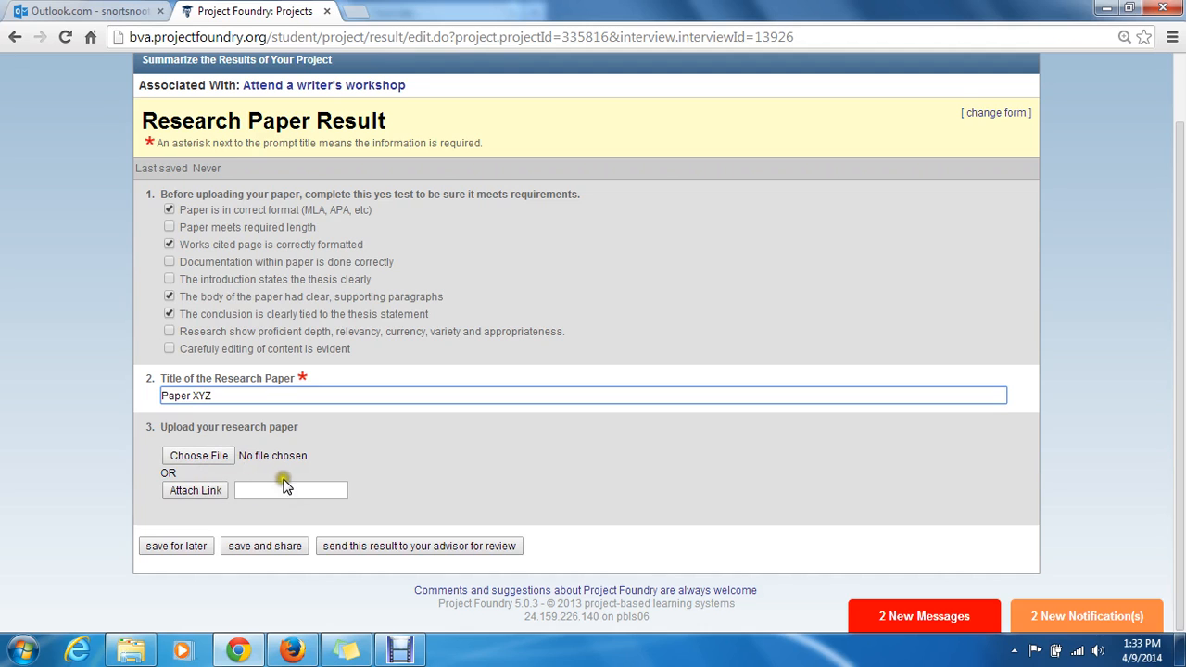
click(190, 457)
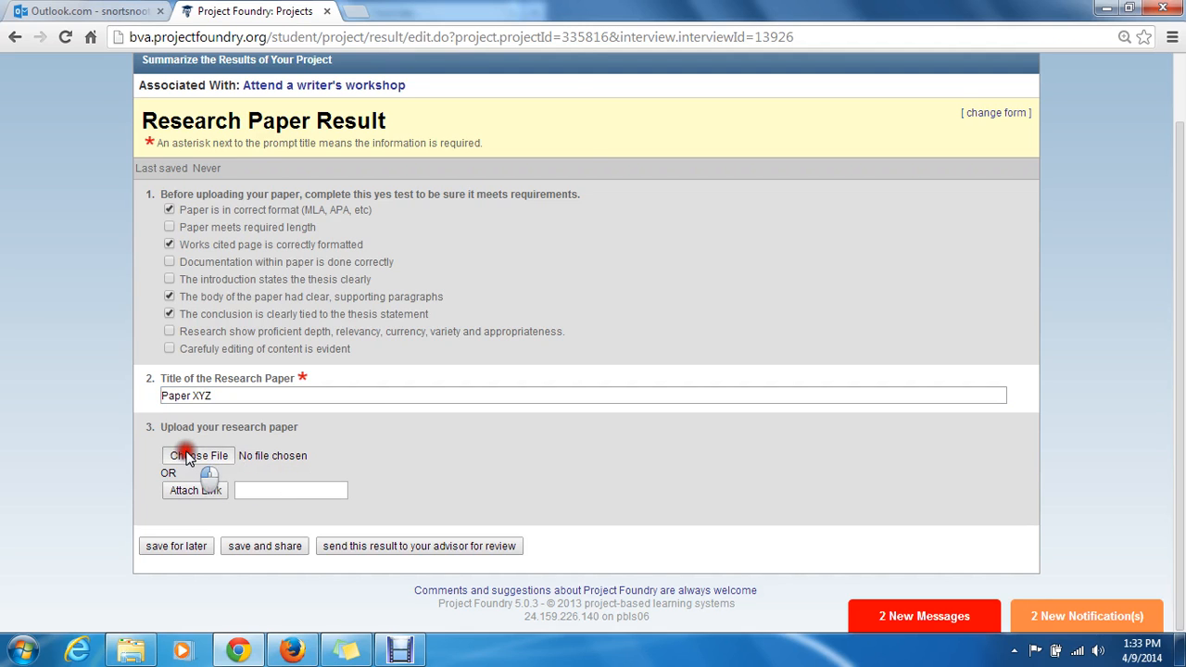
drag(574, 245, 577, 317)
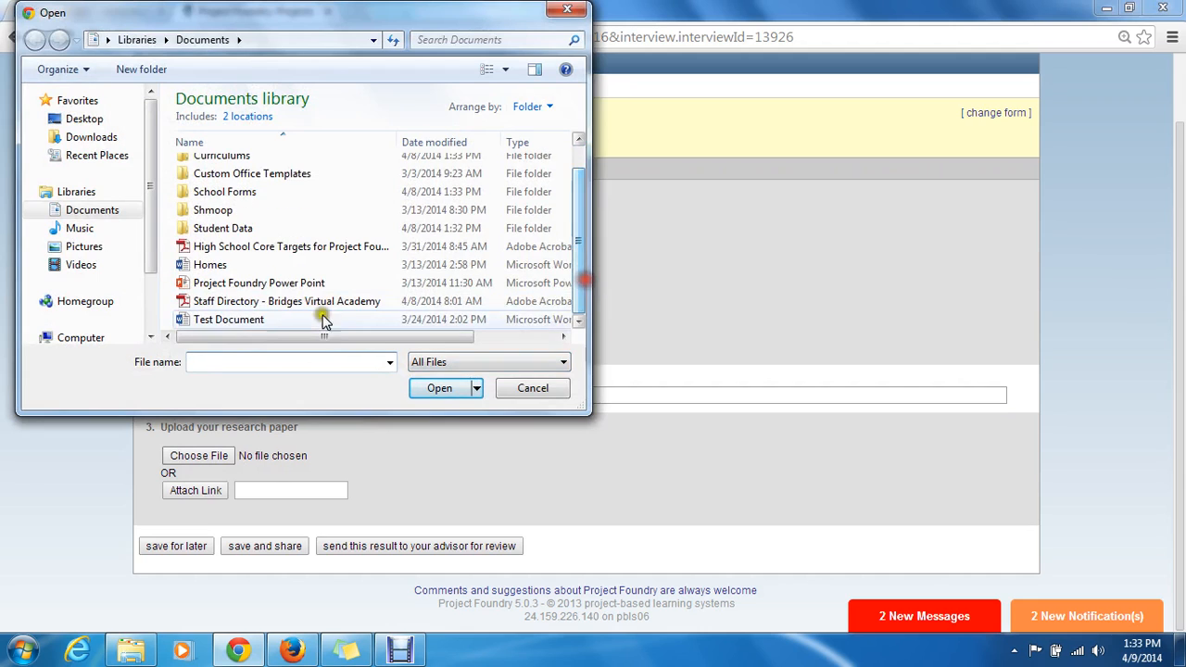
click(277, 319)
click(276, 318)
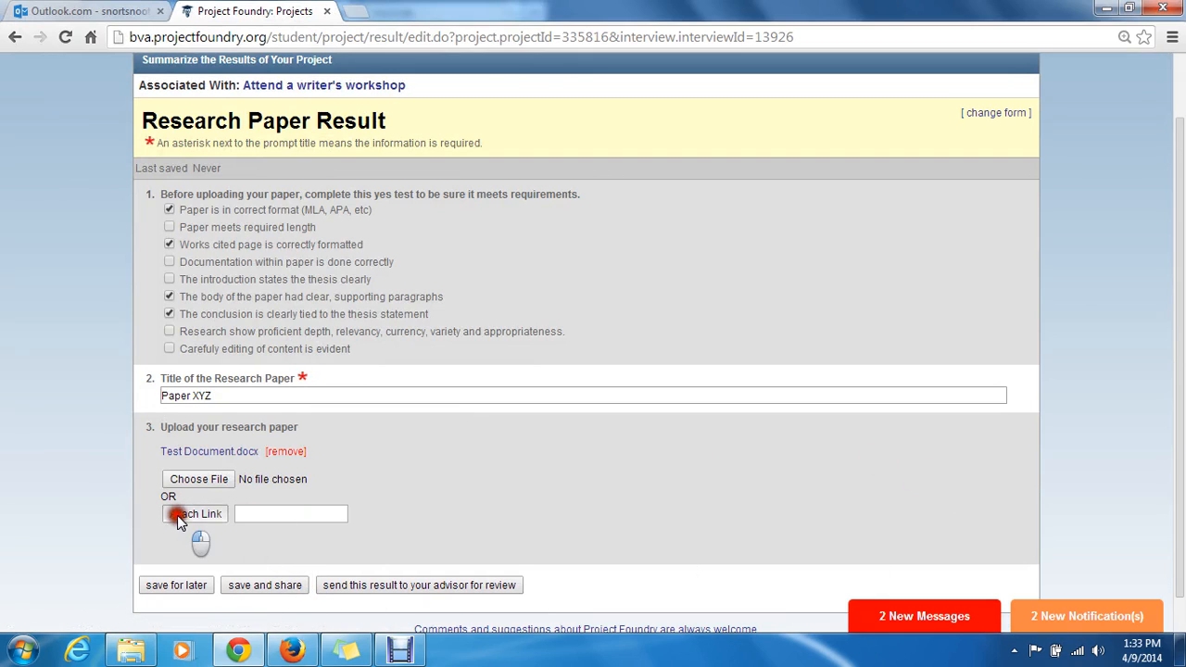
click(265, 516)
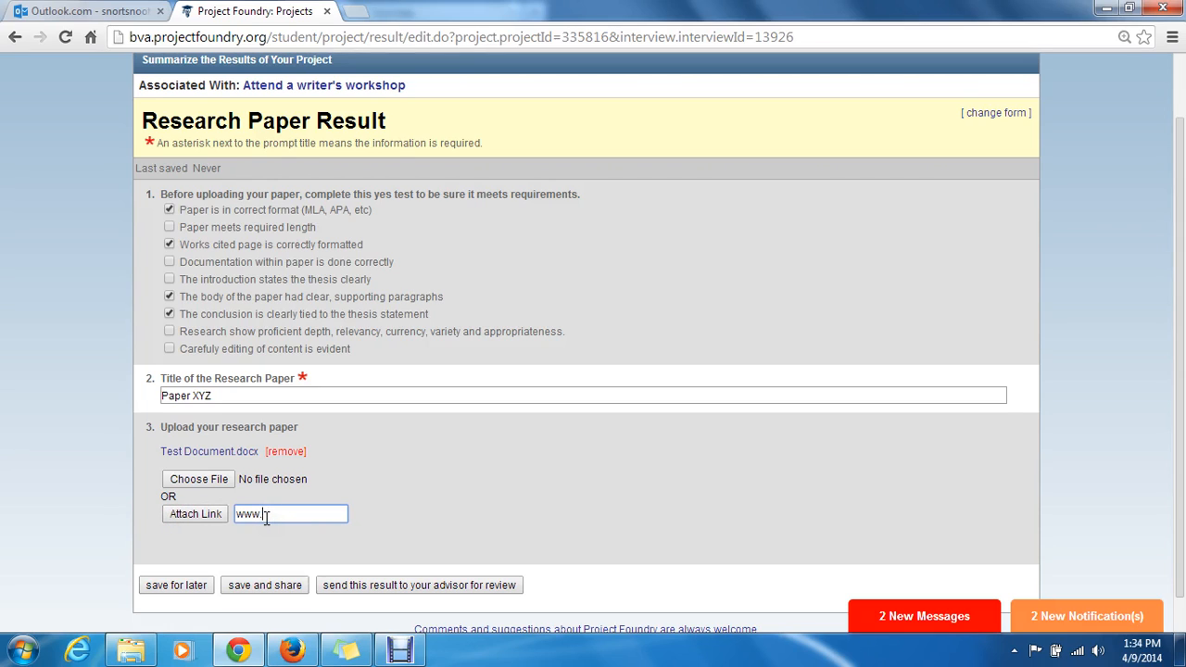
text(www.xyz.com)
click(193, 516)
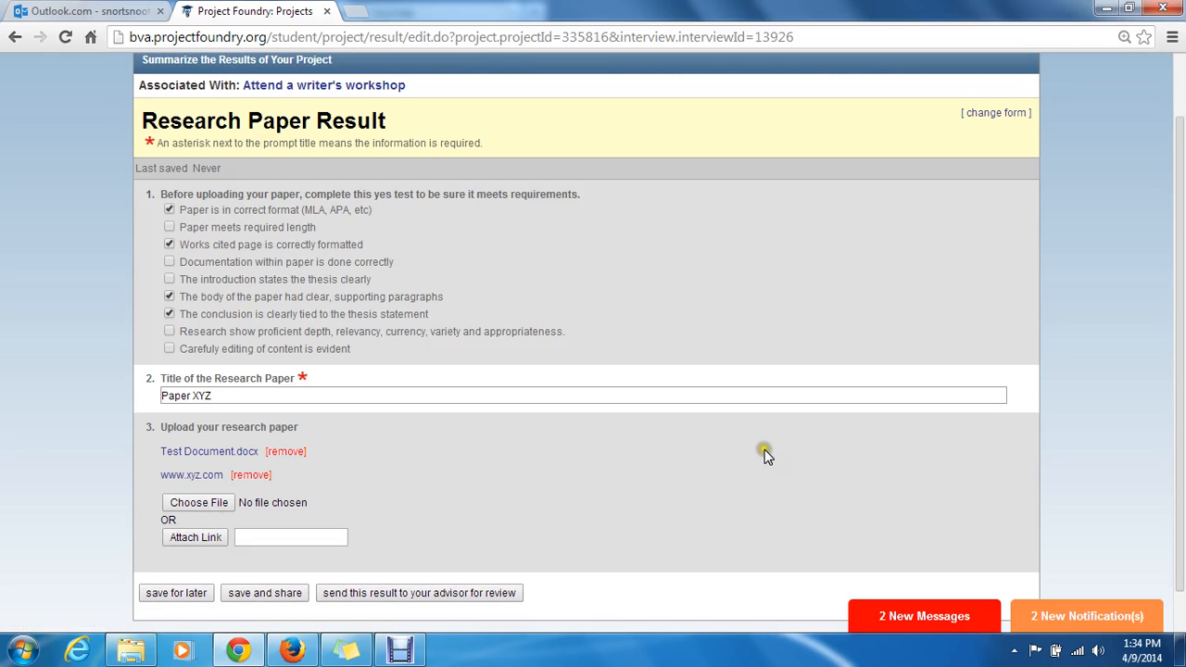
drag(1180, 443, 1143, 445)
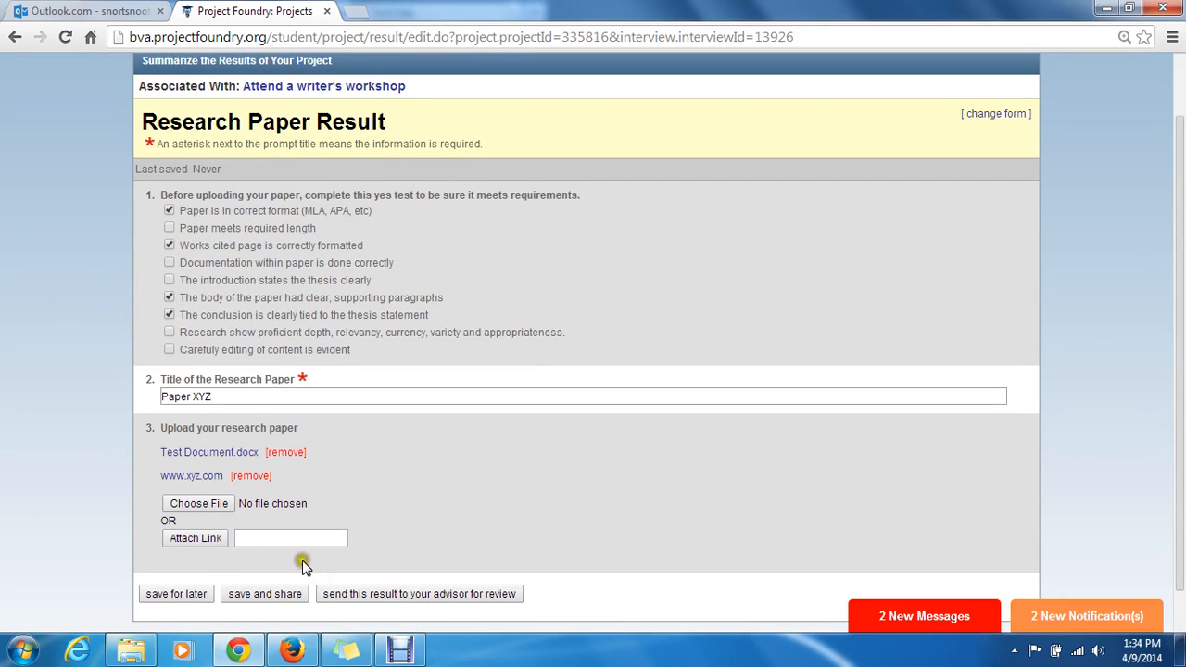
click(276, 534)
text(http://www.xyz.com)
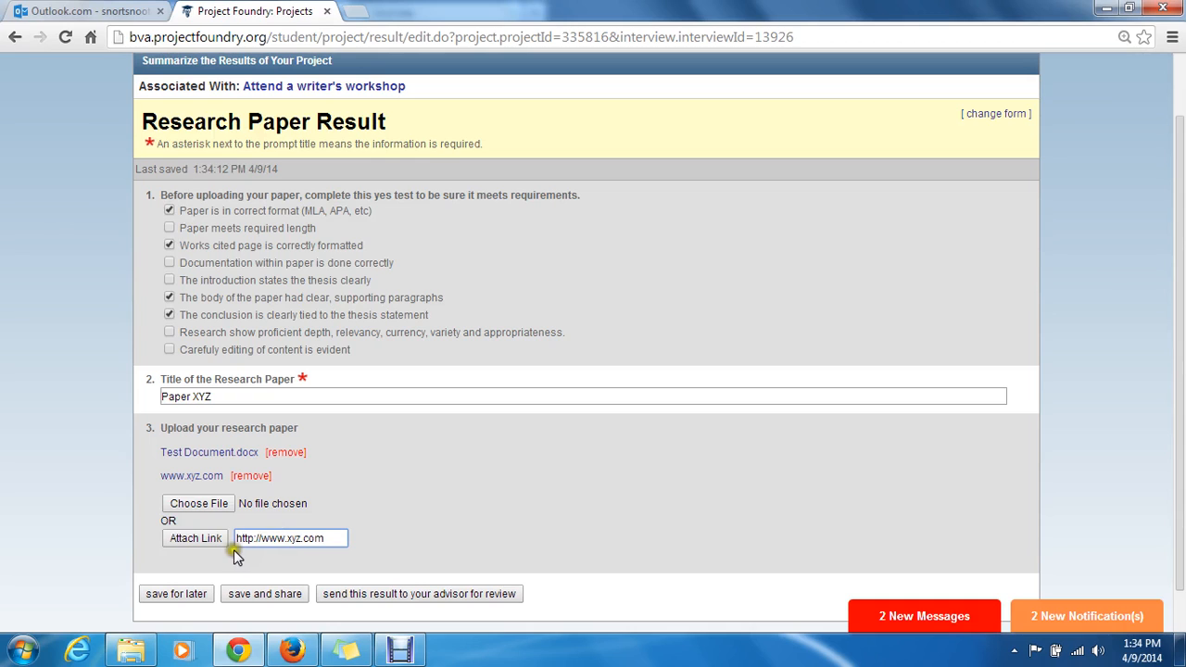
click(222, 540)
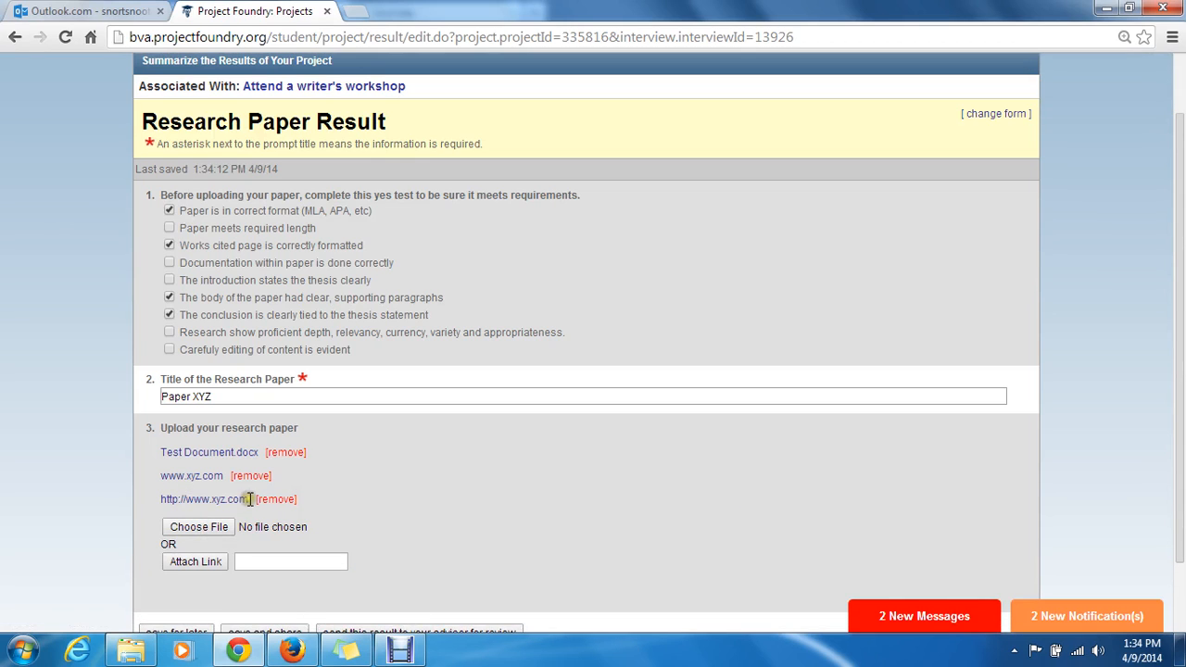
Send the "Paper XYZ" research paper result to the advisor for review and look over the project's results page
scroll(734, 482, down, 2)
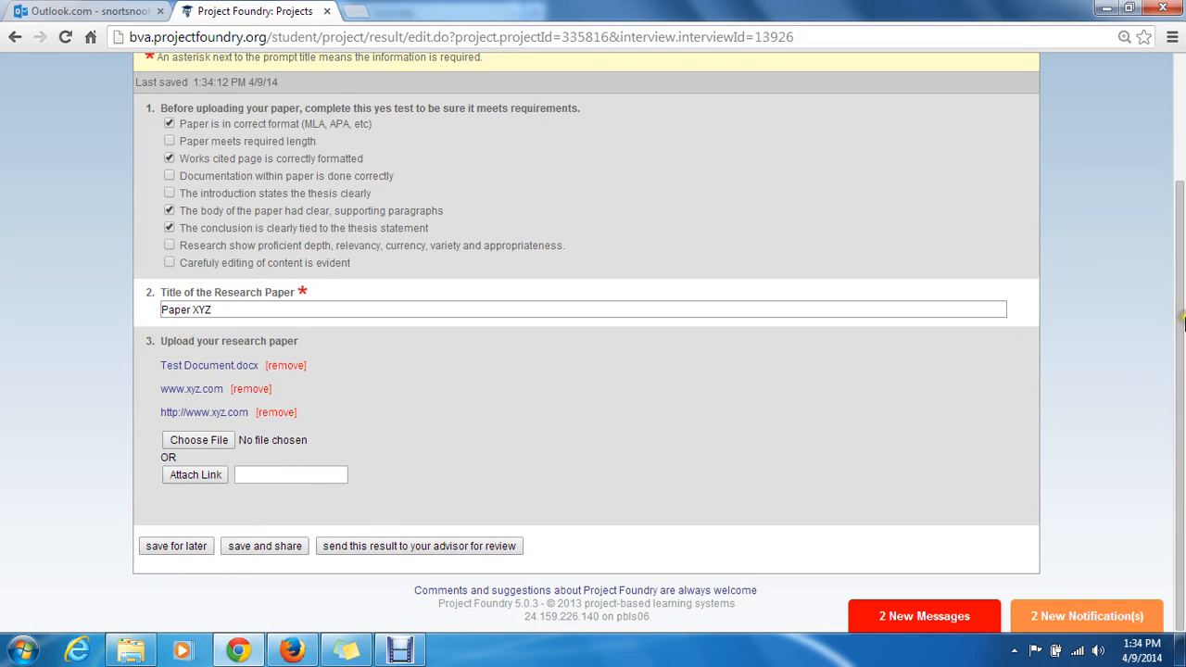
drag(1180, 319, 1177, 421)
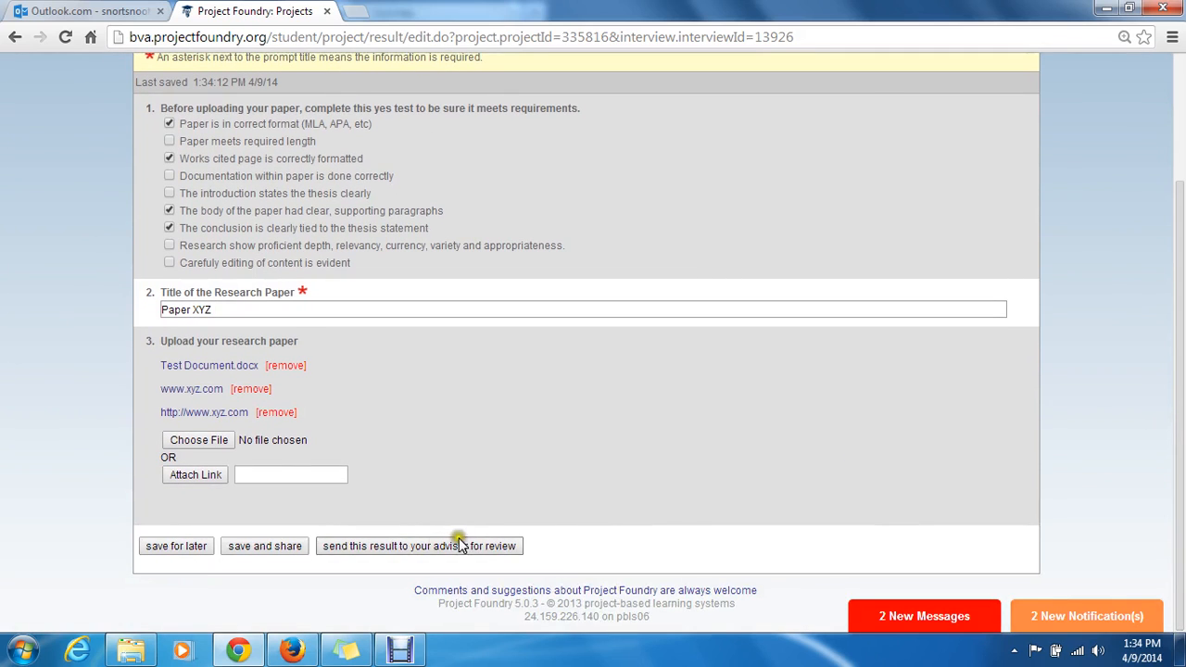
click(387, 542)
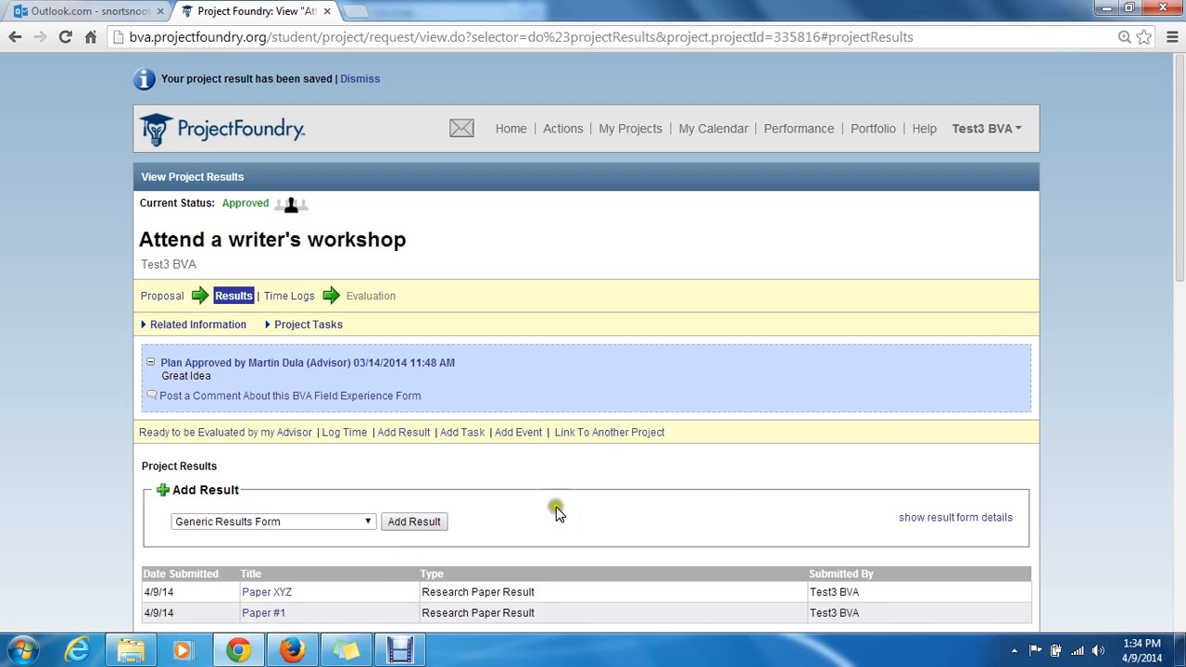
scroll(768, 445, down, 2)
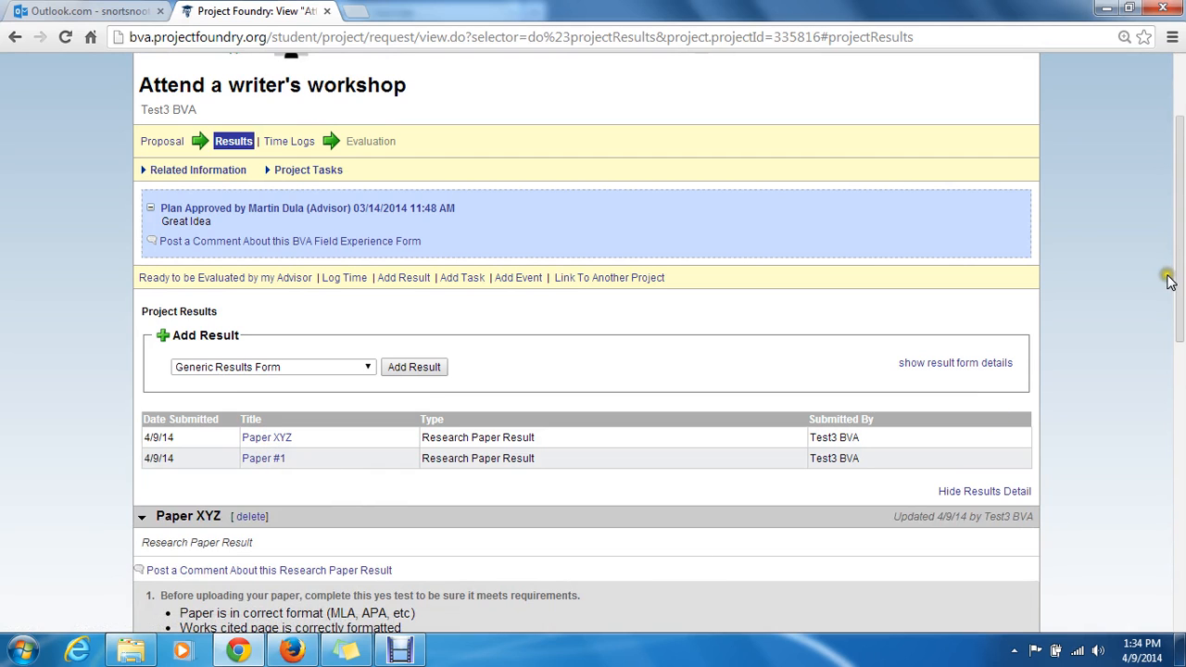
drag(1175, 278, 1182, 220)
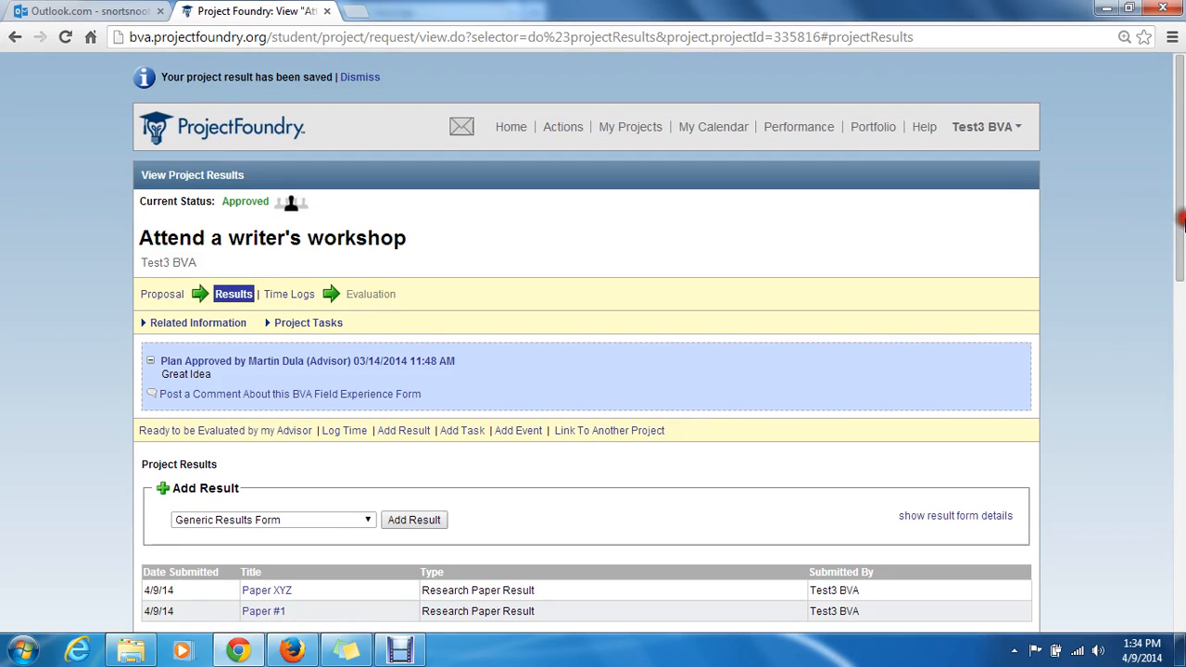
Return to the home dashboard and view the "Attend a writer's workshop" project from the current work list
click(511, 132)
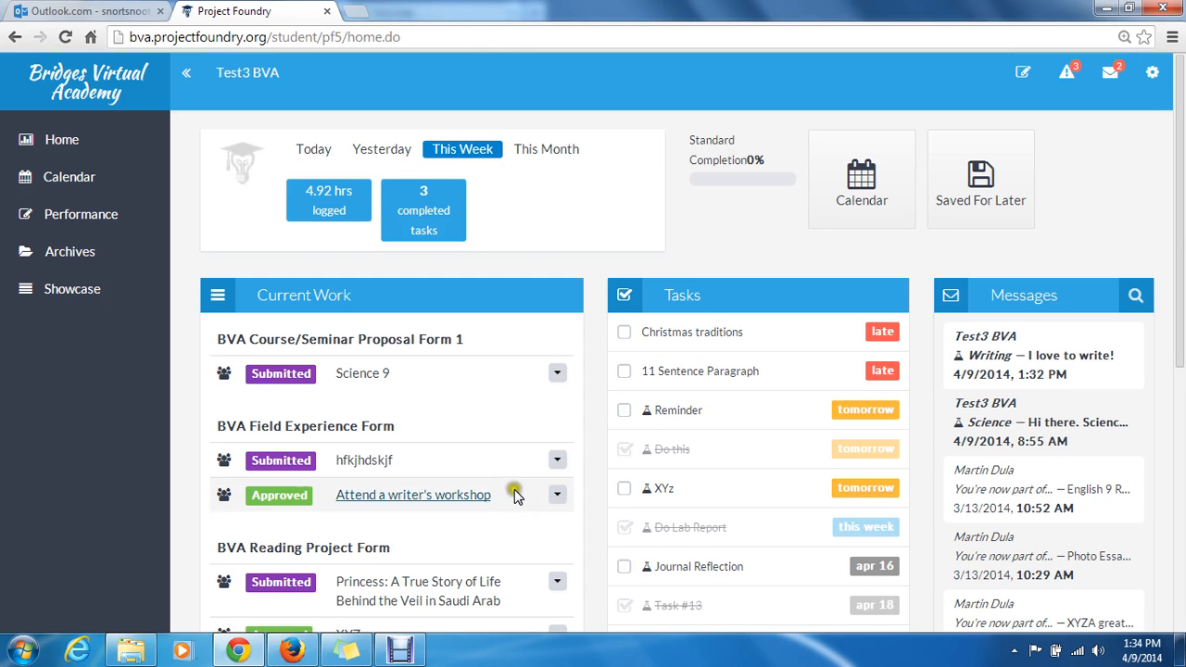
click(557, 495)
click(577, 518)
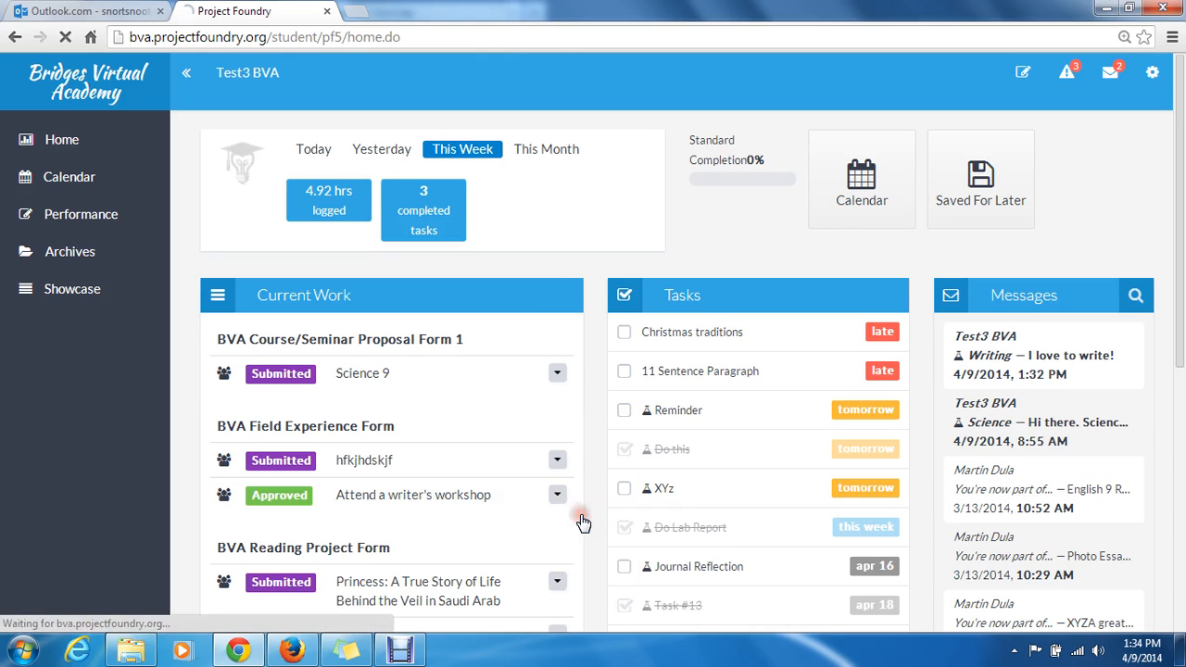
click(924, 176)
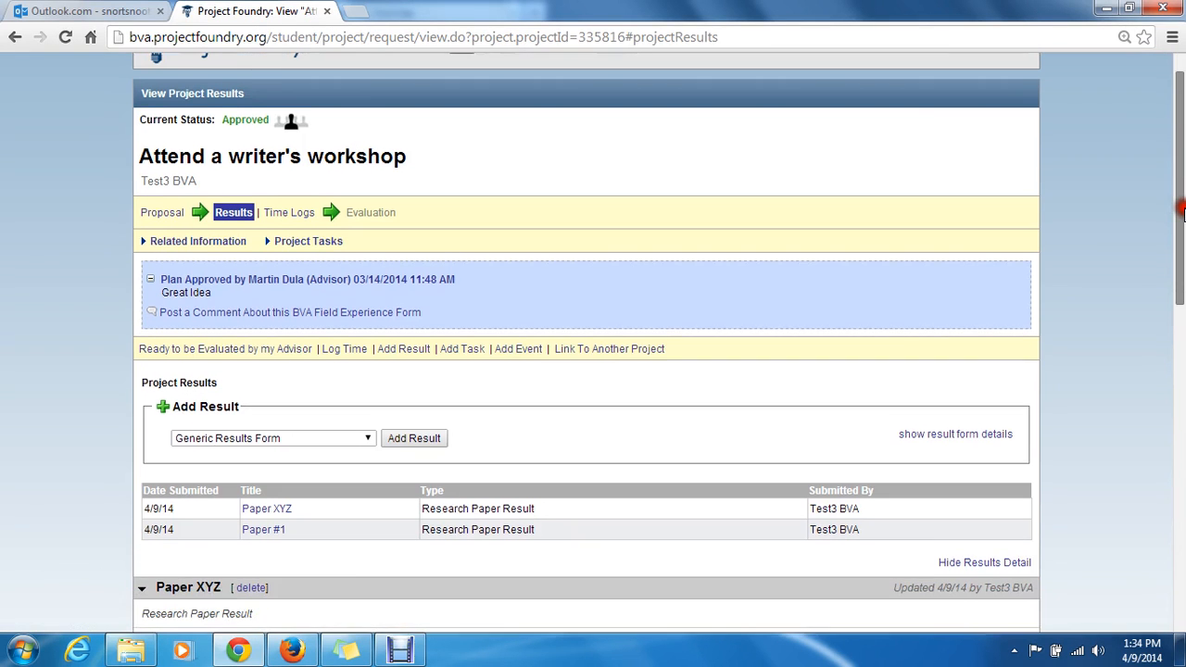
drag(1183, 211, 1183, 181)
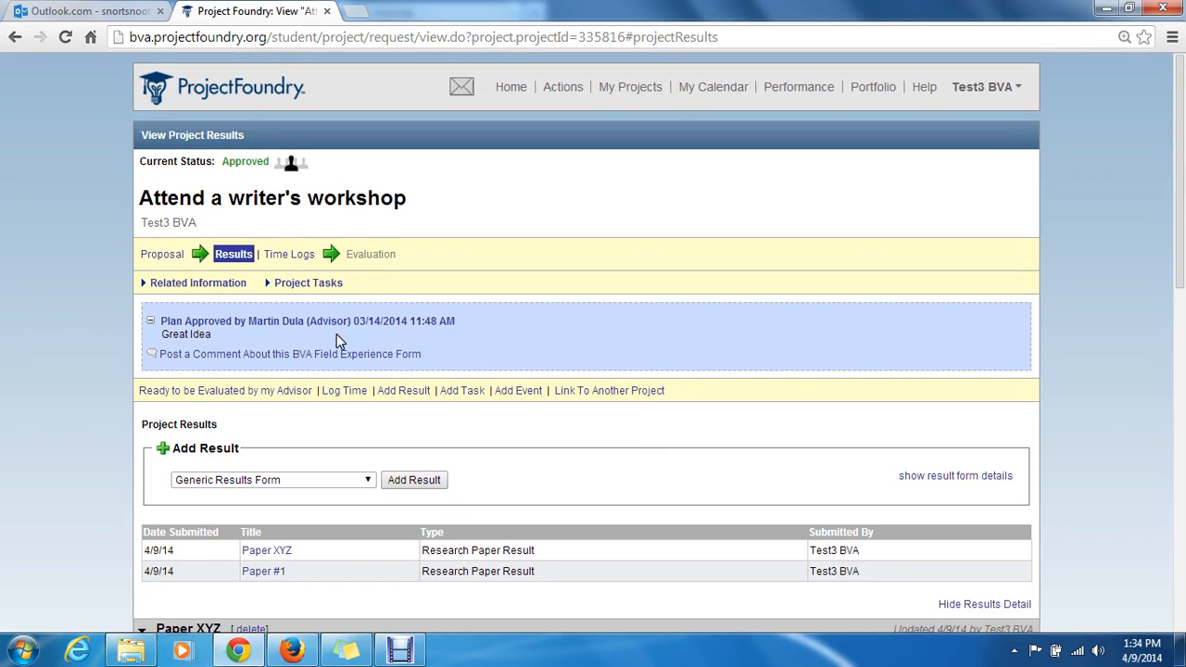
Go back to the home dashboard and send the "Attend a writer's workshop" project for review
click(510, 89)
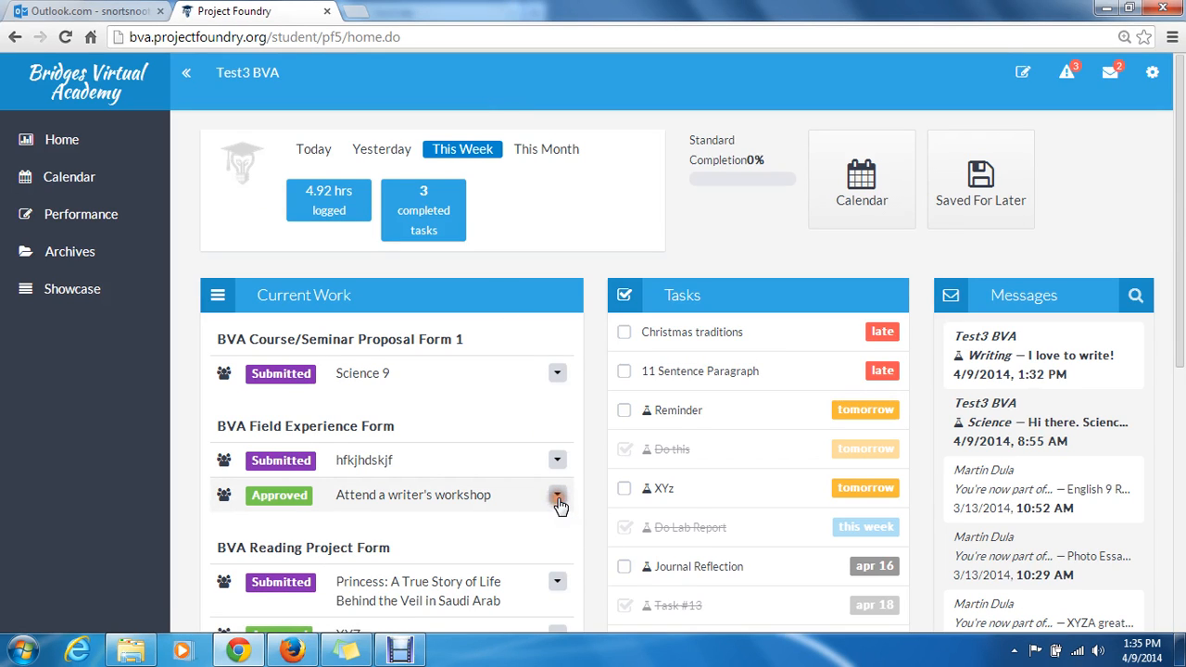
click(557, 497)
drag(1172, 291, 1183, 424)
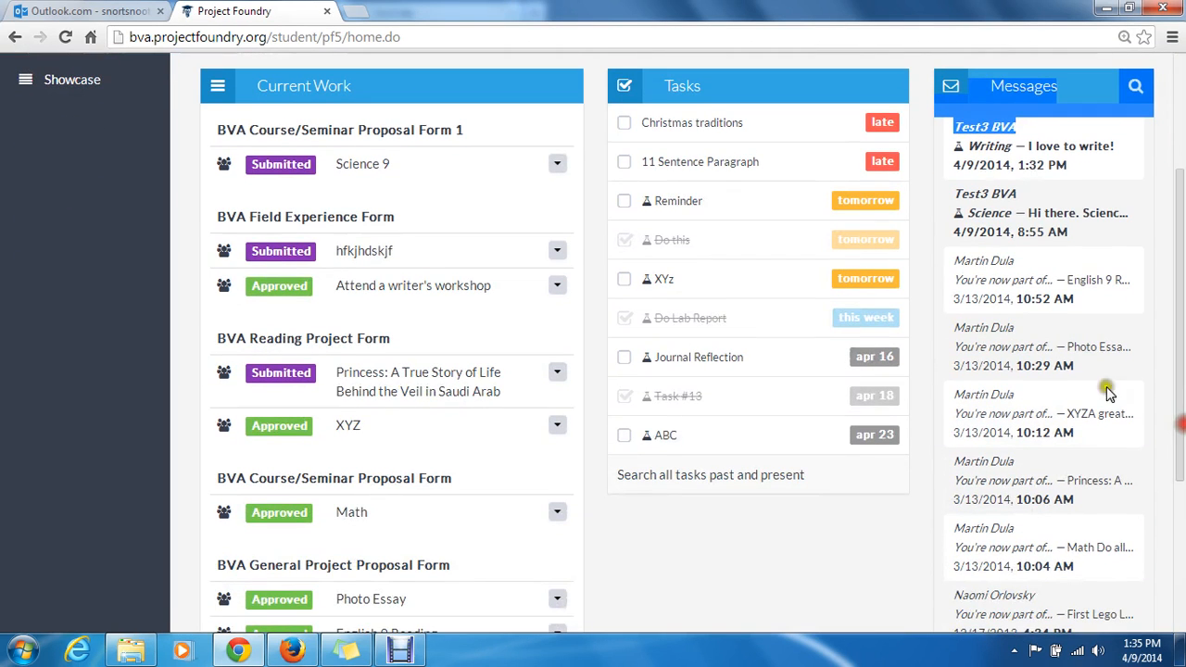
click(557, 286)
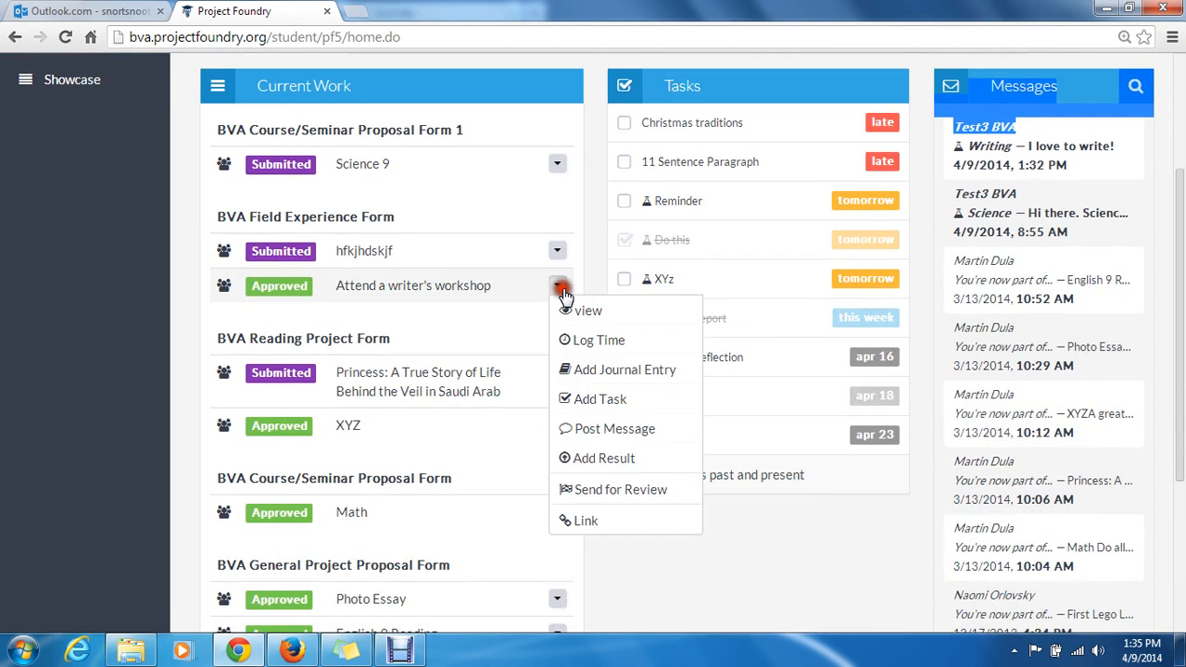
click(632, 494)
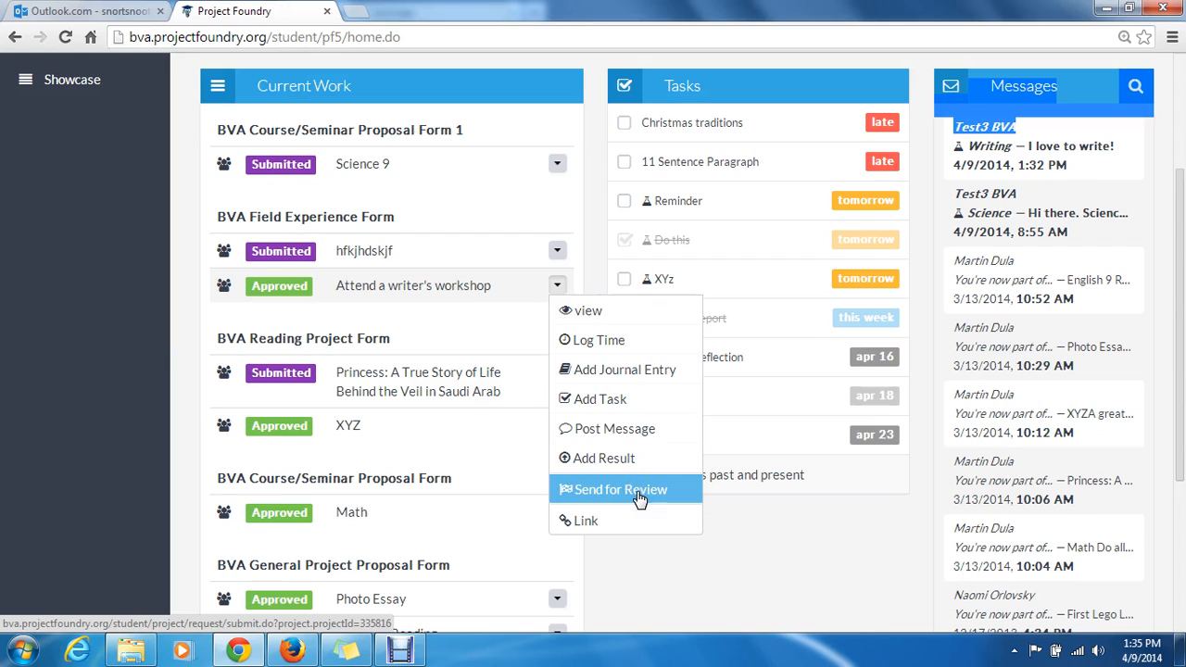
click(639, 498)
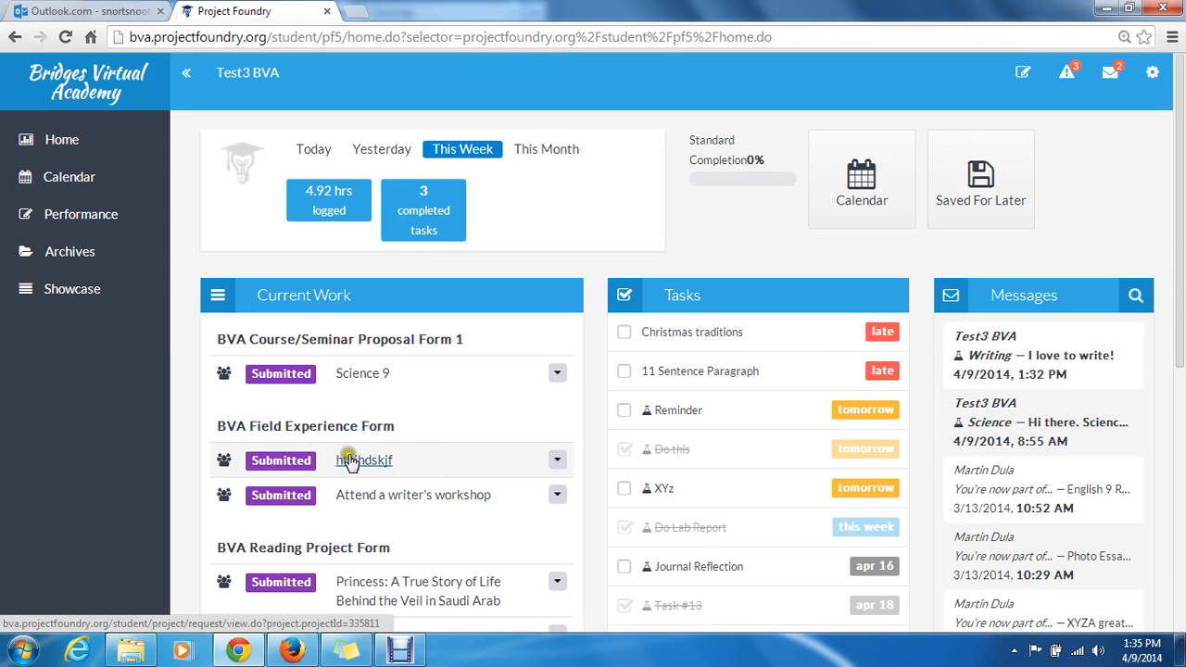
click(294, 469)
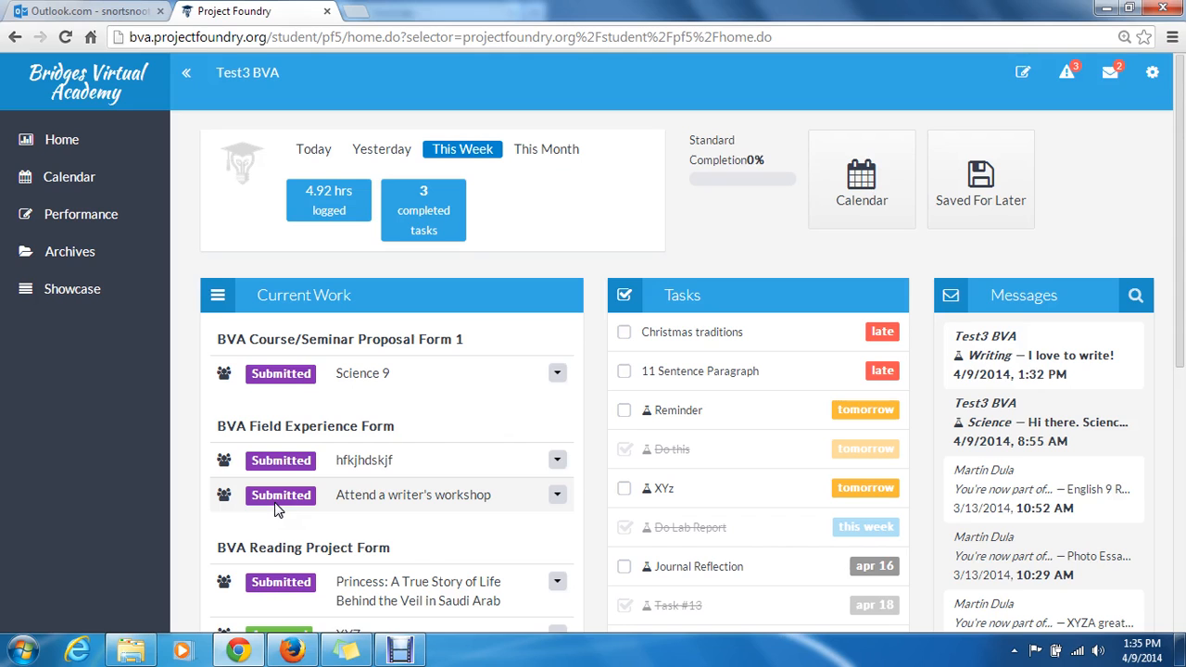
Link the approved XYZ reading project to "Attend a writer's workshop" and return to the current work on the home dashboard
scroll(276, 514, down, 1)
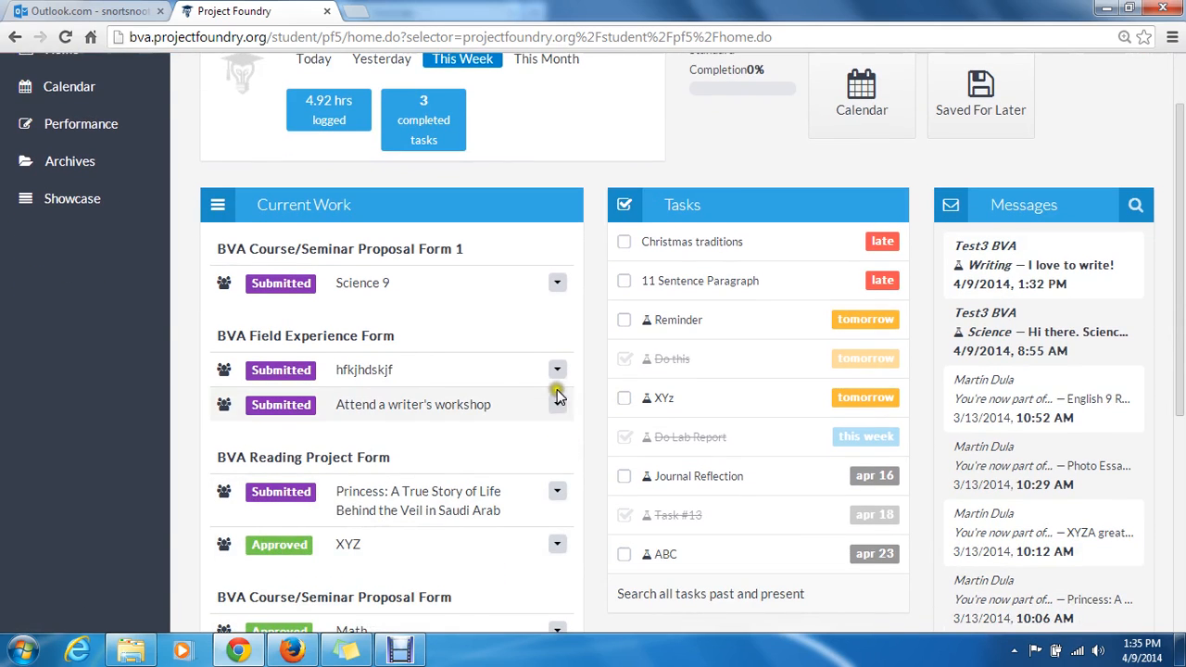
drag(1179, 273, 1178, 306)
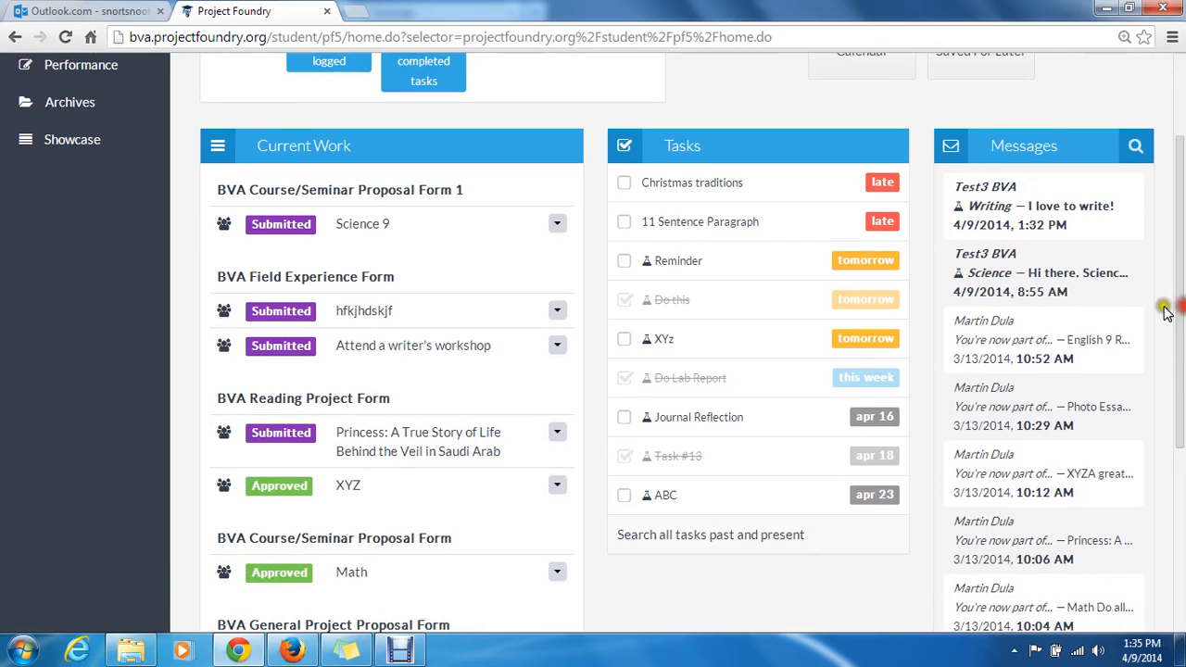
click(559, 347)
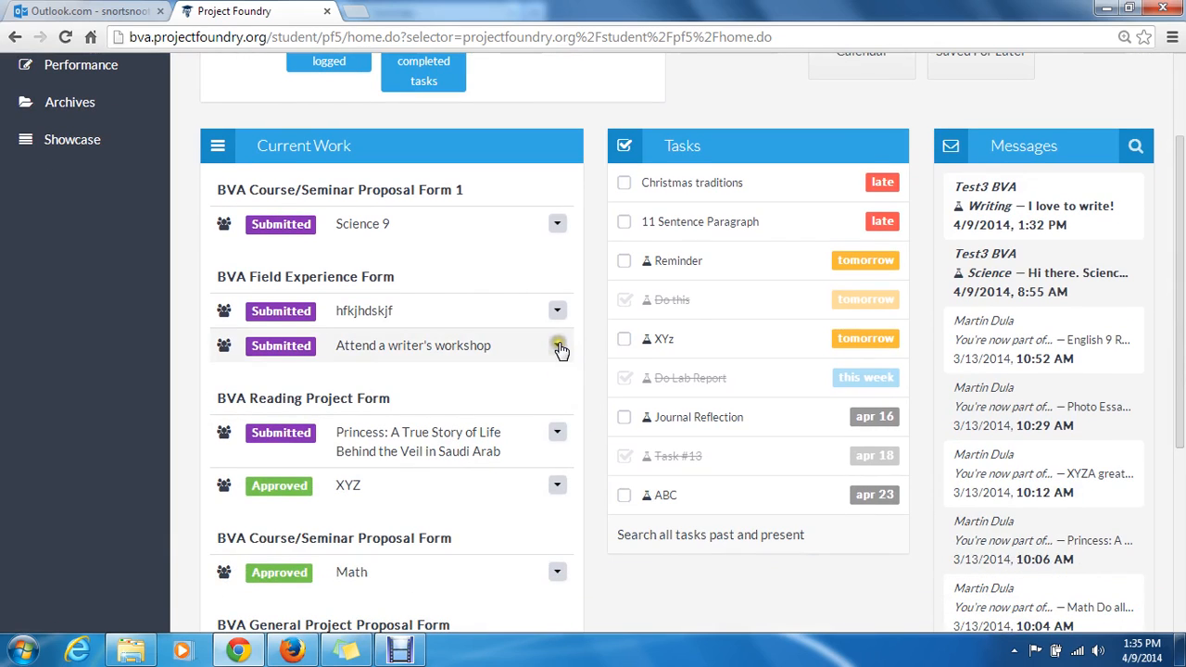
click(559, 347)
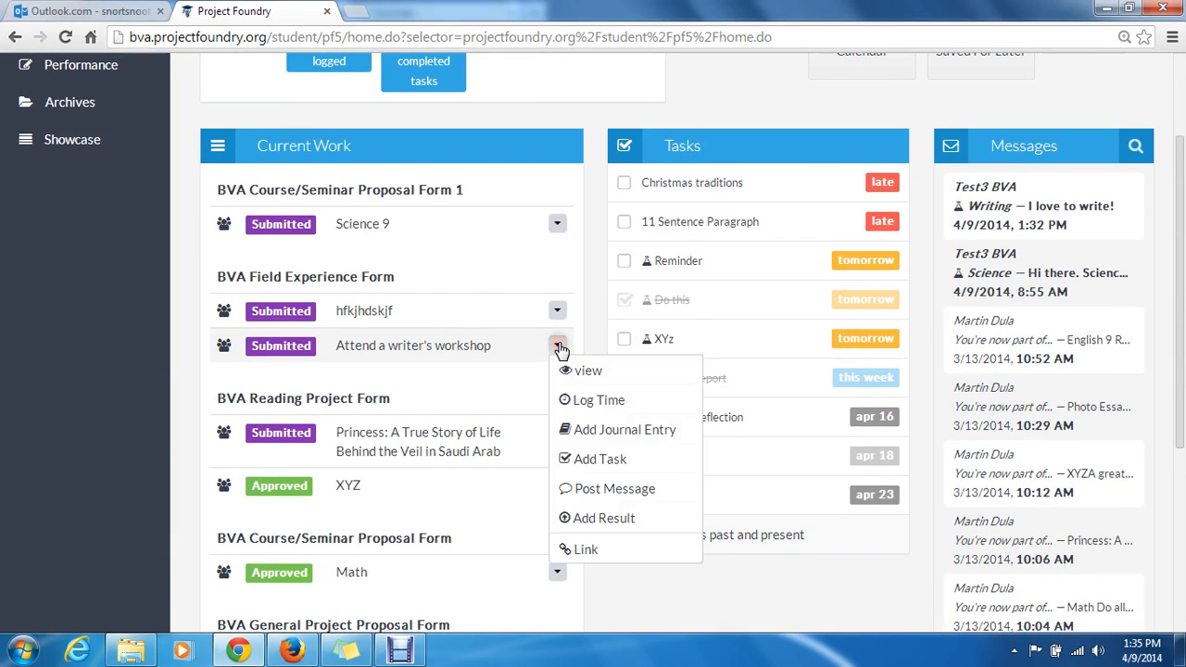
click(601, 549)
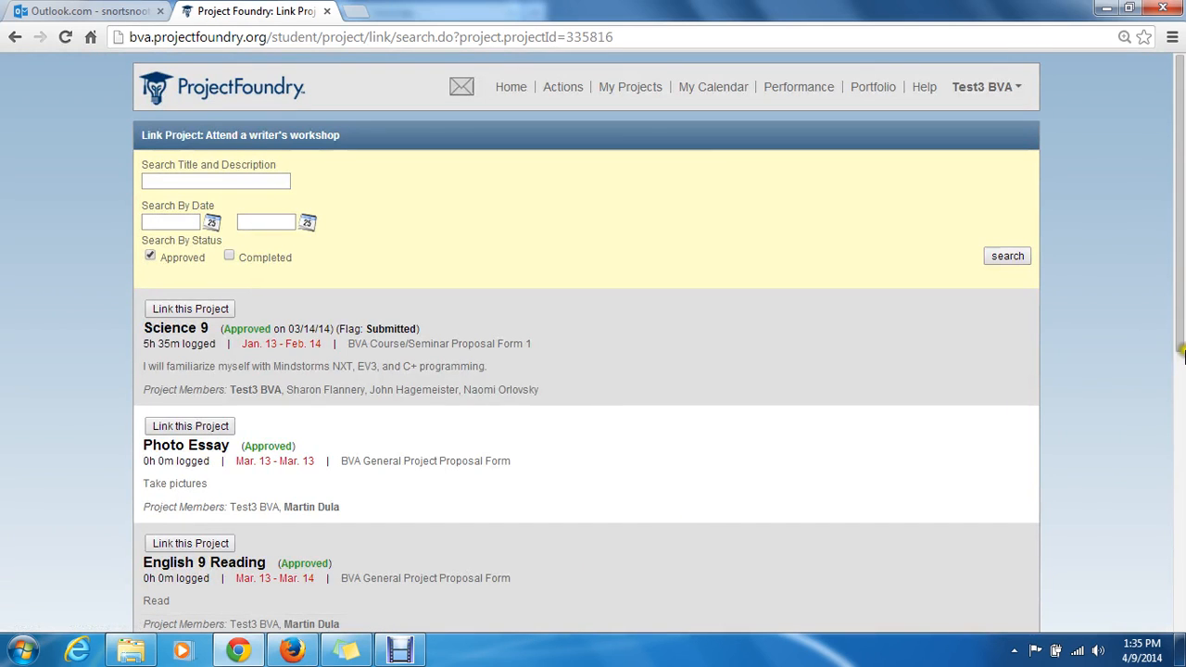
mouse_move(1183, 293)
mouse_down()
mouse_move(1183, 339)
mouse_move(1183, 303)
mouse_up()
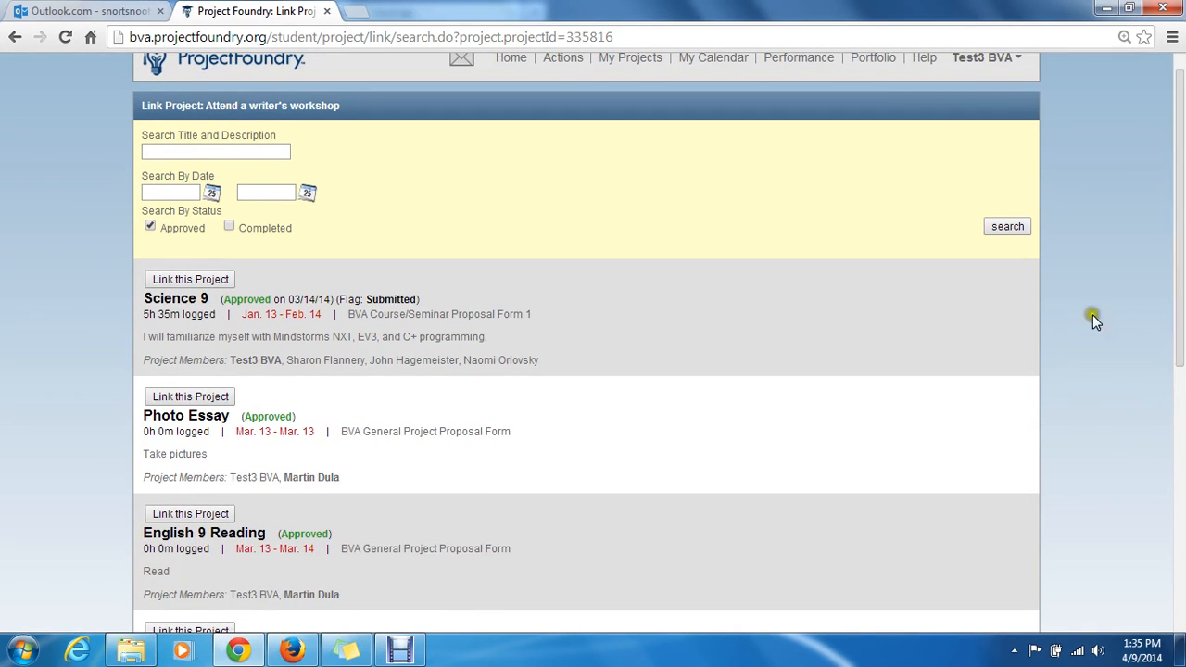
drag(1175, 238, 1181, 428)
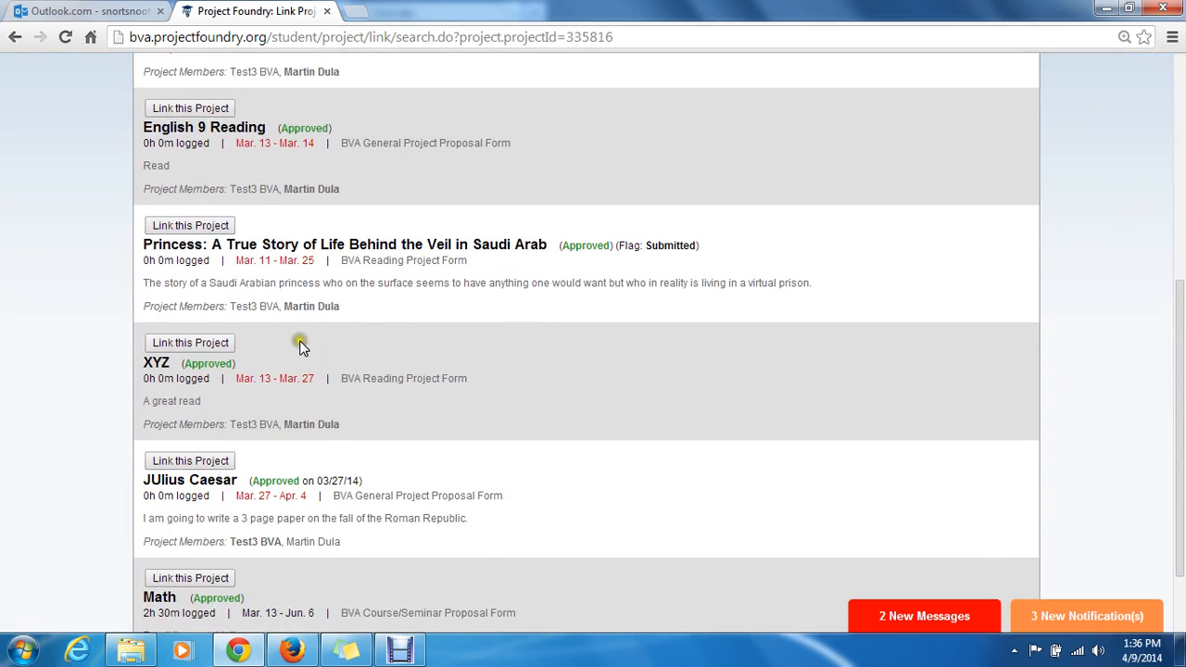
click(189, 341)
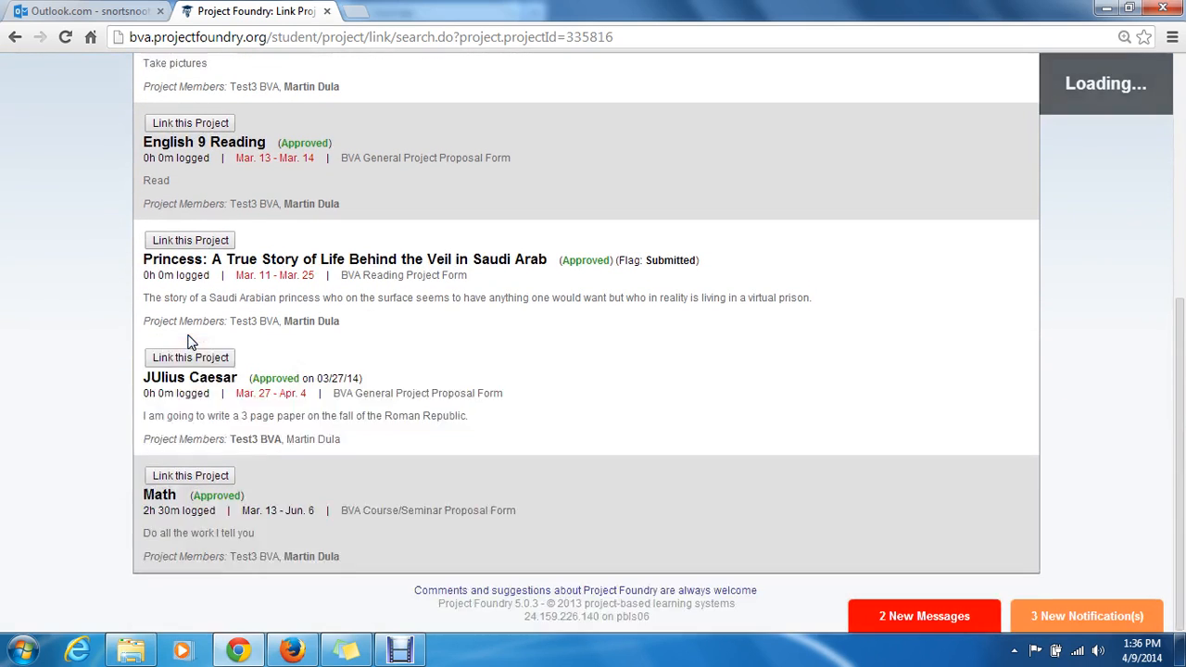
drag(1183, 398, 1183, 199)
scroll(1182, 199, down, 4)
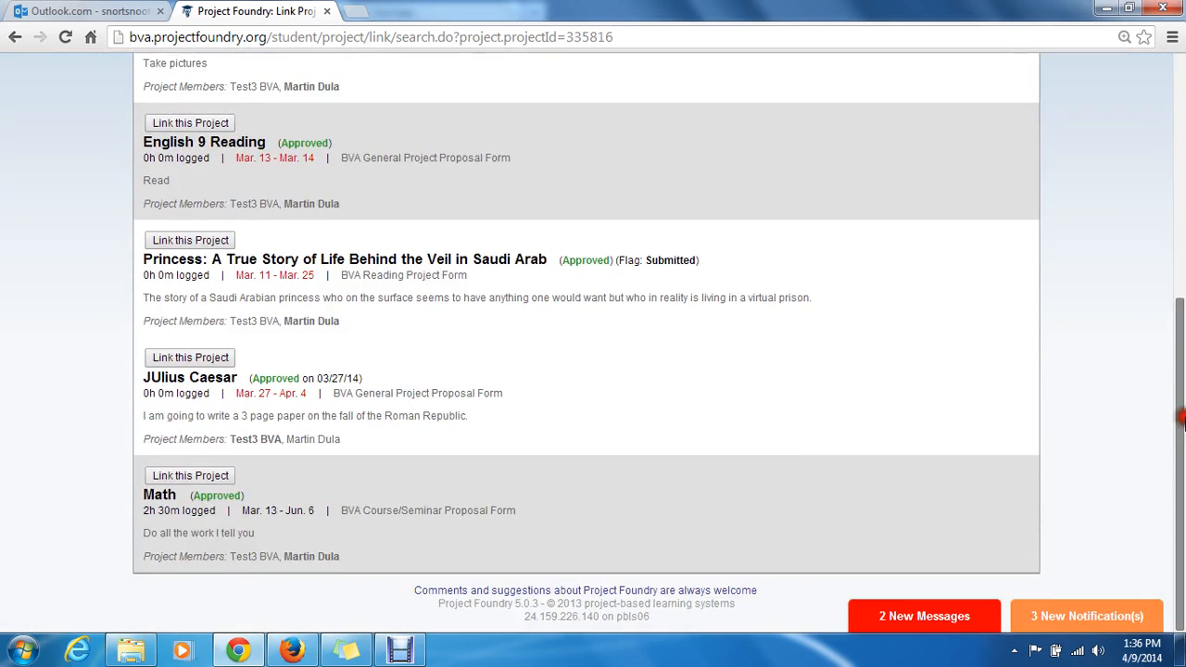
scroll(1182, 204, up, 5)
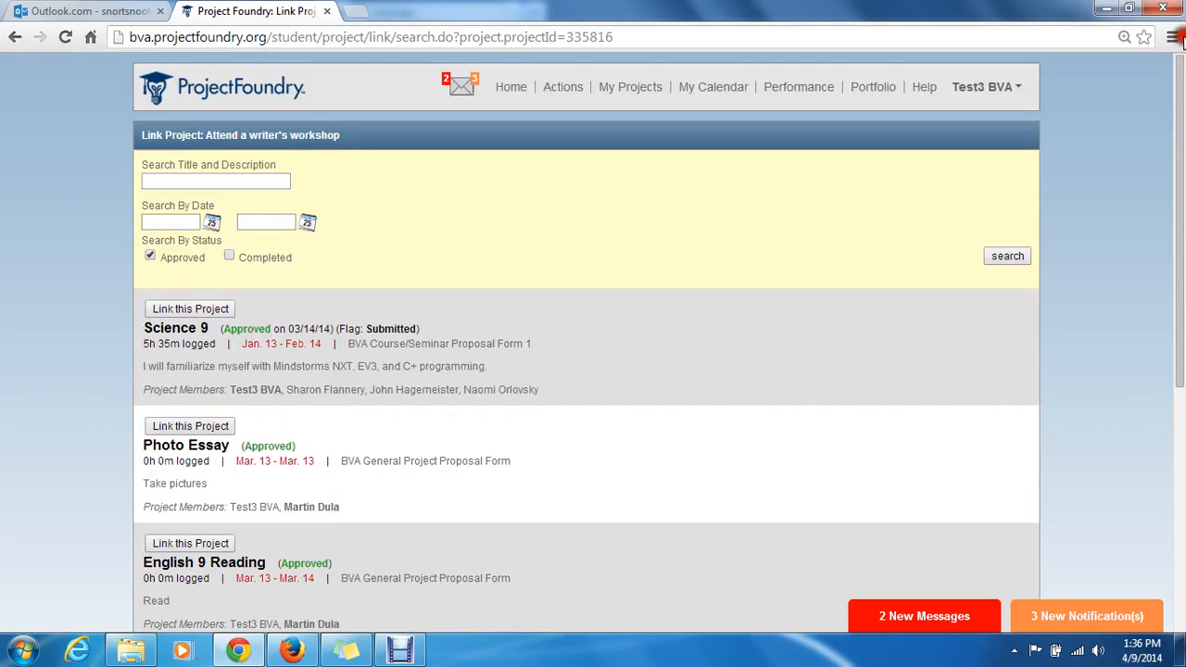
click(512, 90)
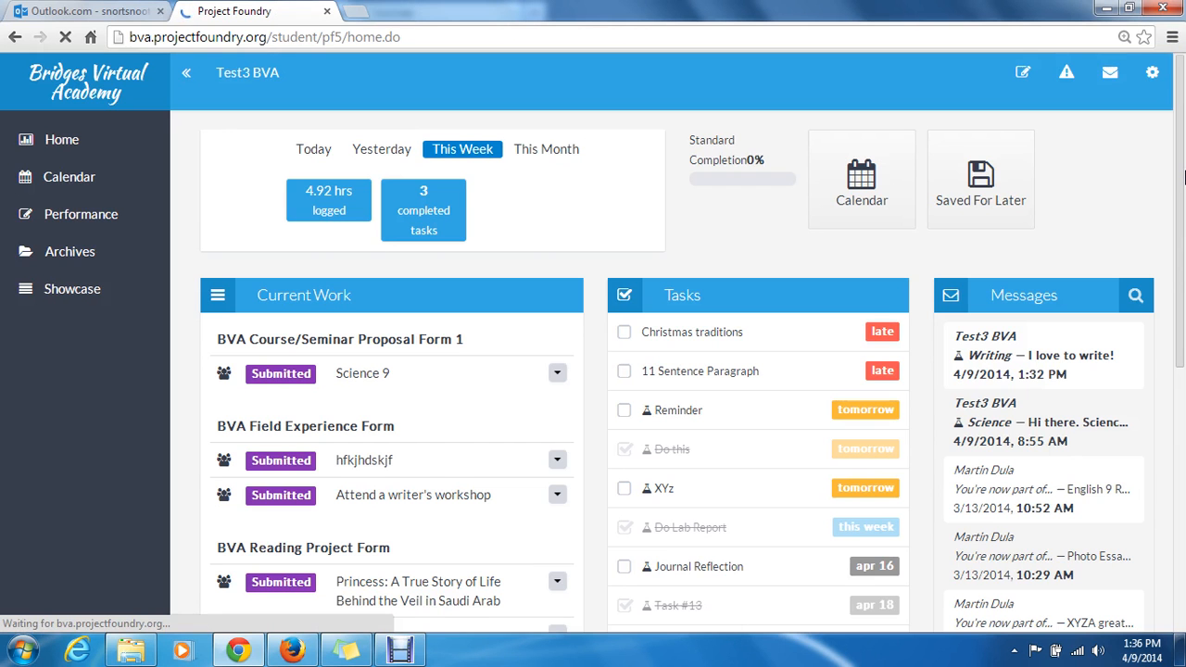
scroll(1184, 176, down, 3)
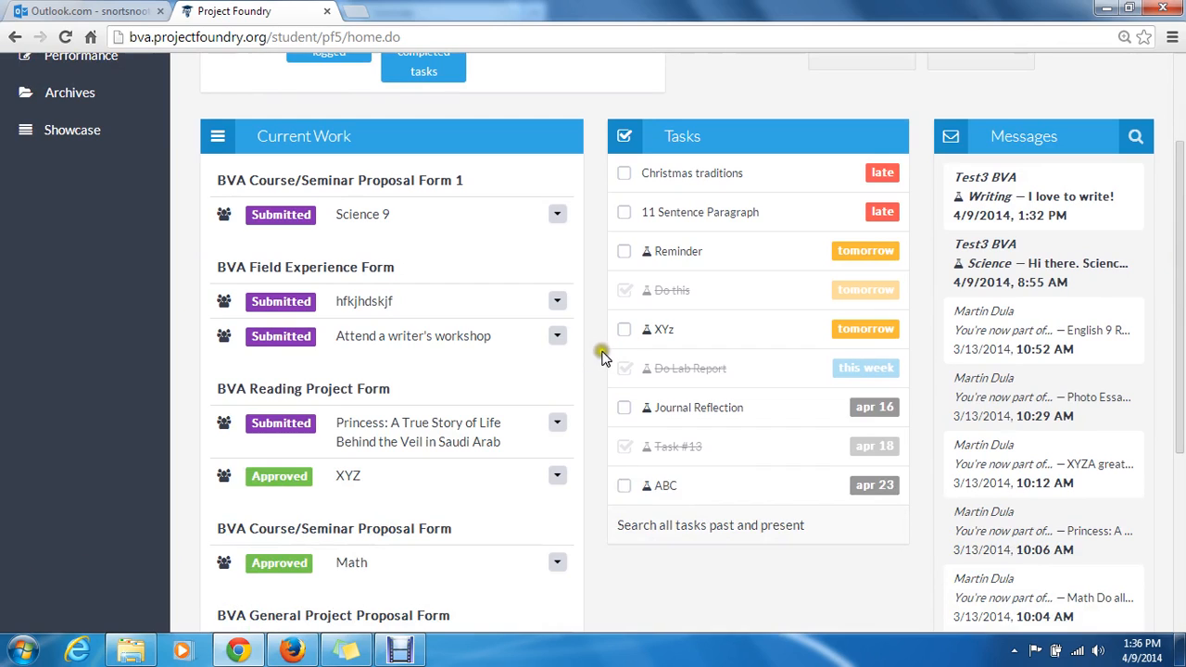